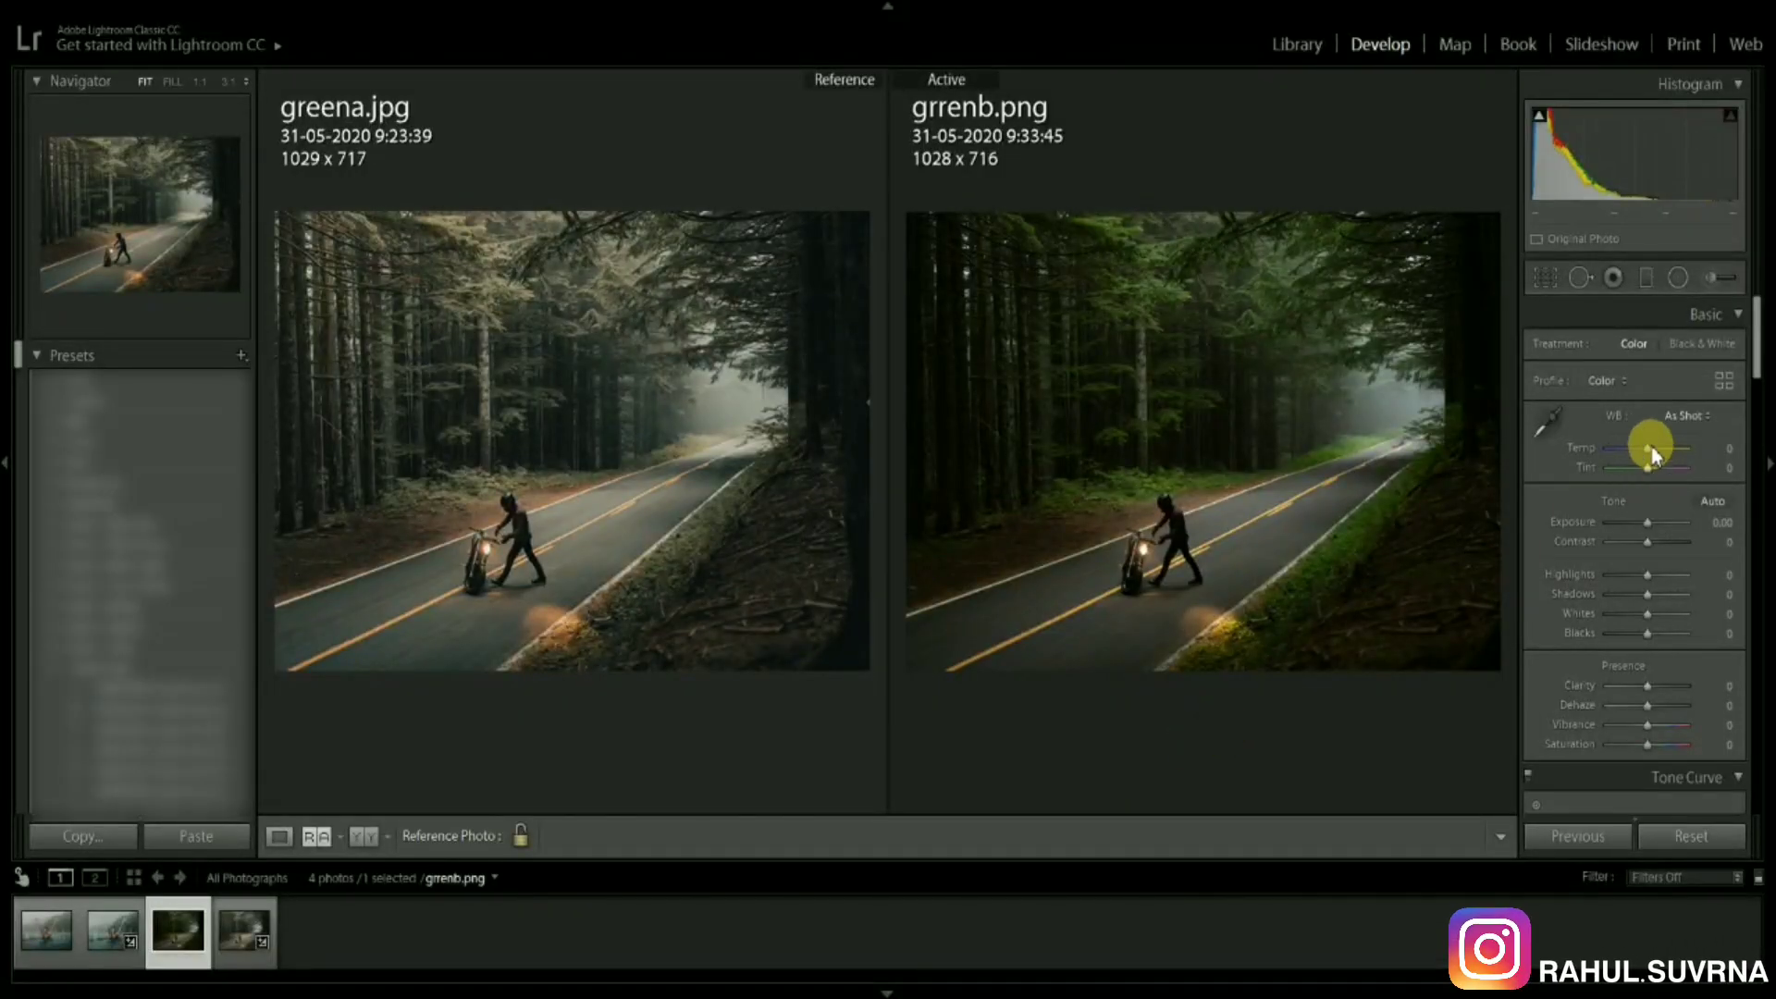
# Step: Warm the white balance to Temp +17 and set Tint slightly negative
pyautogui.moveTo(1652, 448)
pyautogui.mouseDown()
pyautogui.moveTo(1659, 480)
pyautogui.moveTo(1645, 469)
pyautogui.mouseUp()
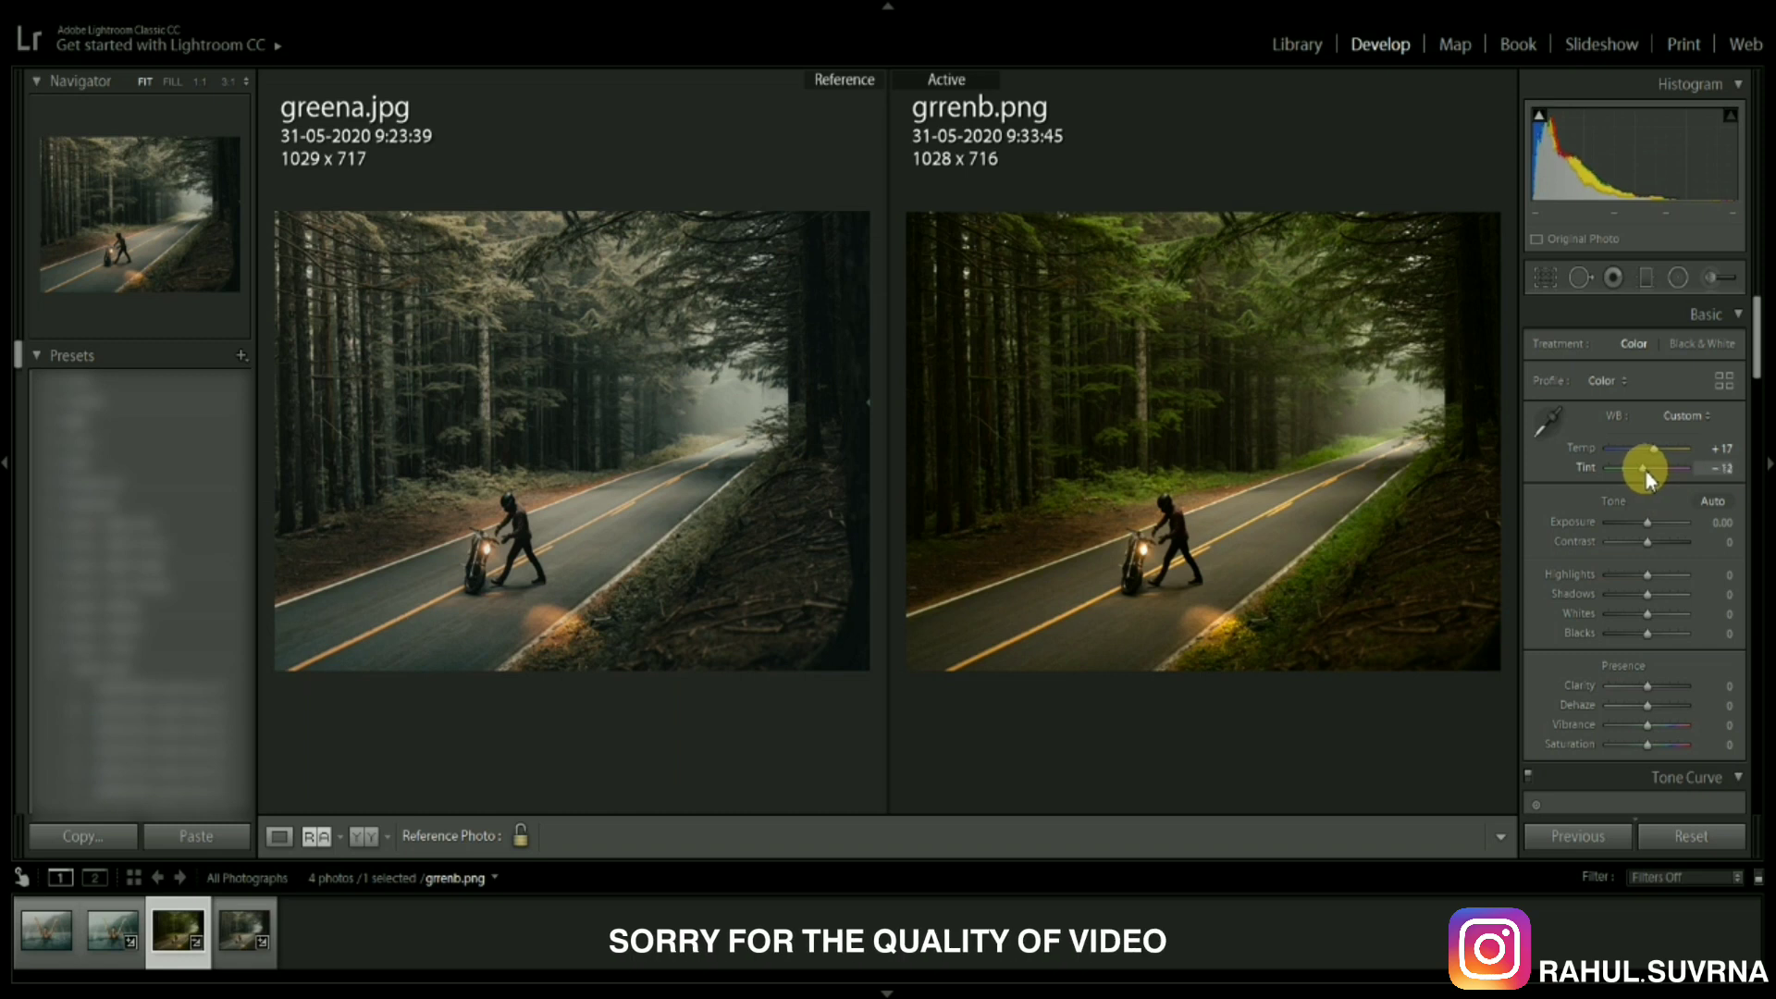
pyautogui.click(1720, 468)
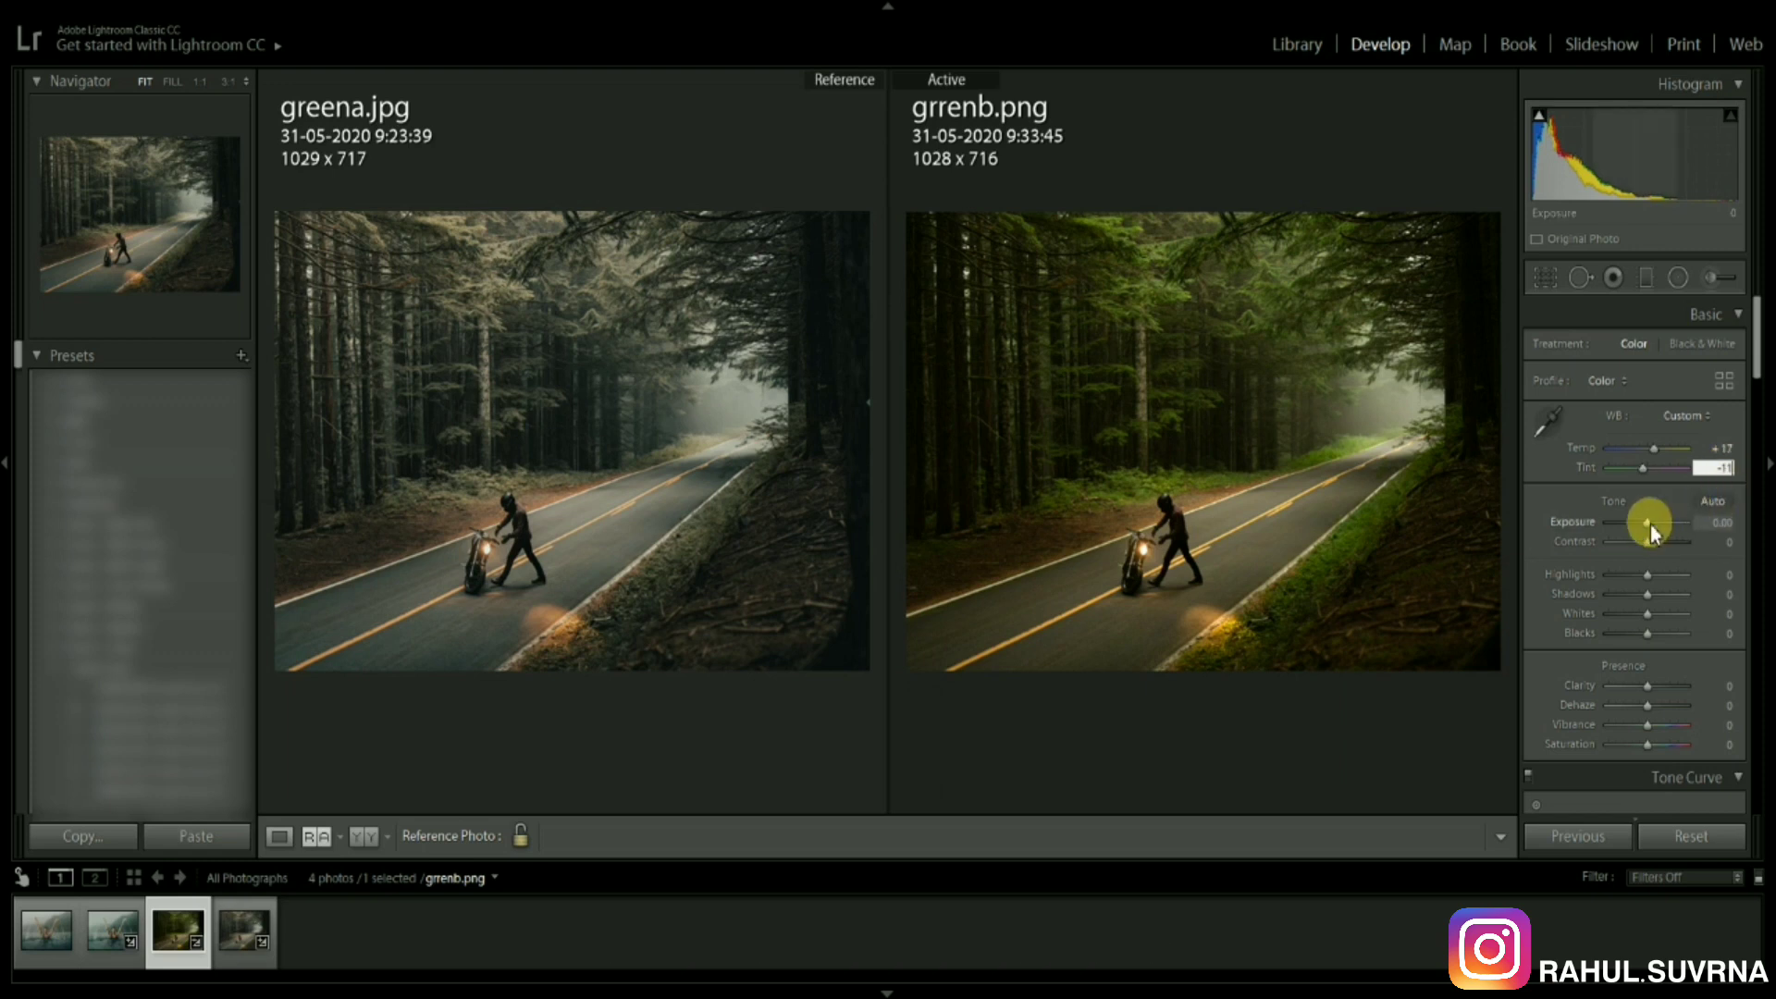
# Step: Set Exposure +1.43, Contrast -74, Highlights -100, Shadows +19, Whites -52, Blacks +31, Vibrance +17
pyautogui.moveTo(1650, 524); pyautogui.dragTo(1478, 587)
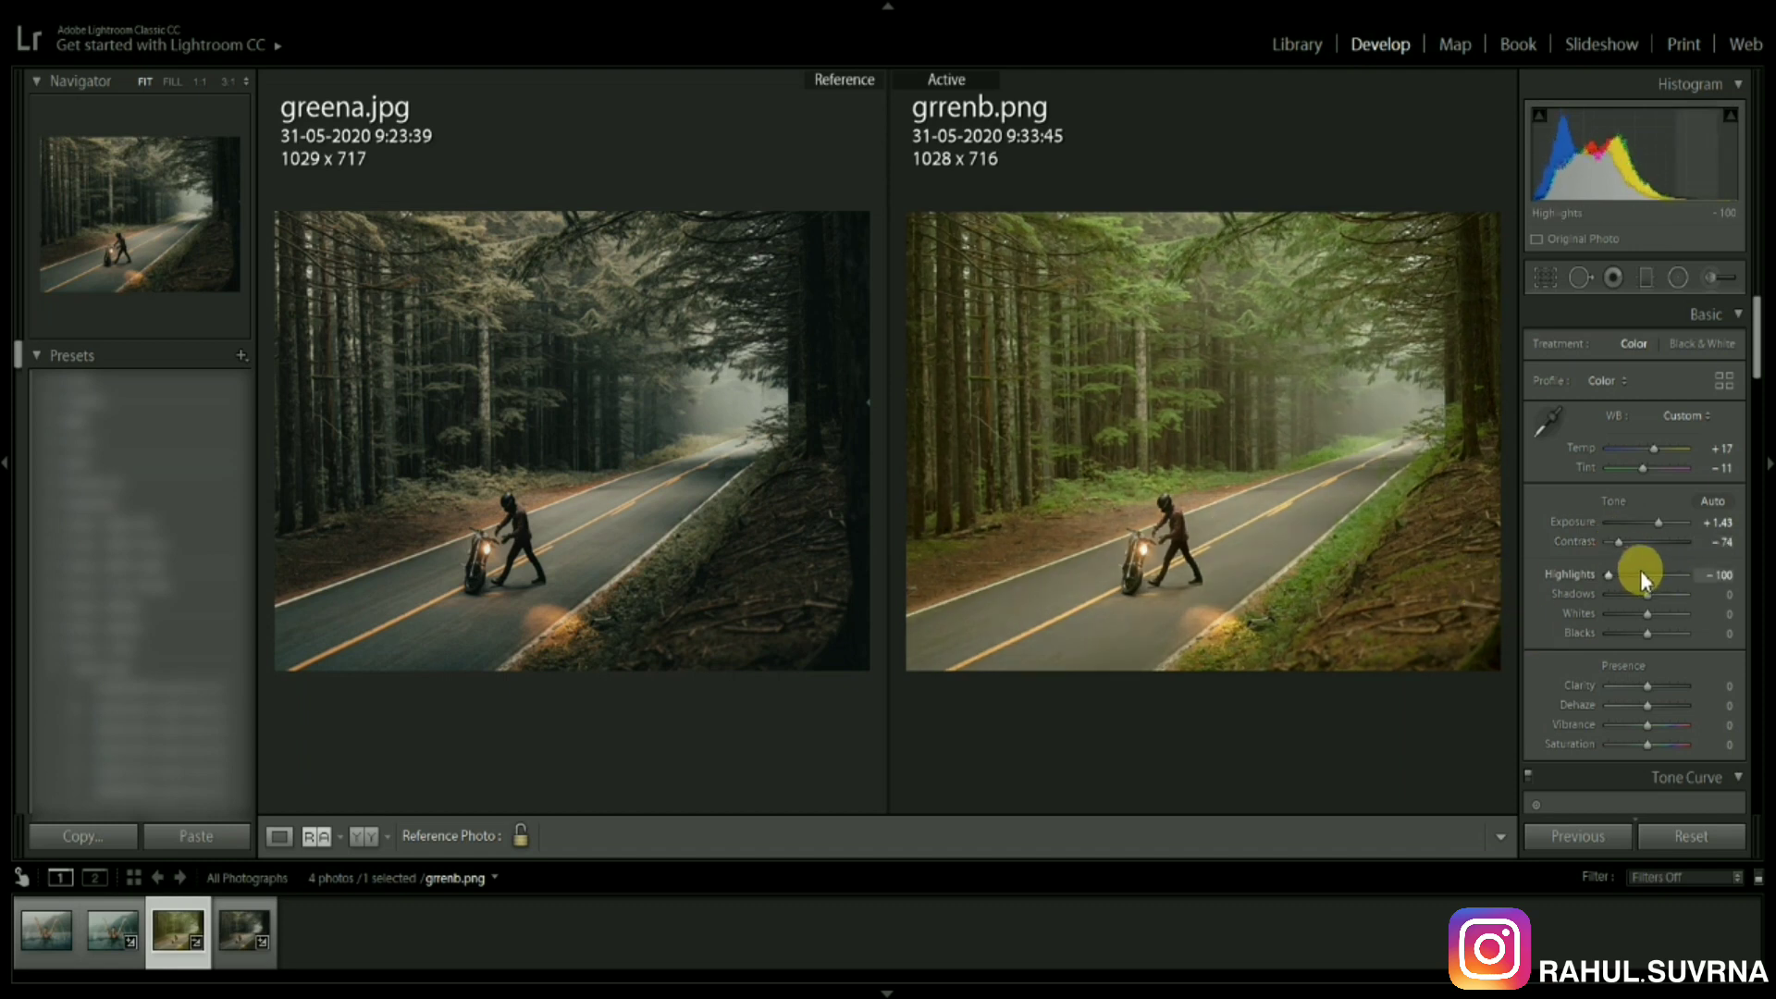
pyautogui.moveTo(1645, 596); pyautogui.dragTo(1651, 592)
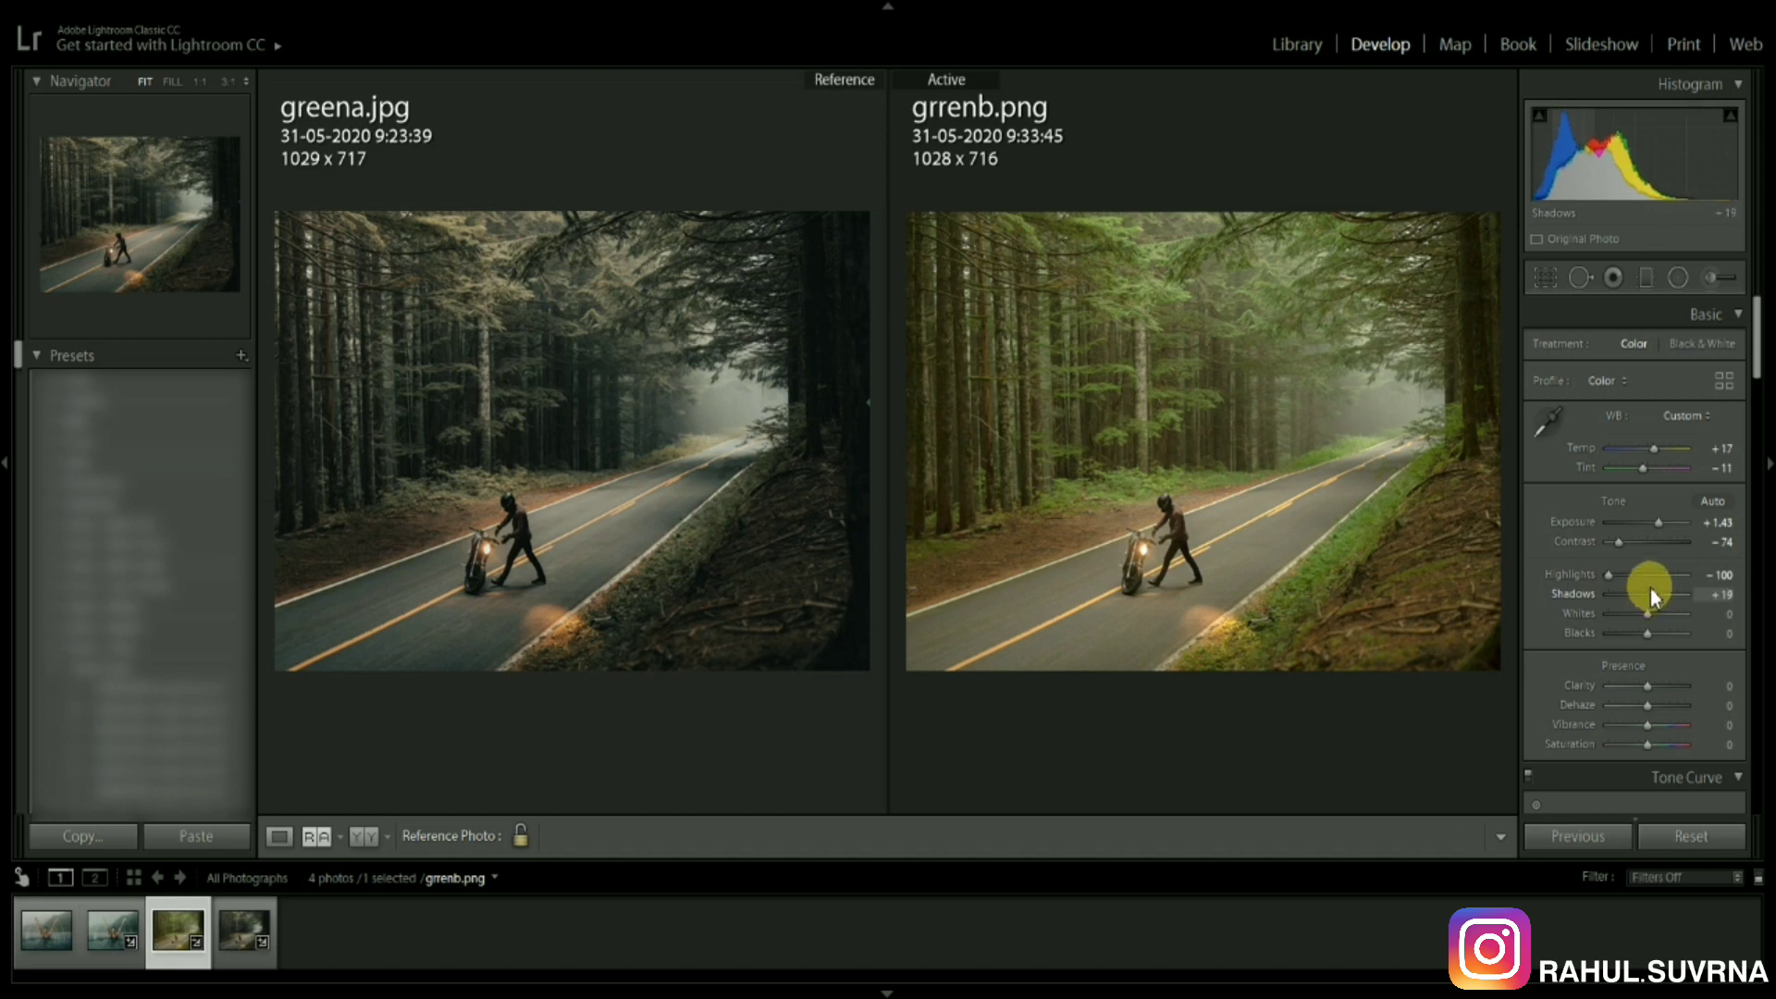
pyautogui.moveTo(1653, 614); pyautogui.dragTo(1637, 620)
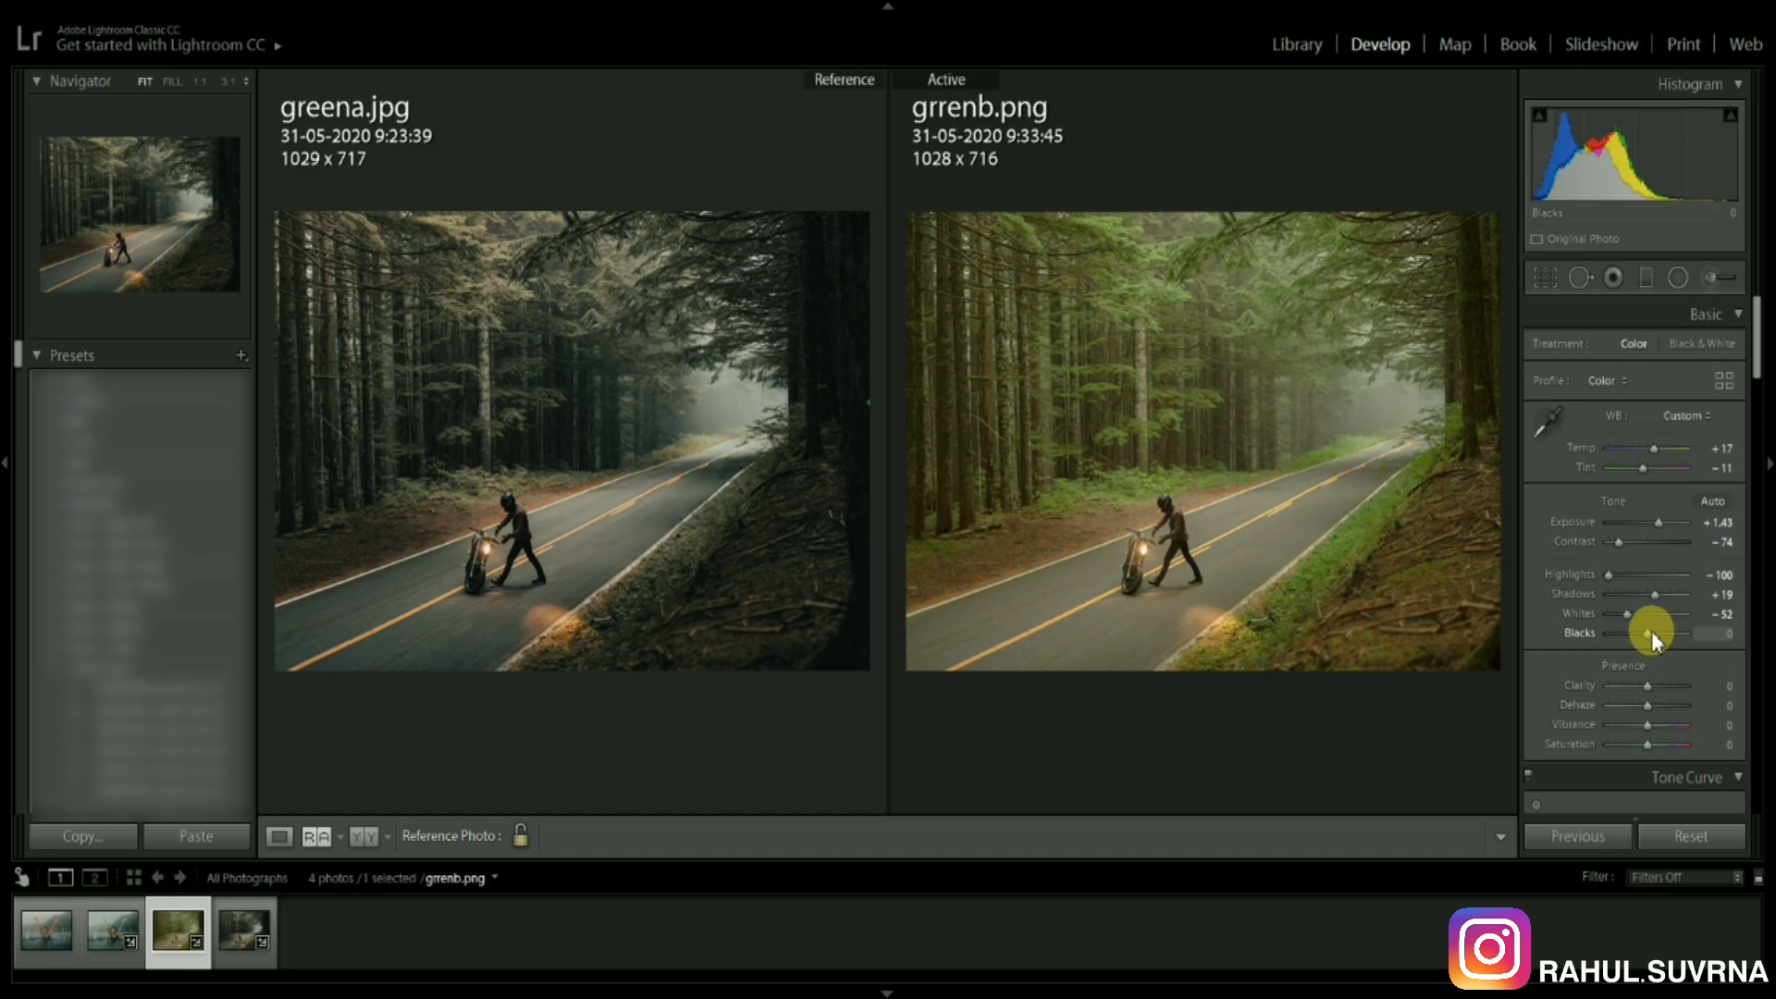
pyautogui.moveTo(1651, 633); pyautogui.dragTo(1663, 633)
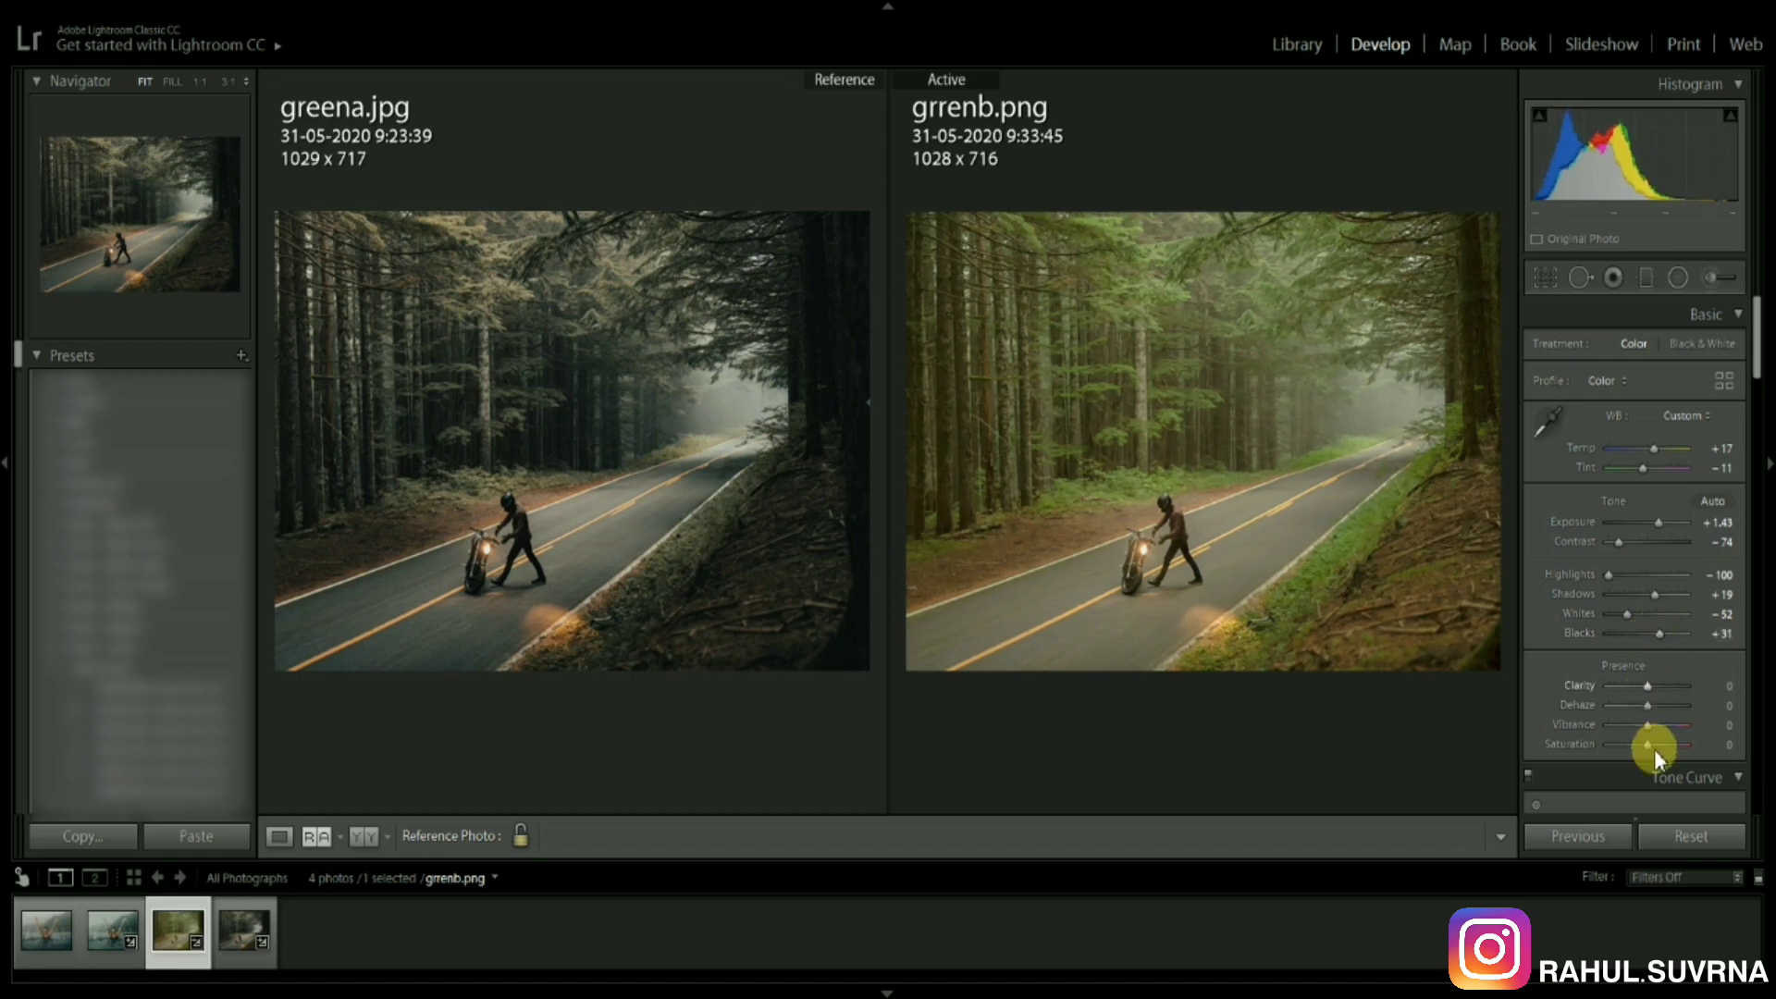
pyautogui.moveTo(1647, 726); pyautogui.dragTo(1652, 727)
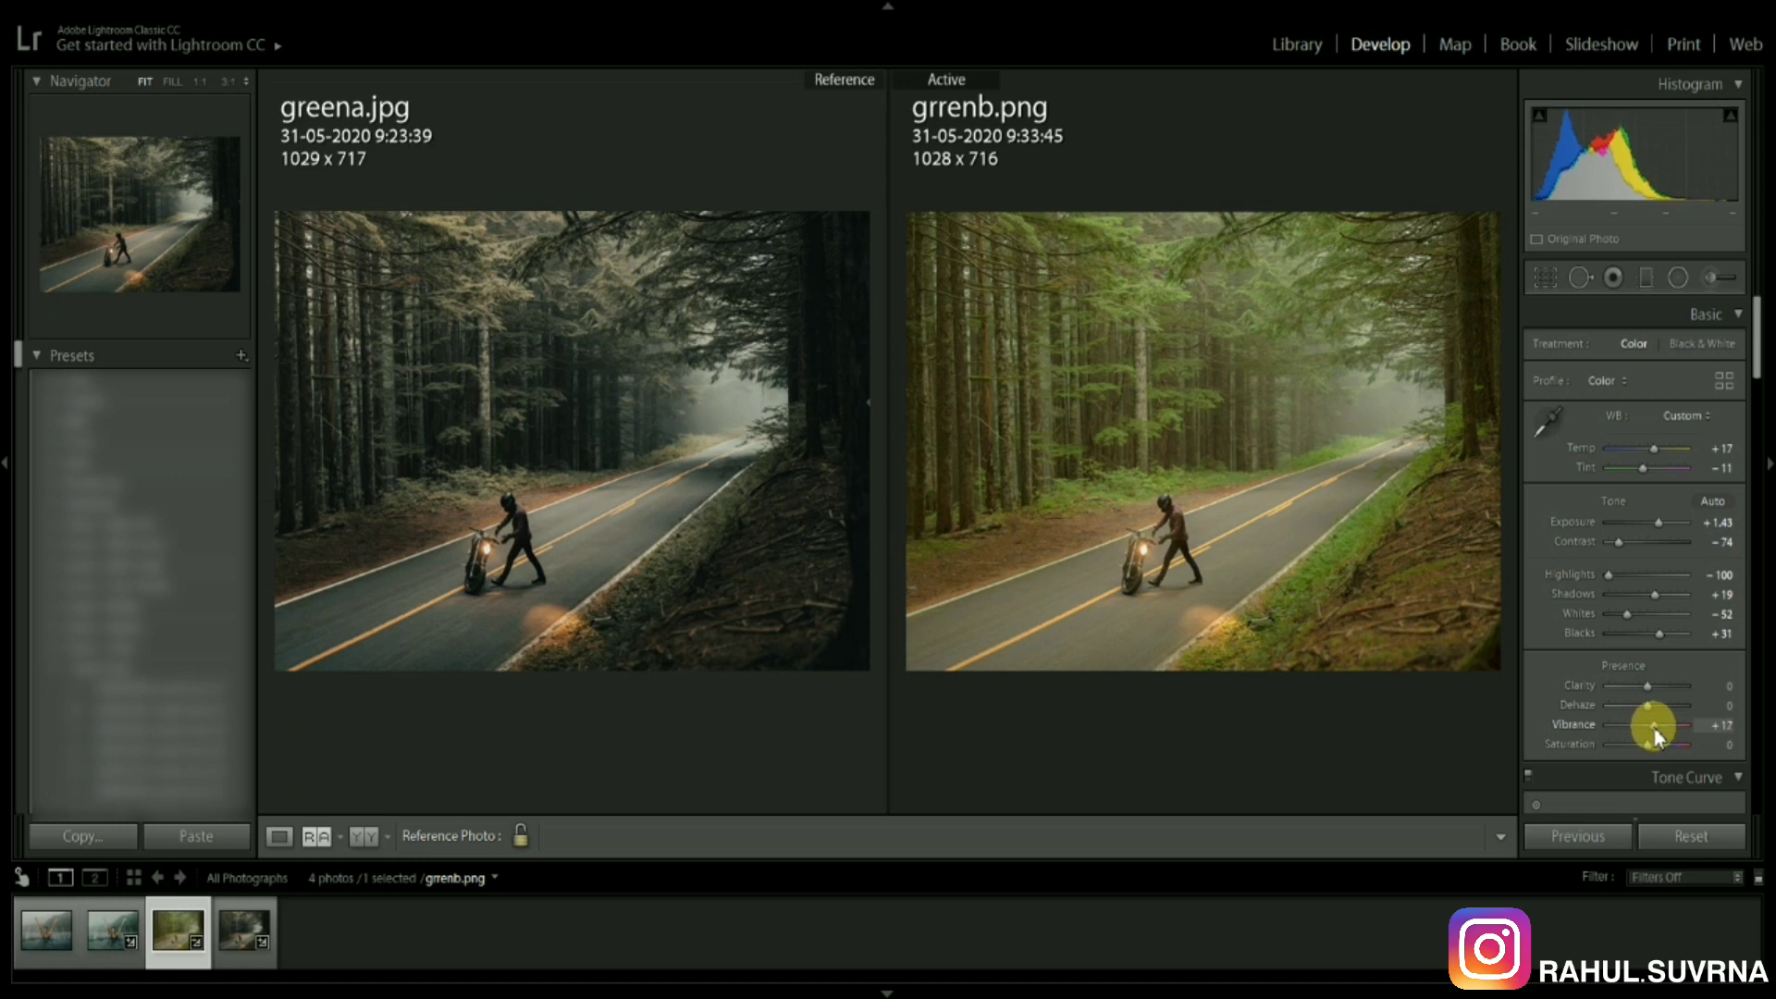
pyautogui.moveTo(1653, 729); pyautogui.dragTo(1651, 729)
pyautogui.click(1758, 381)
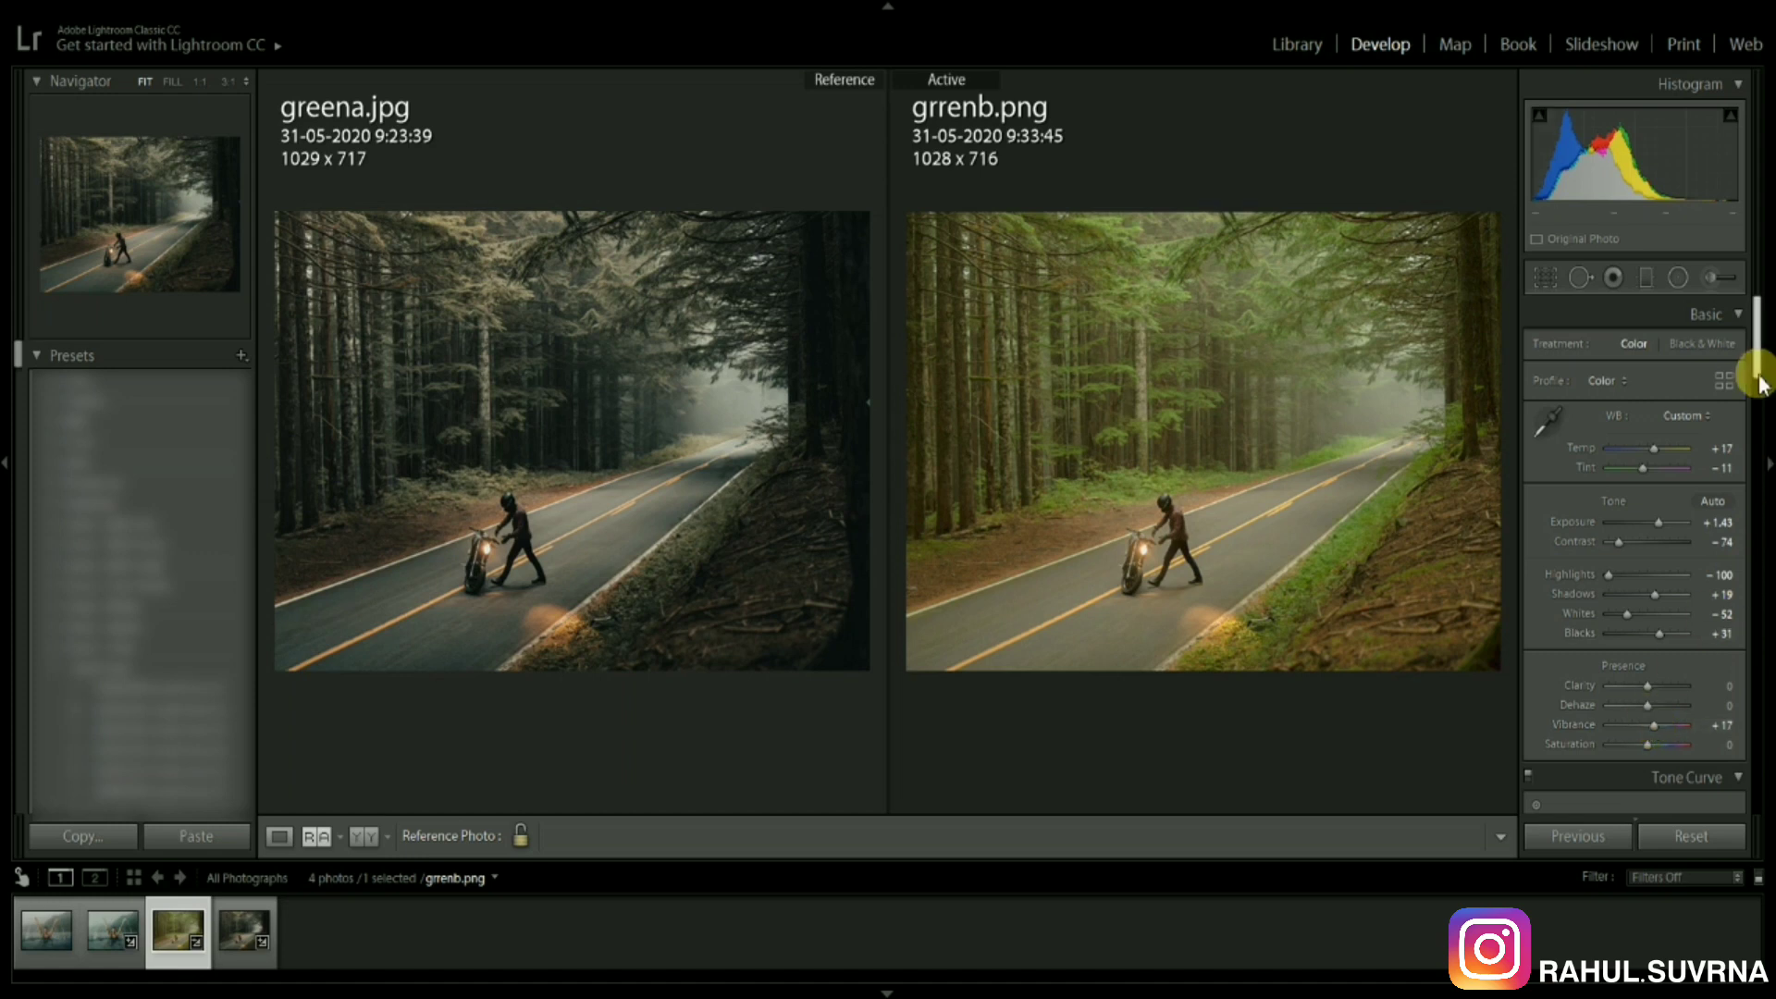
# Step: Shape the RGB point curve into an S with a raised black point and lowered white endpoint
pyautogui.moveTo(1757, 381); pyautogui.dragTo(1757, 453)
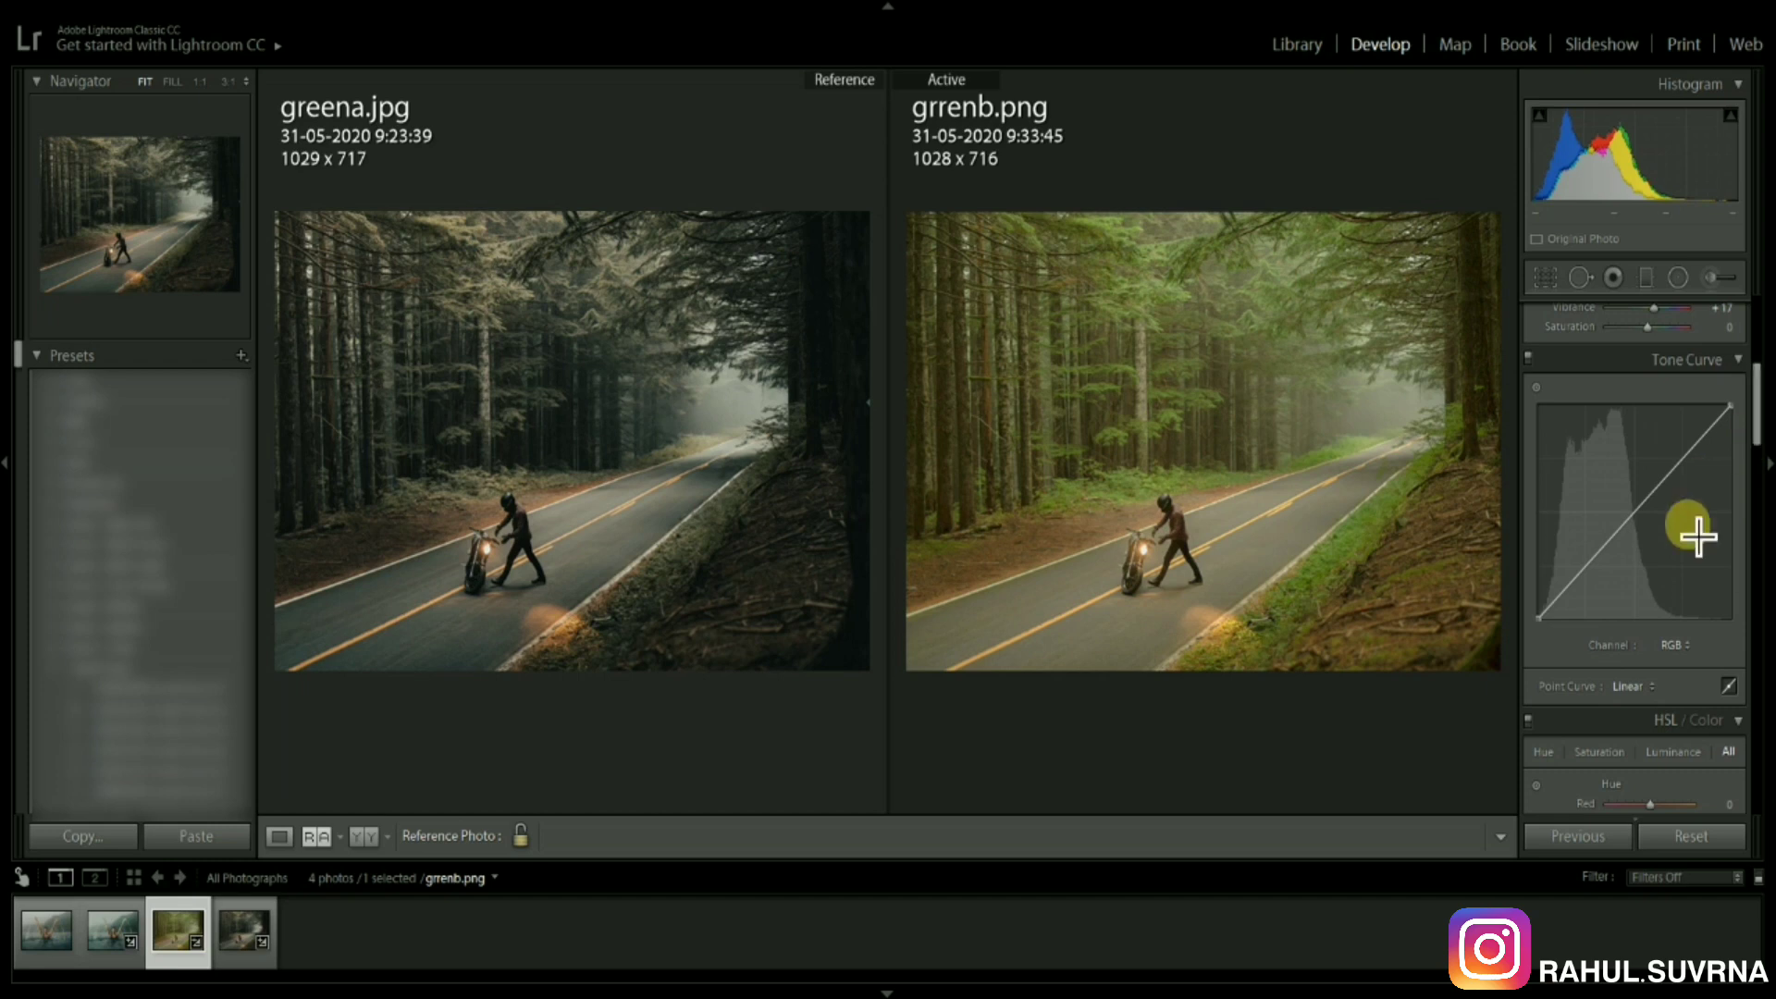
pyautogui.moveTo(1539, 618); pyautogui.dragTo(1527, 596)
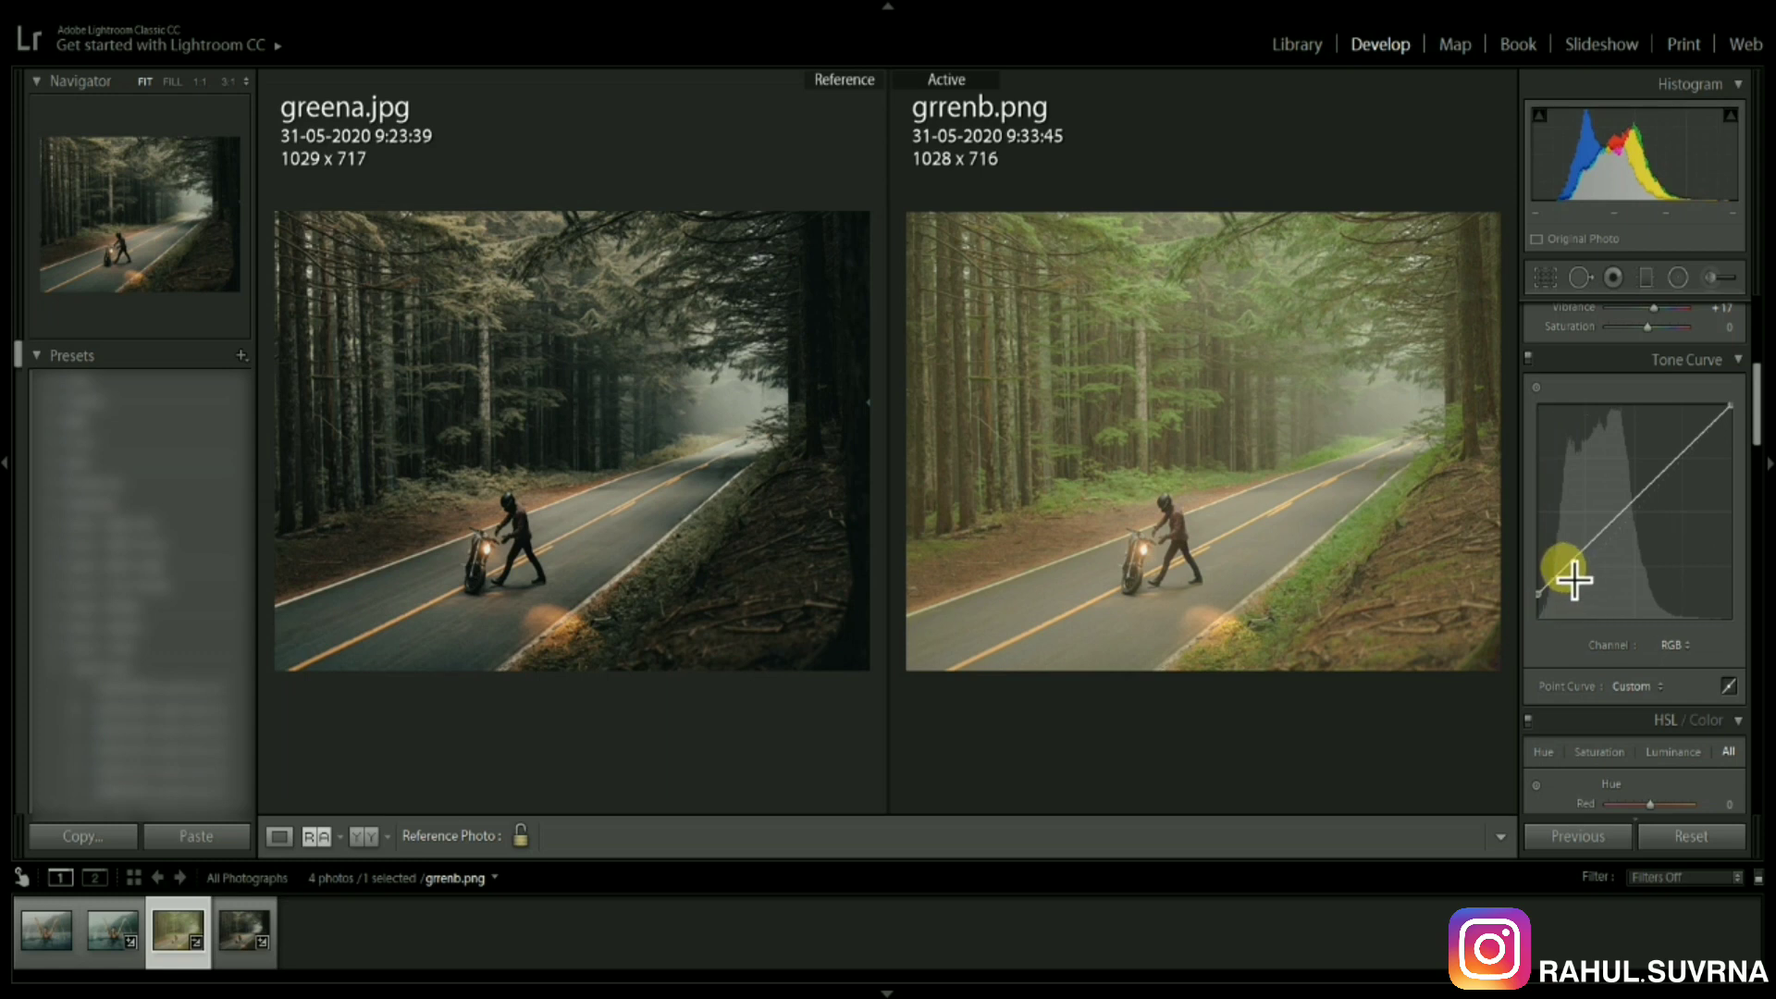
pyautogui.moveTo(1563, 570); pyautogui.dragTo(1569, 584)
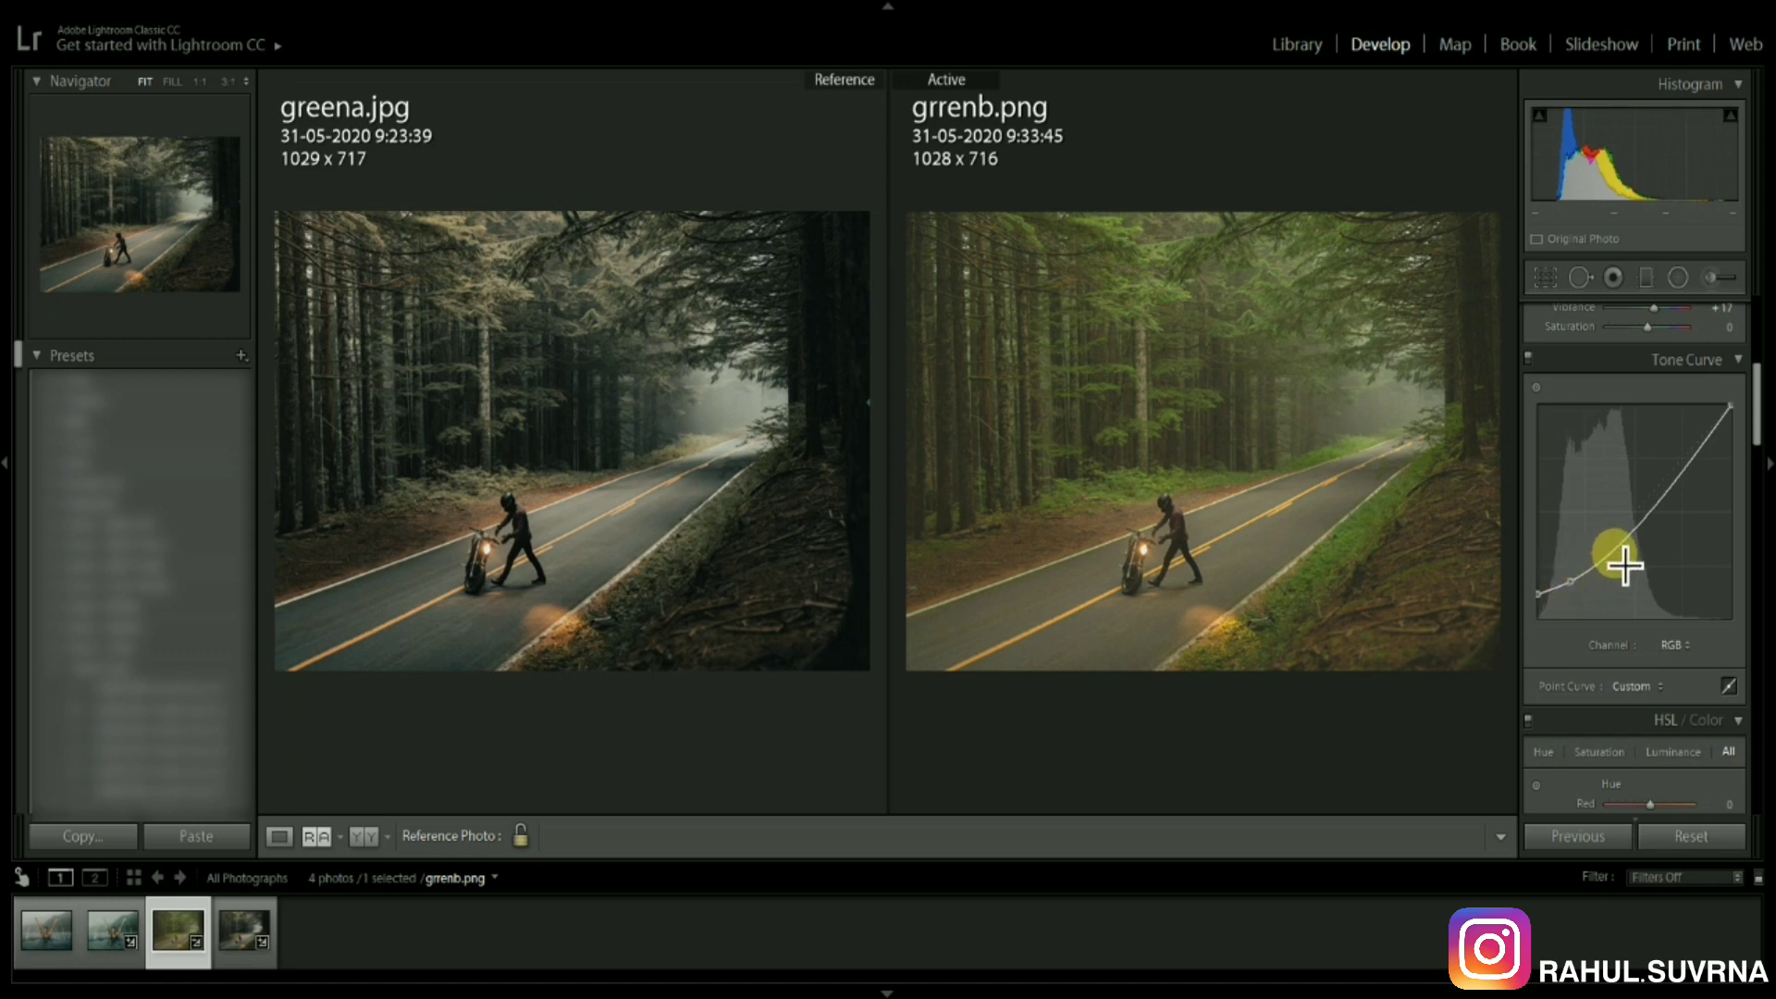
pyautogui.moveTo(1616, 558)
pyautogui.mouseDown()
pyautogui.moveTo(1609, 540)
pyautogui.moveTo(1571, 584)
pyautogui.mouseUp()
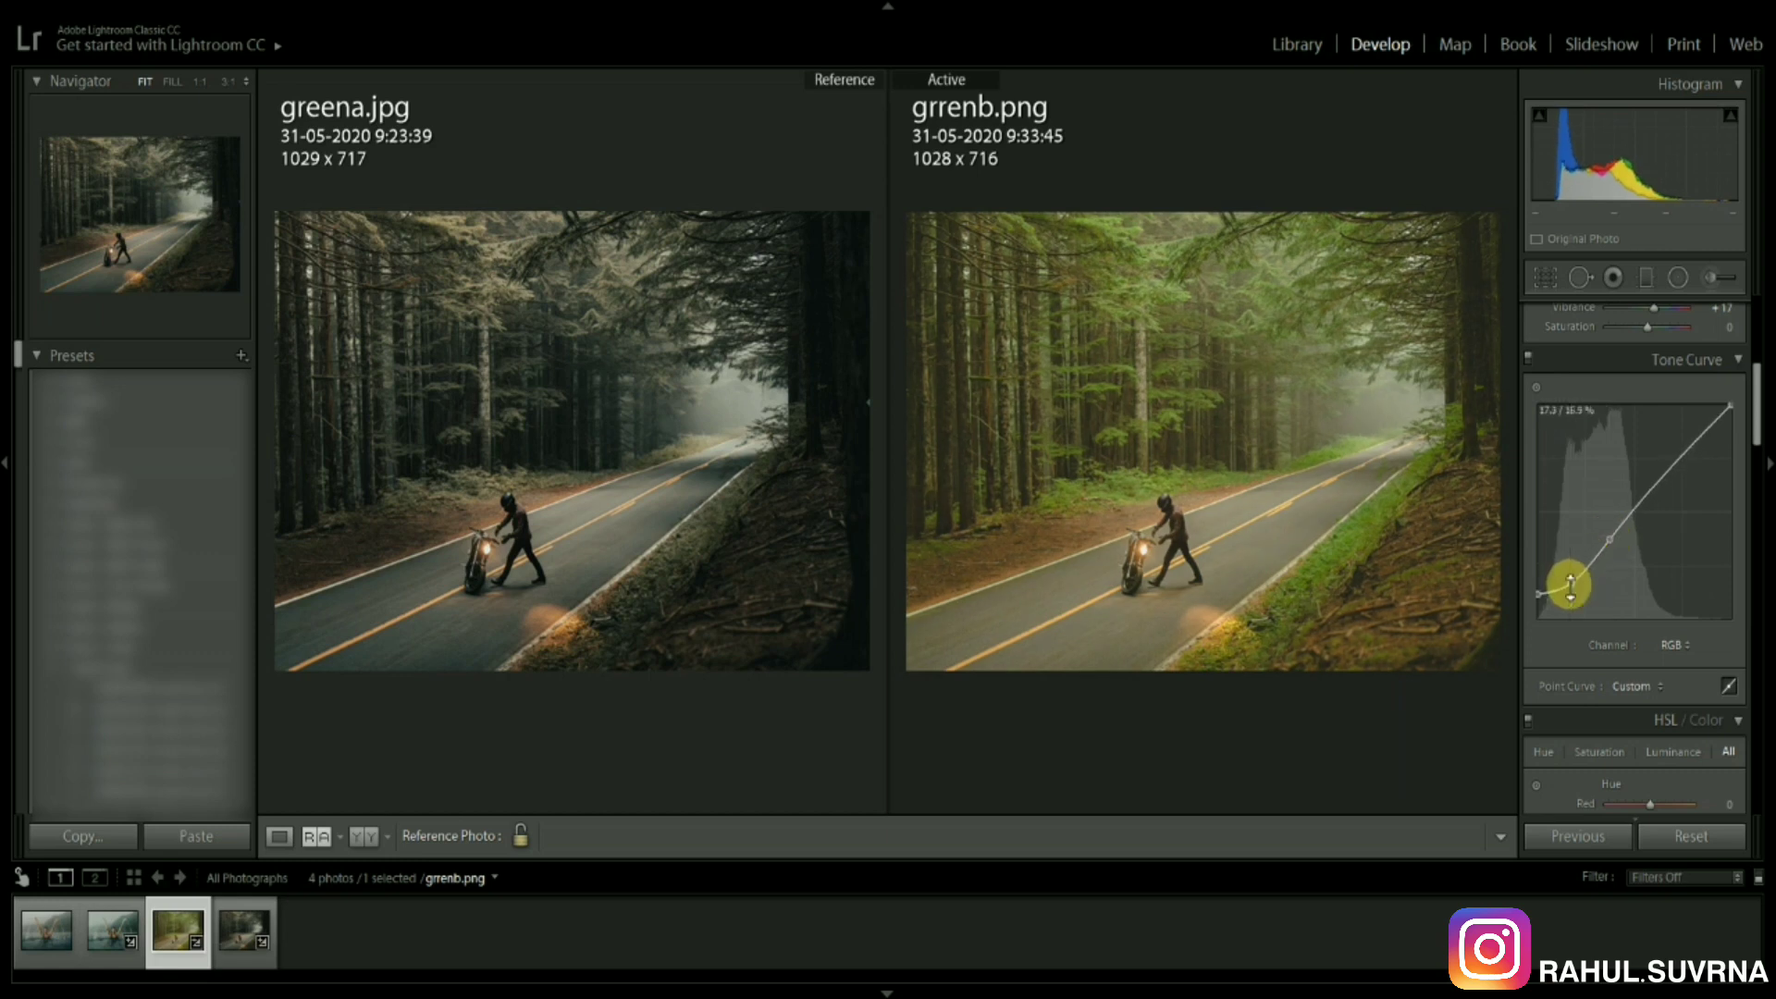
pyautogui.click(1656, 476)
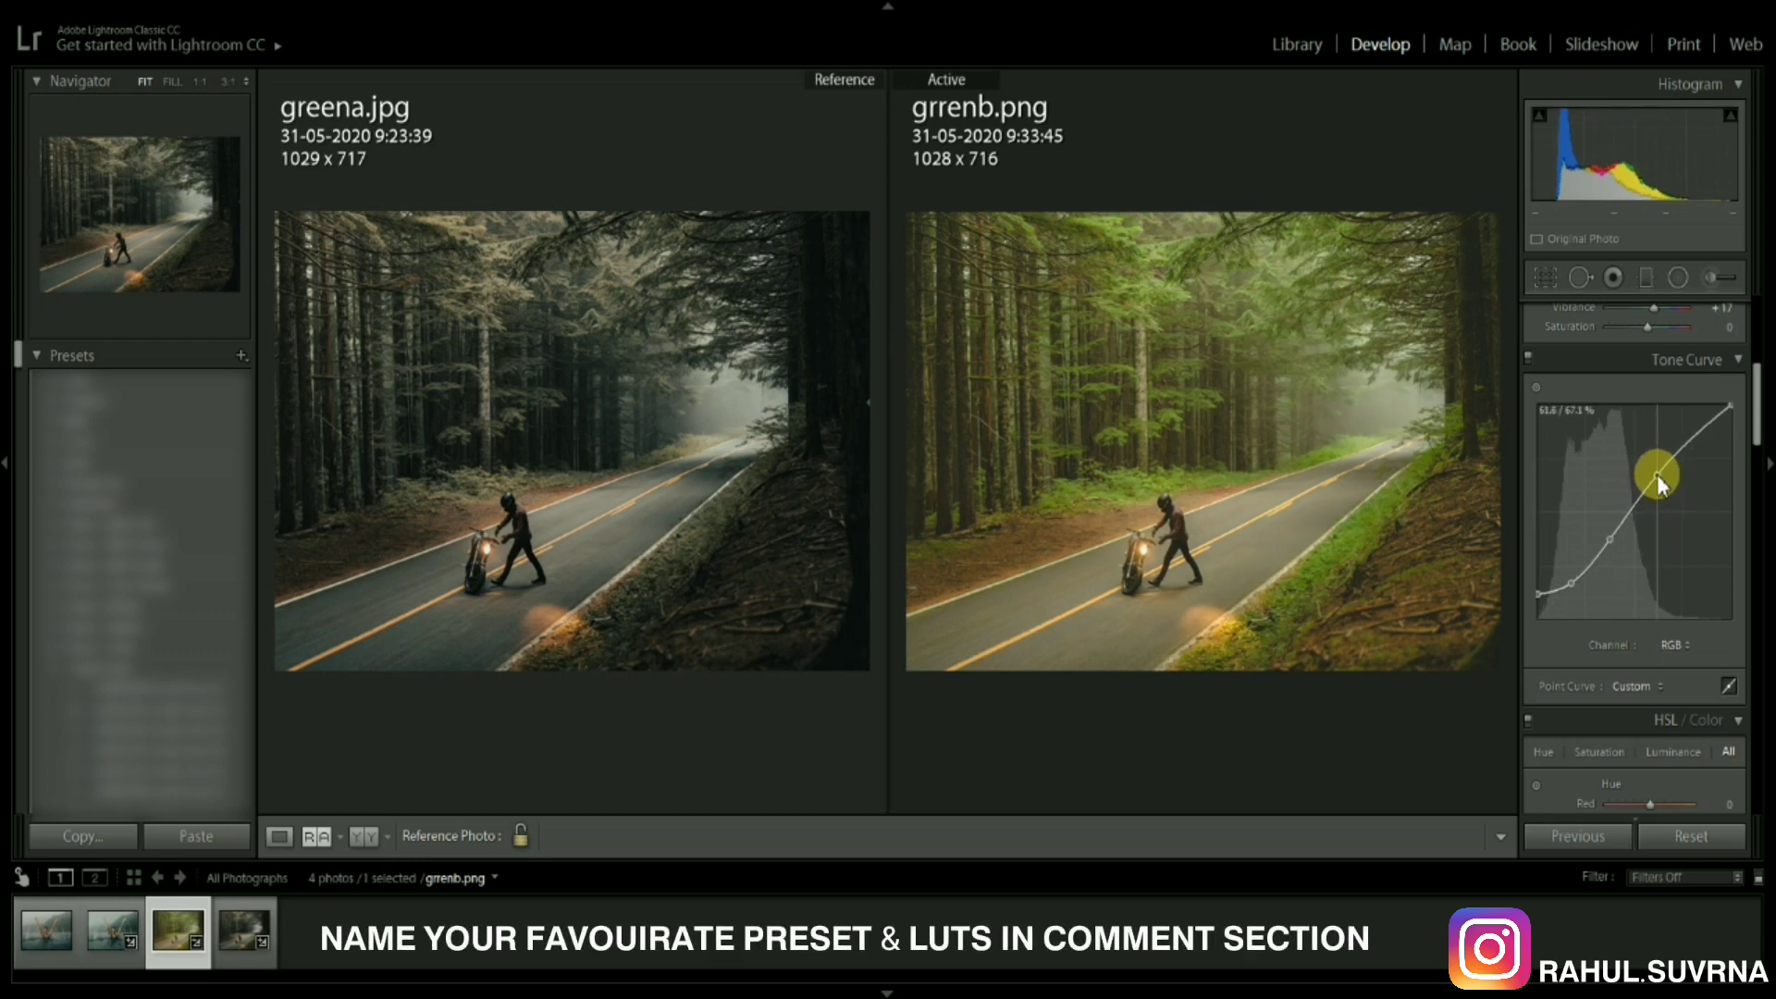
pyautogui.moveTo(1657, 476); pyautogui.dragTo(1654, 478)
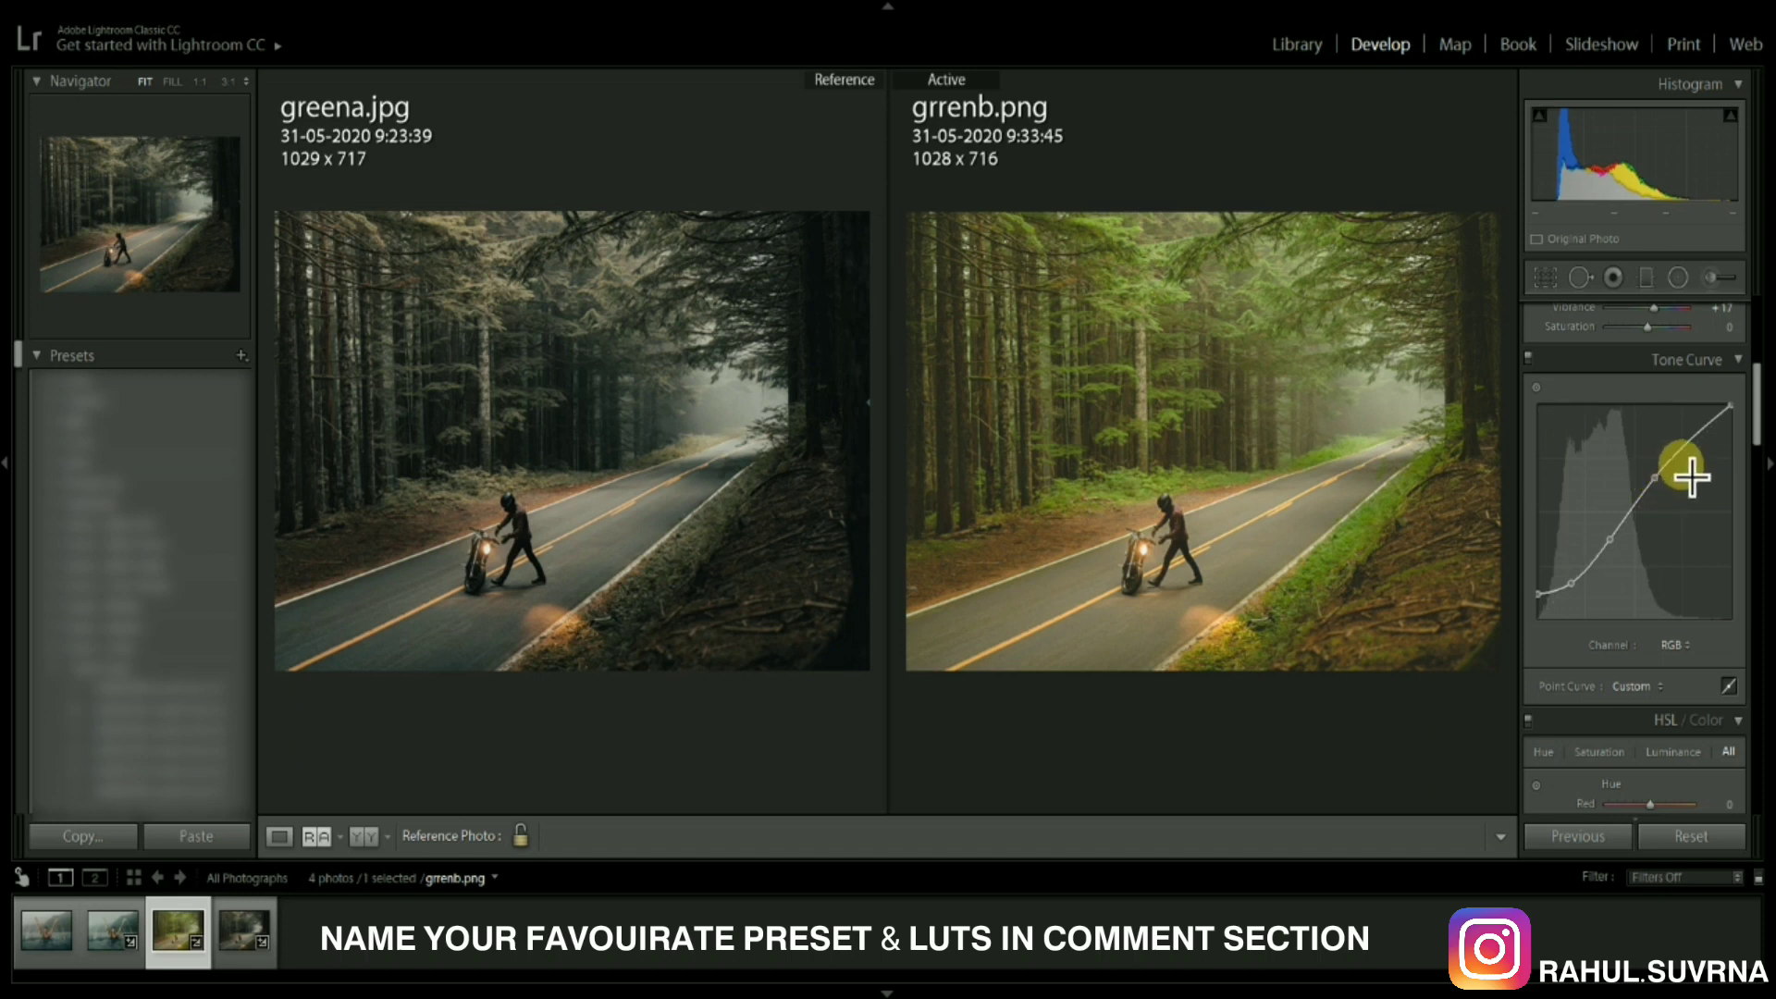
pyautogui.moveTo(1730, 406); pyautogui.dragTo(1738, 437)
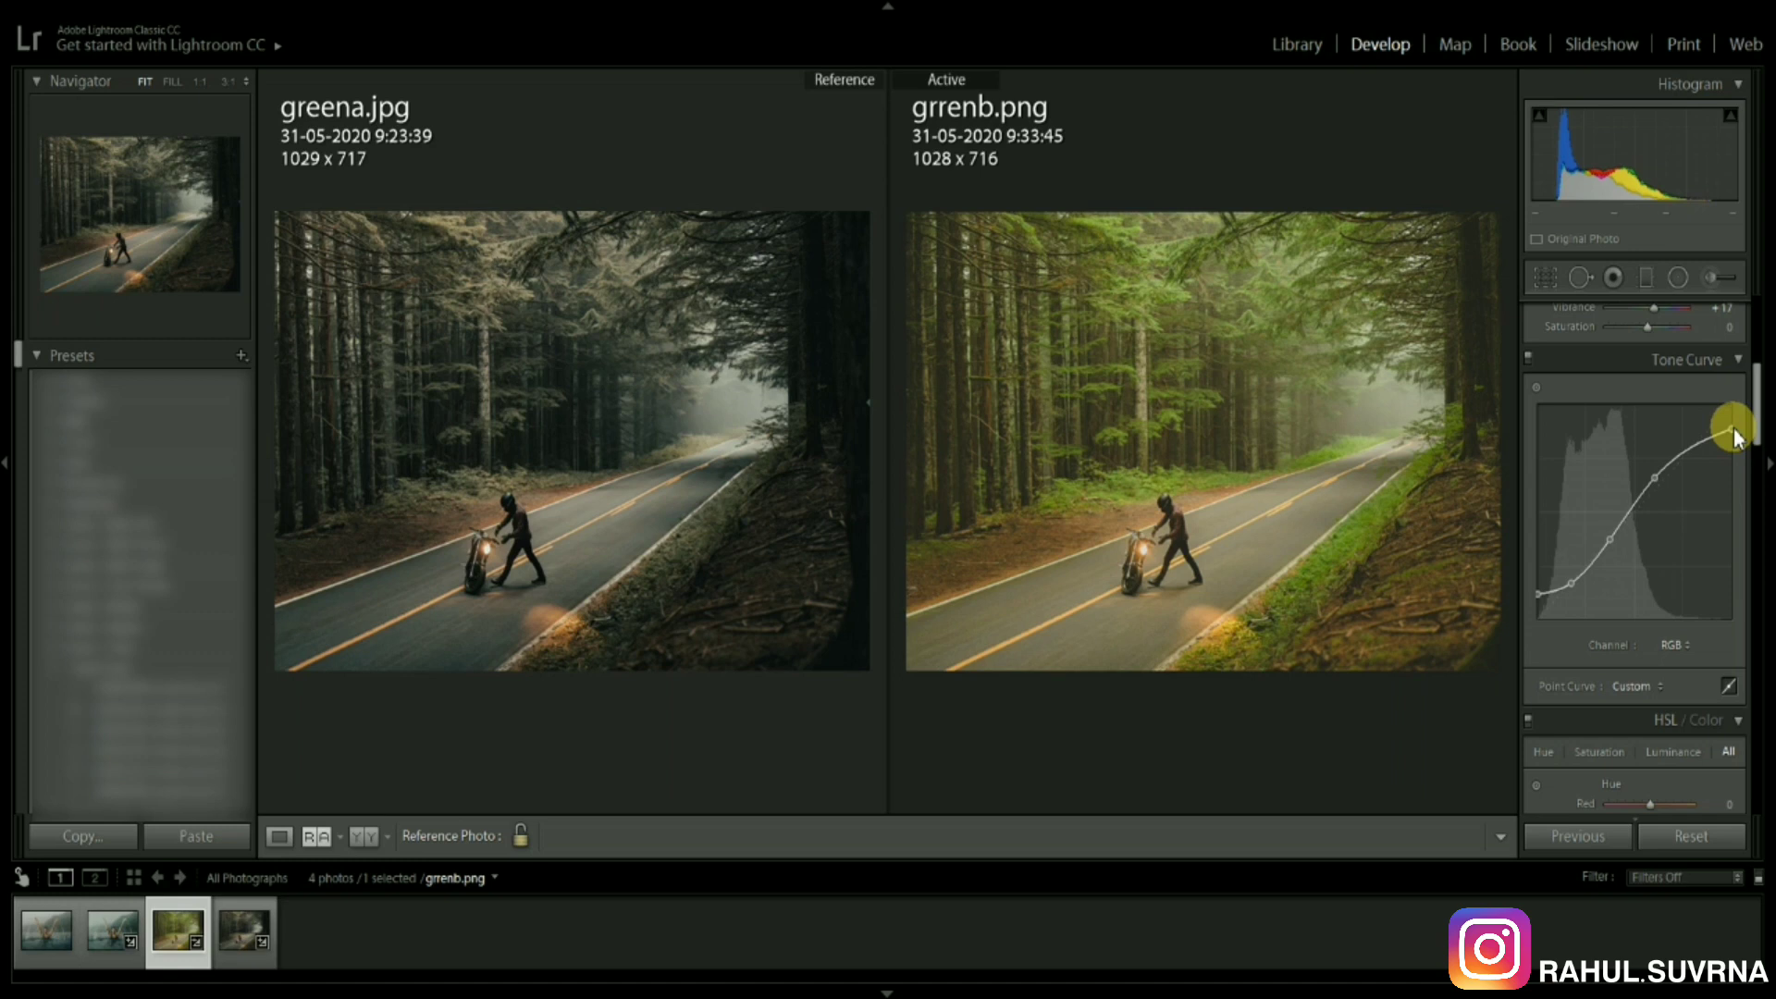
pyautogui.moveTo(1755, 396); pyautogui.dragTo(1756, 428)
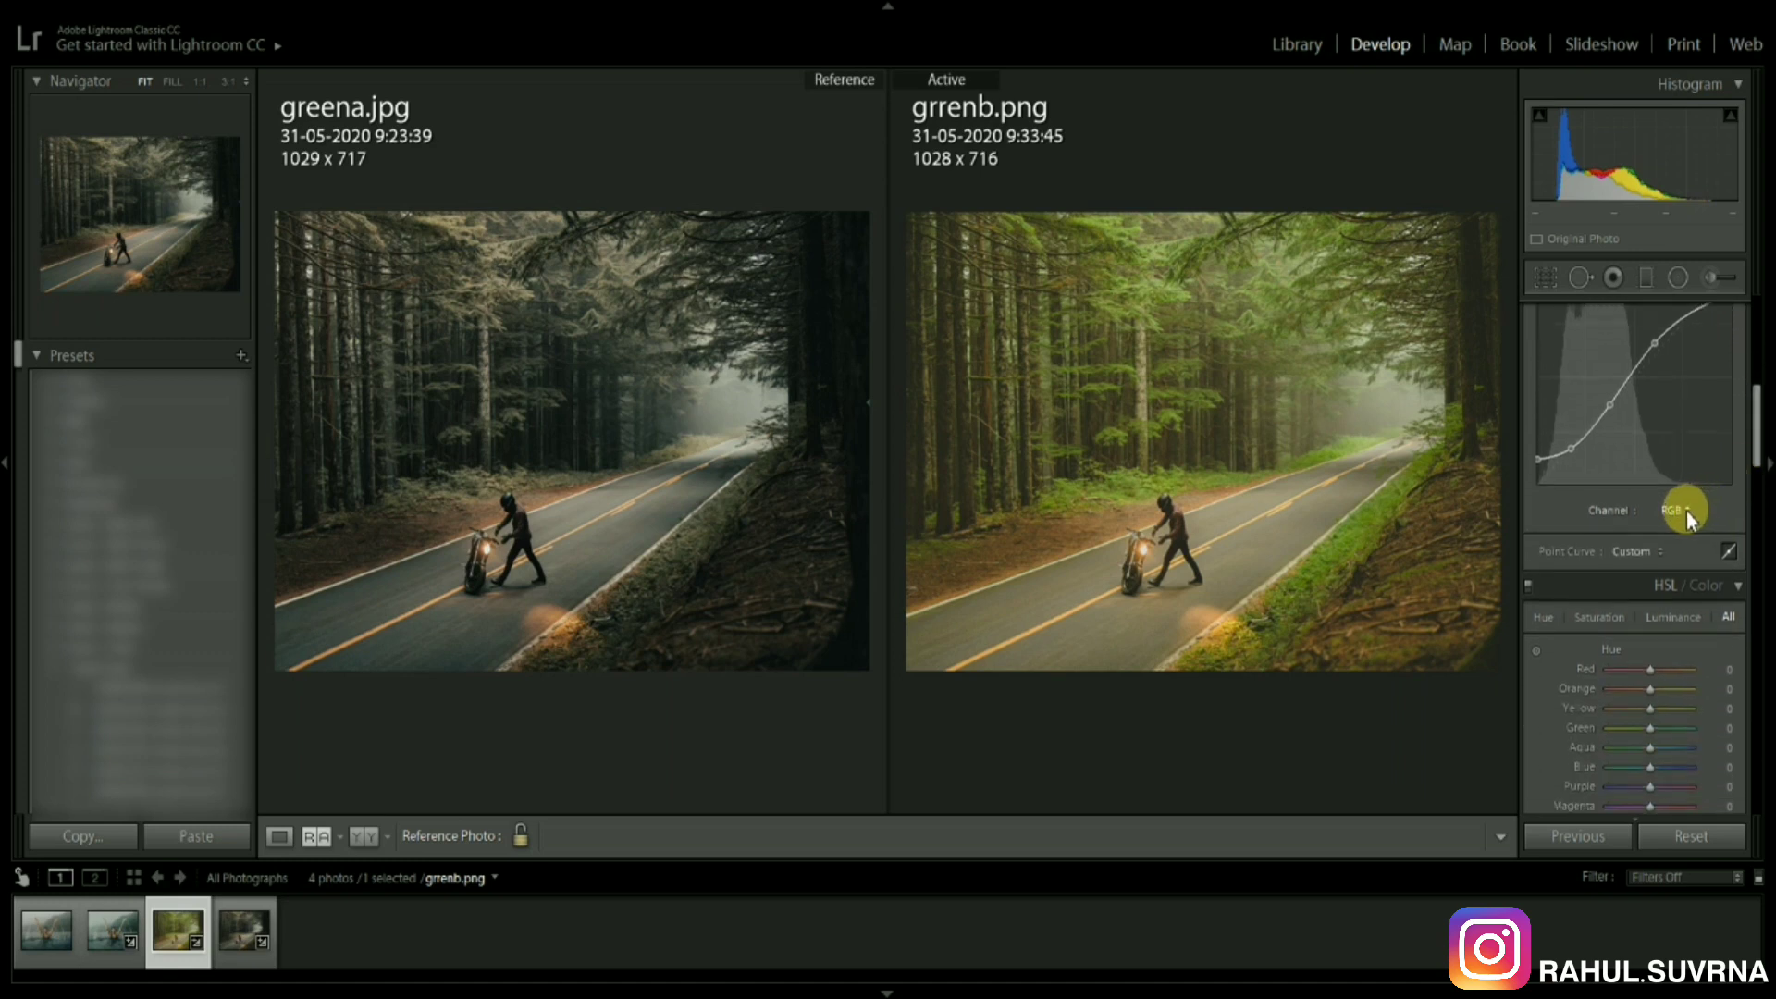
# Step: Switch the tone curve to the Red channel and pull its lower section down
pyautogui.click(1685, 512)
pyautogui.click(1679, 555)
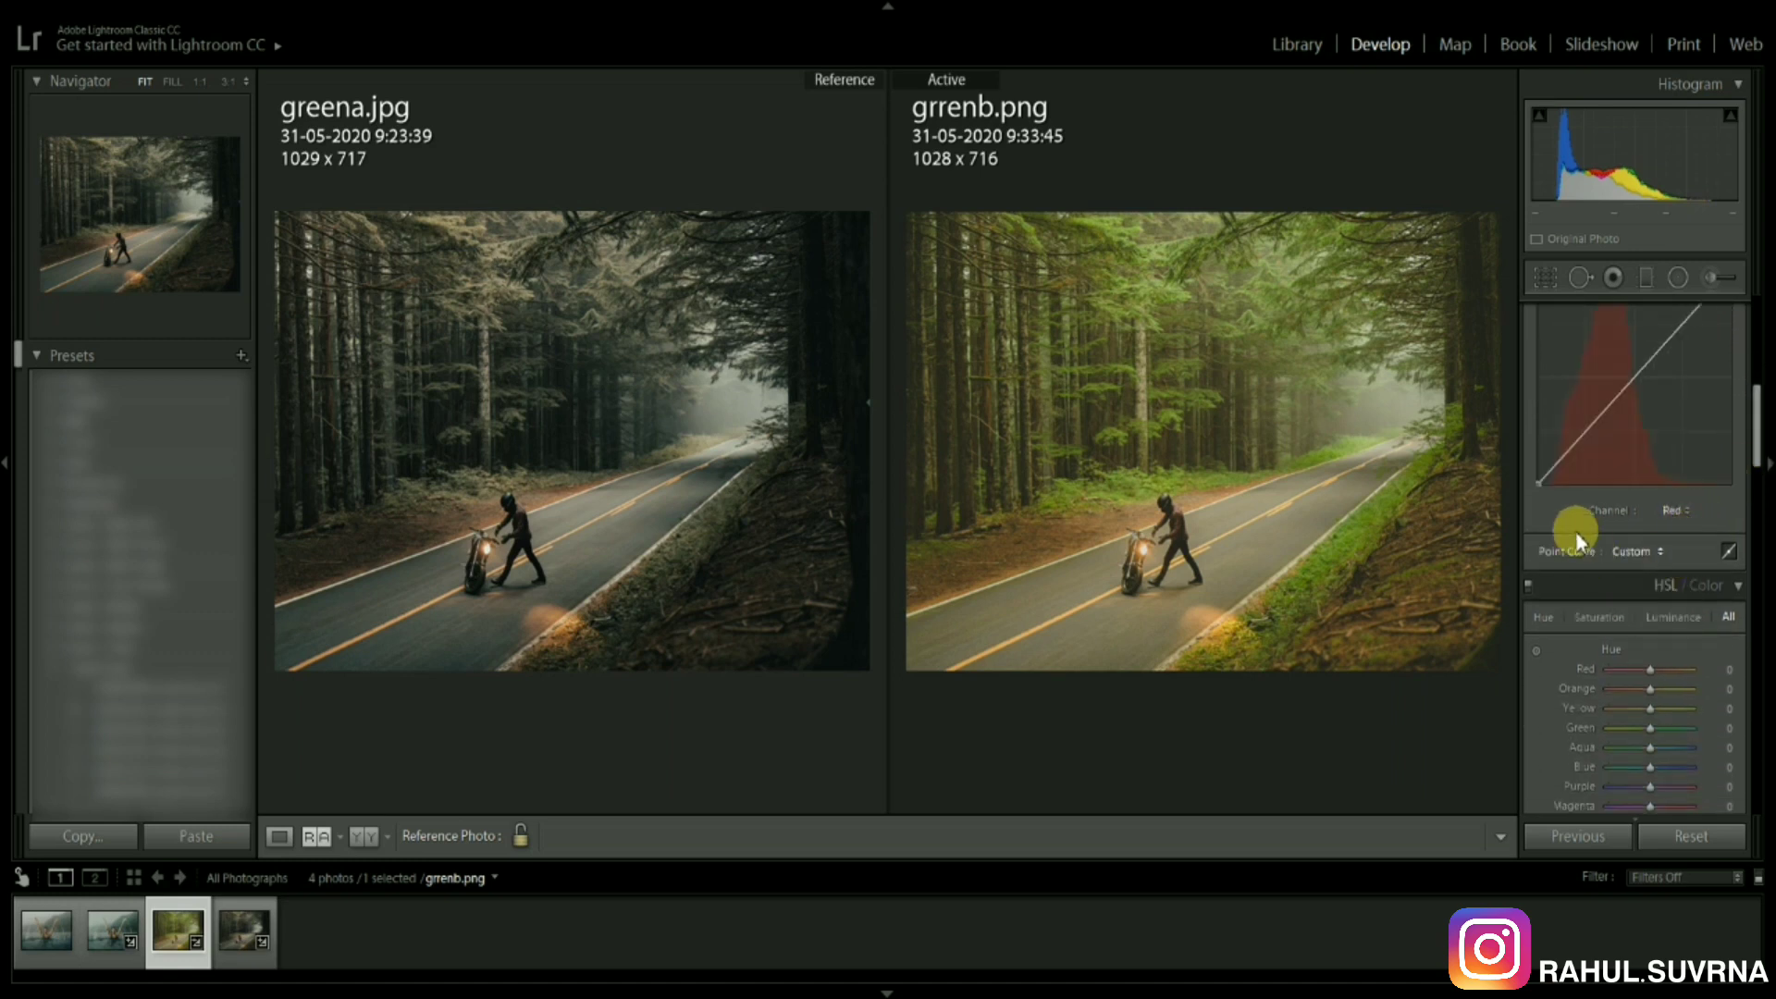
pyautogui.moveTo(1570, 448); pyautogui.dragTo(1570, 476)
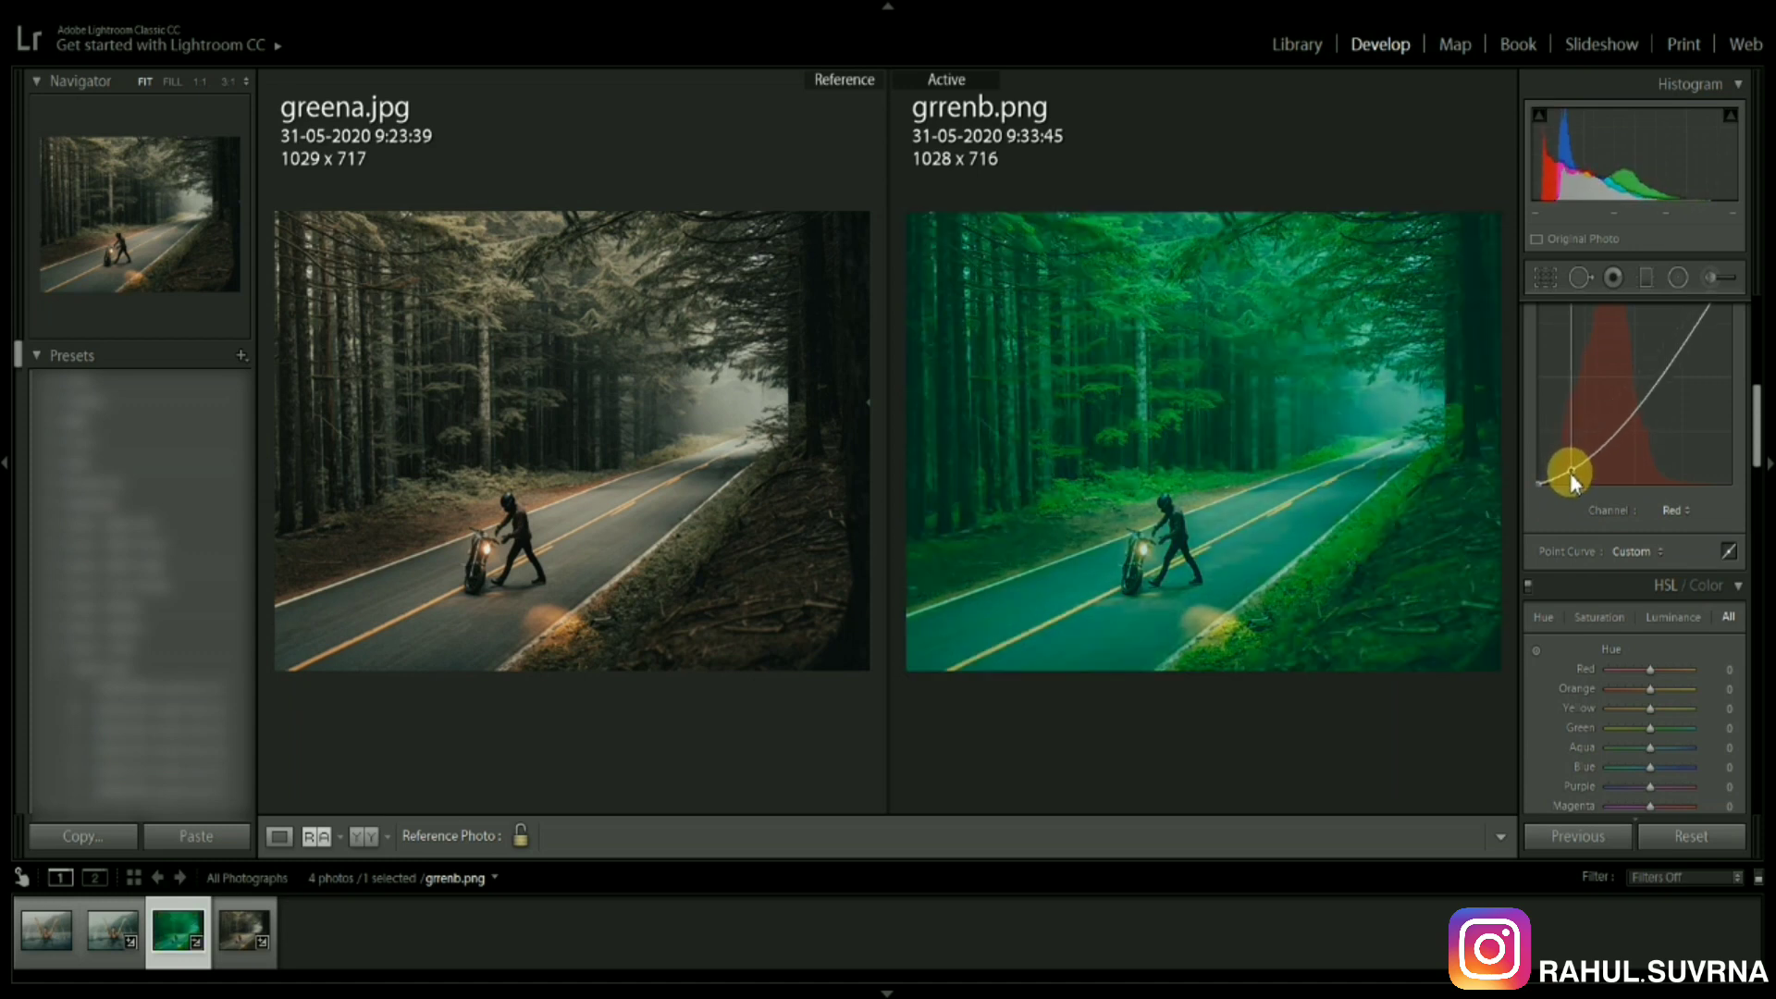
pyautogui.moveTo(1646, 408)
pyautogui.mouseDown()
pyautogui.moveTo(1621, 454)
pyautogui.moveTo(1601, 435)
pyautogui.mouseUp()
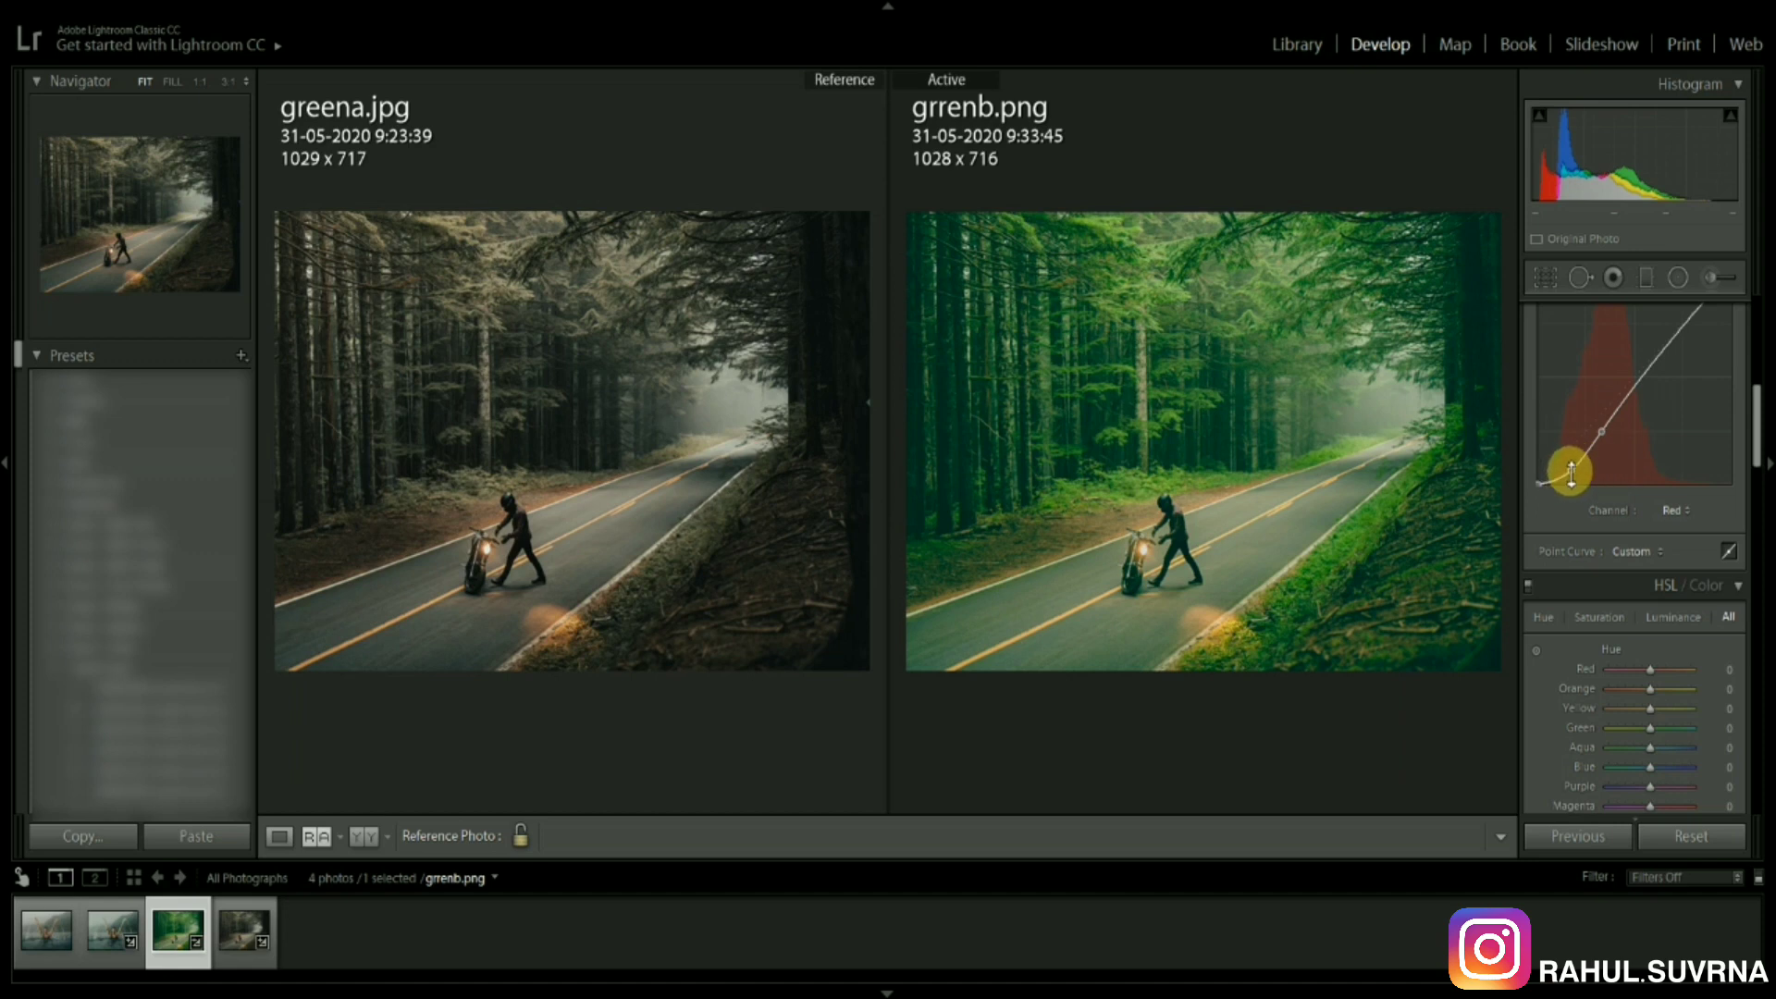
pyautogui.moveTo(1570, 469); pyautogui.dragTo(1570, 470)
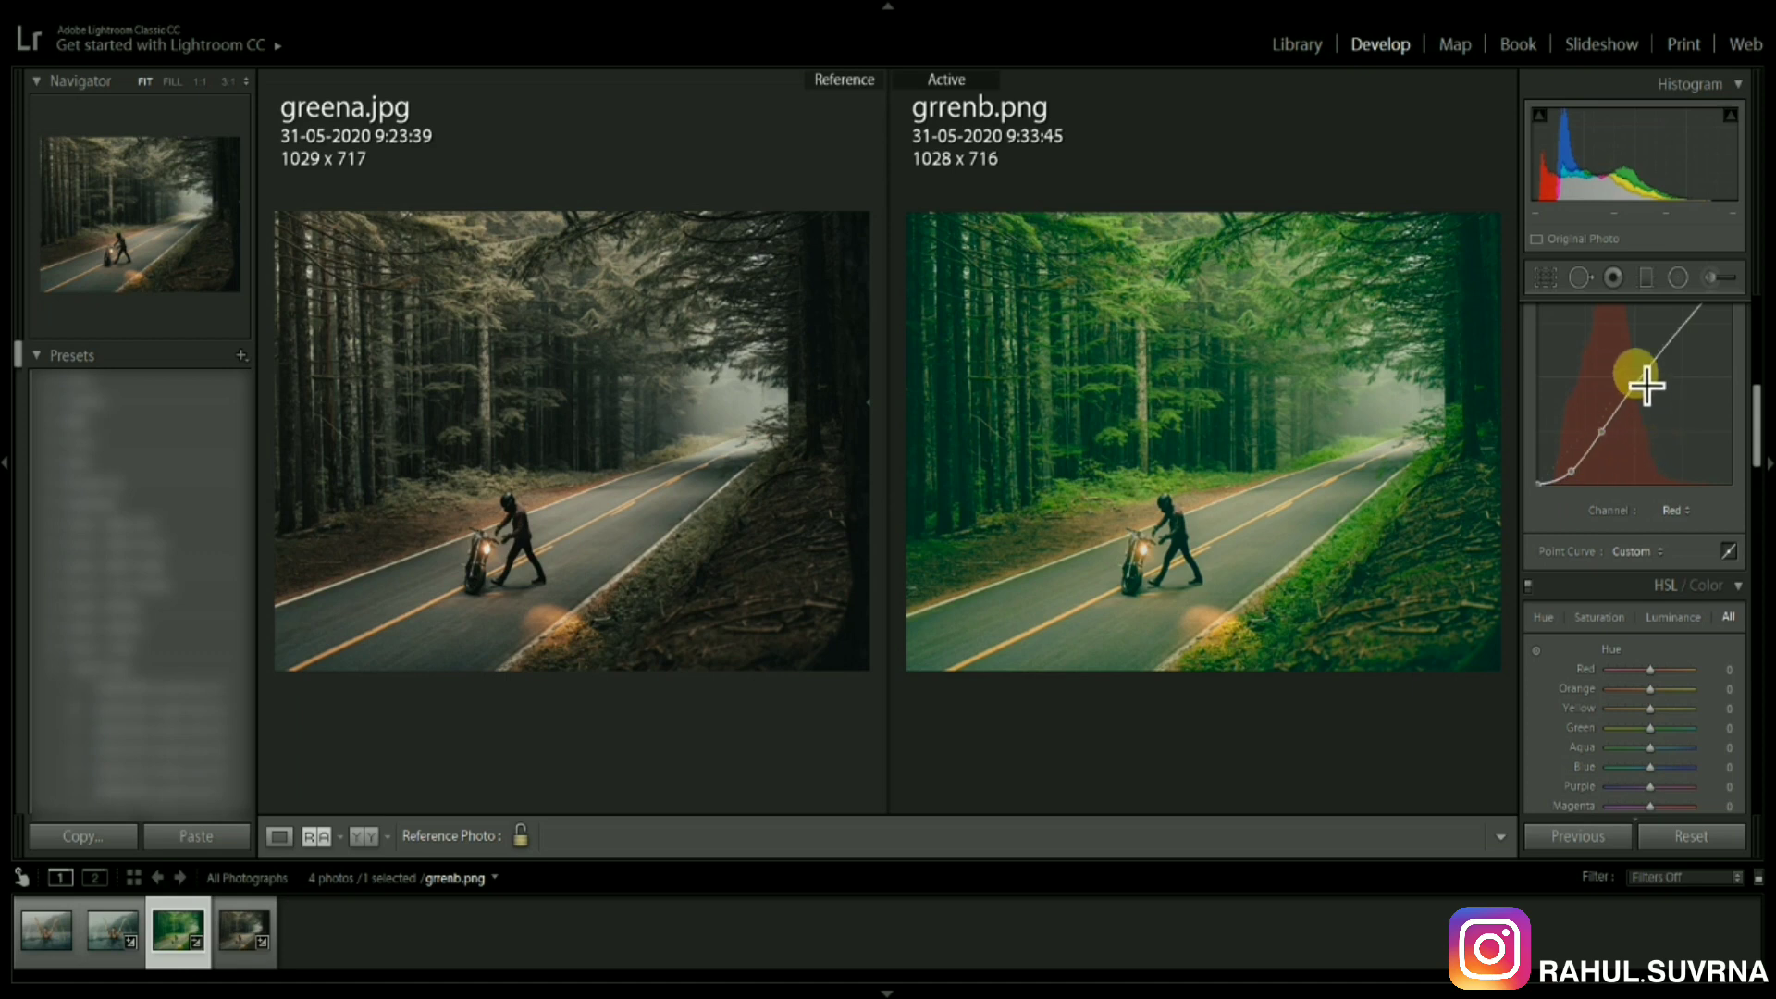
# Step: Add upper Red curve points to give highlights a soft, restrained pink tint
pyautogui.moveTo(1634, 390); pyautogui.dragTo(1622, 381)
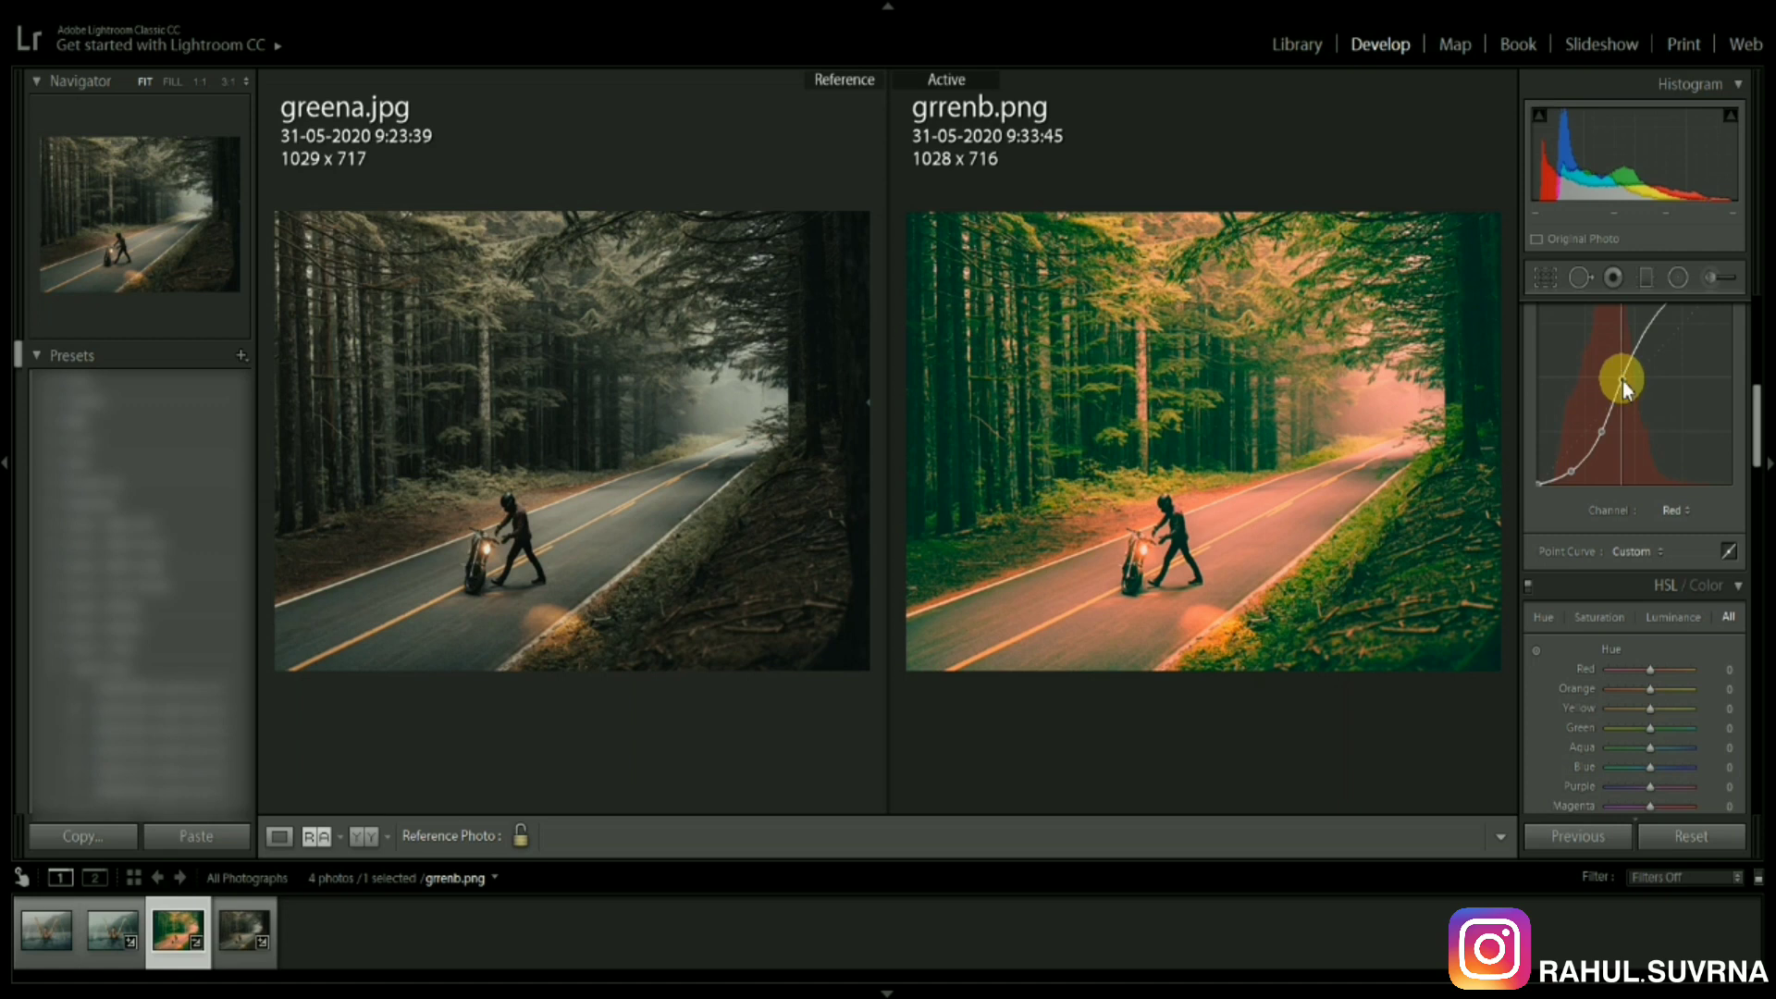
pyautogui.moveTo(1623, 380); pyautogui.dragTo(1622, 385)
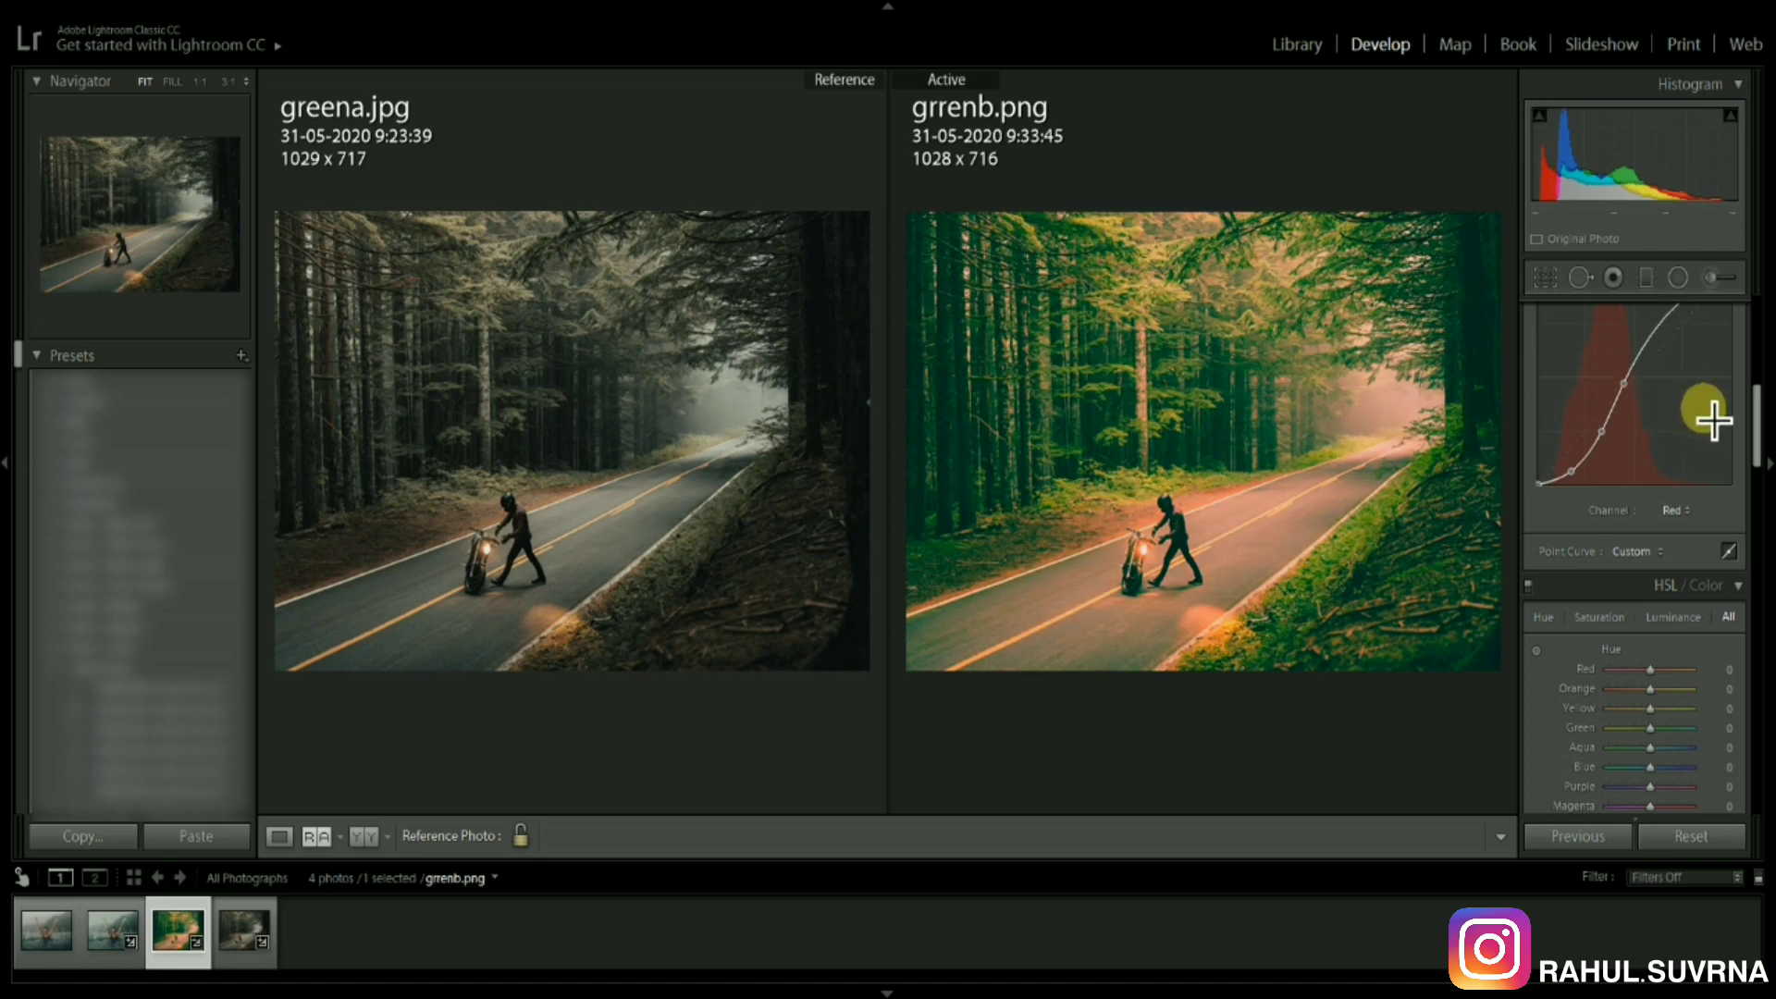
pyautogui.scroll(1, 1739, 411)
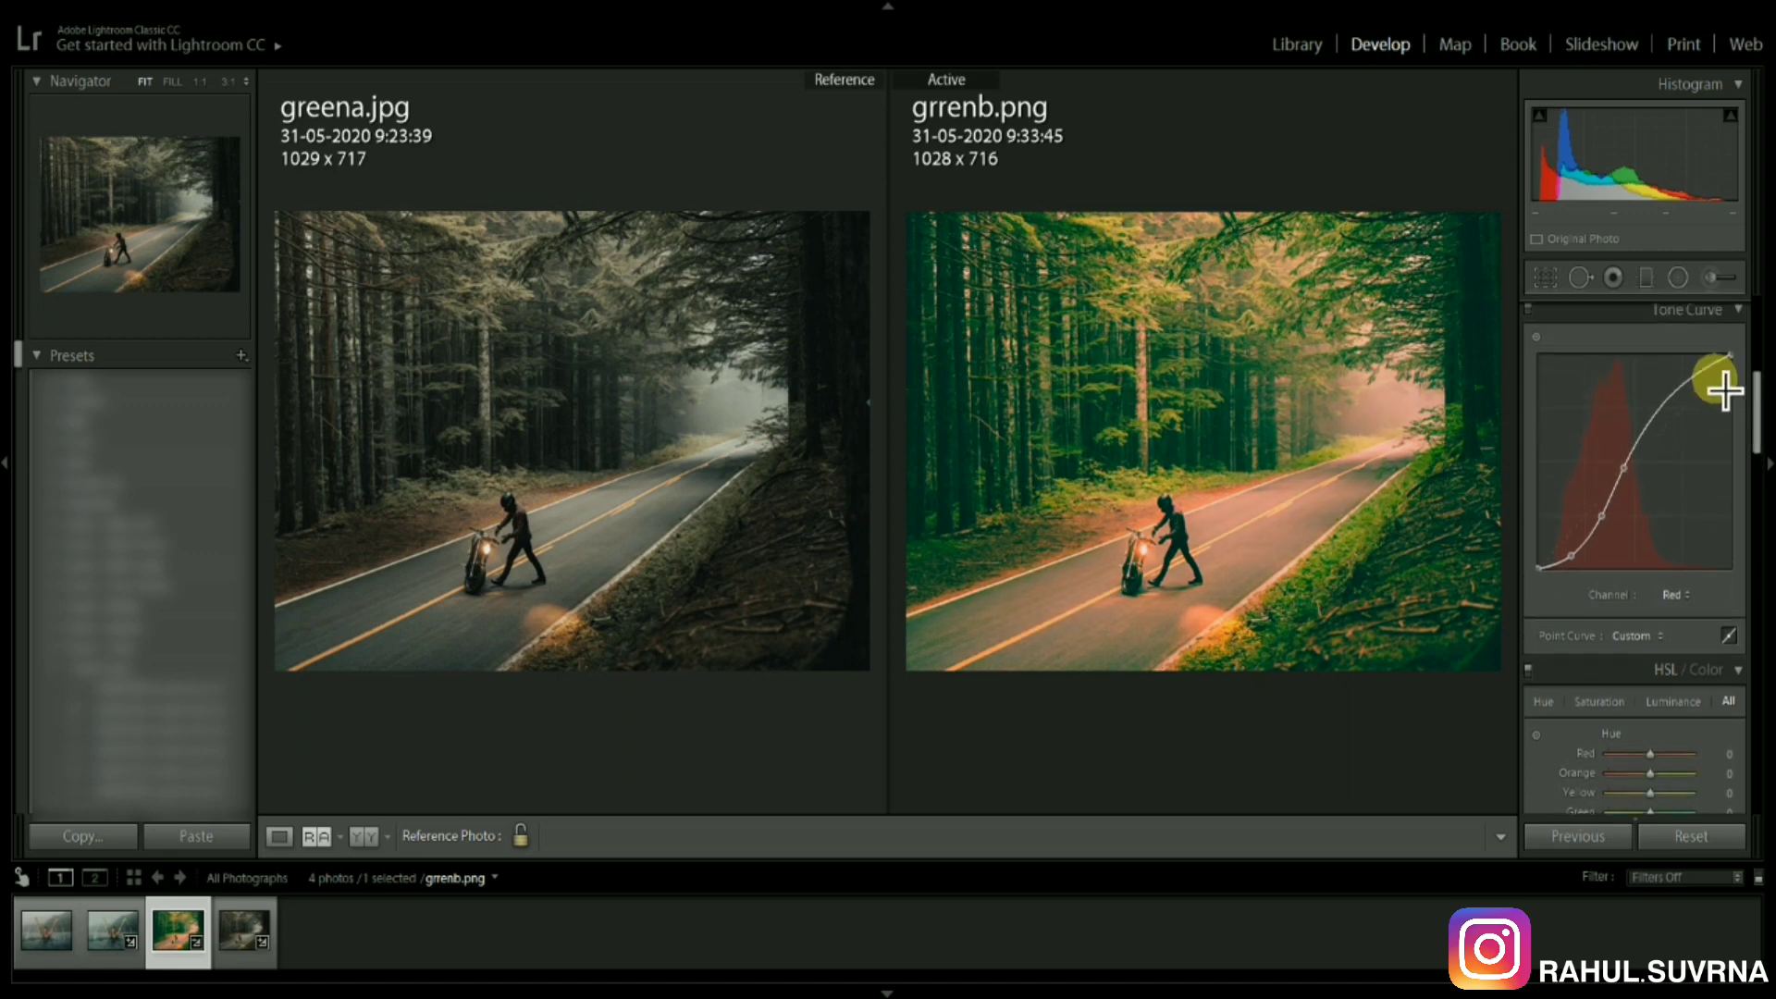
pyautogui.moveTo(1672, 398); pyautogui.dragTo(1670, 407)
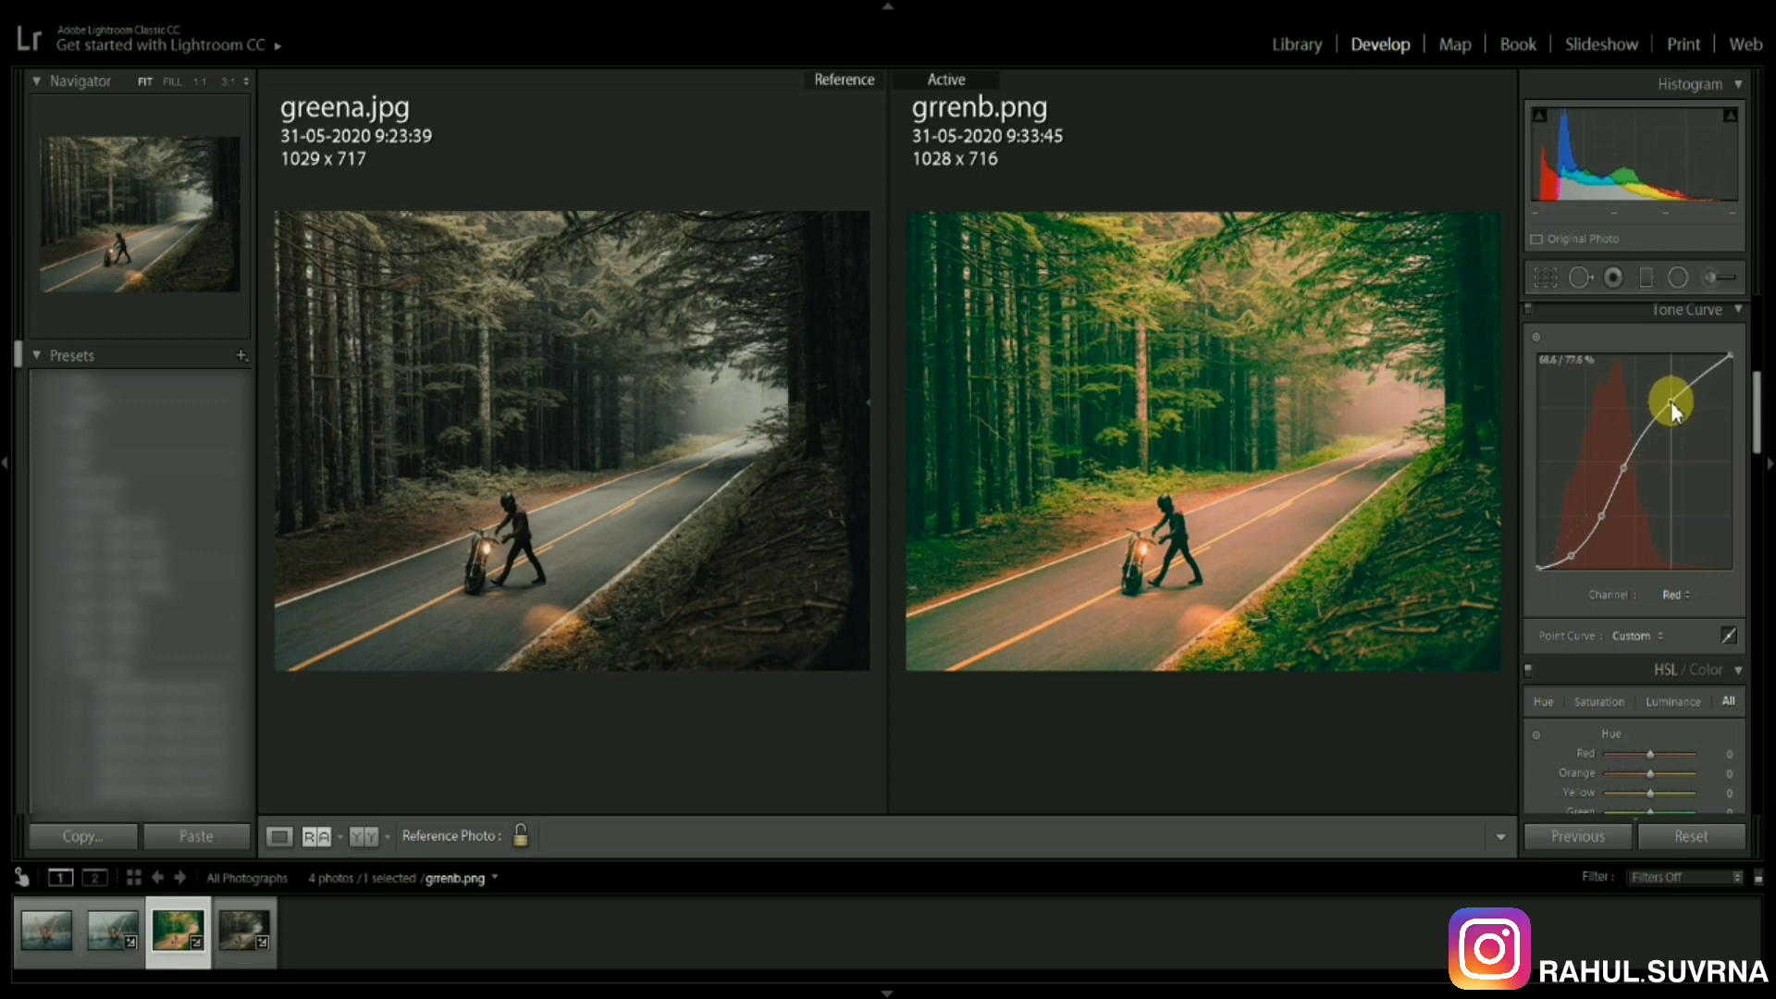
pyautogui.click(1685, 597)
# Step: On the Green channel curve, pull the lower part down, add a midpoint, and nudge a highlight point right
pyautogui.click(1670, 664)
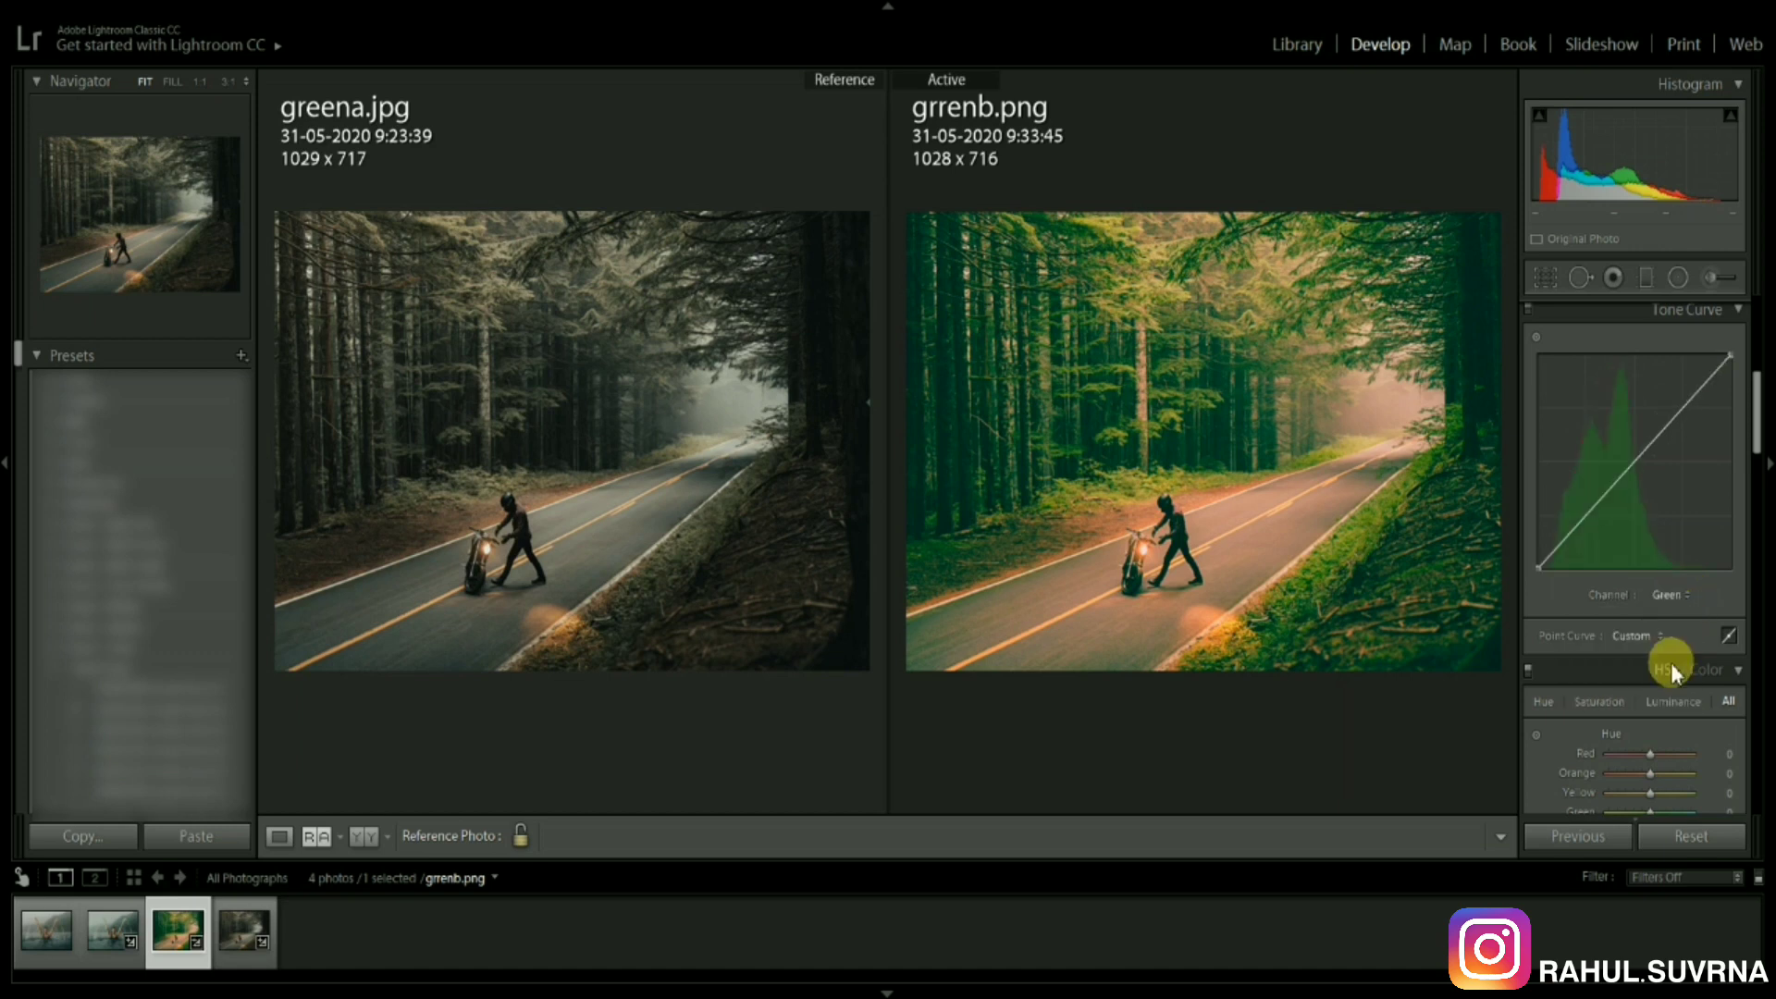
pyautogui.moveTo(1611, 490); pyautogui.dragTo(1569, 558)
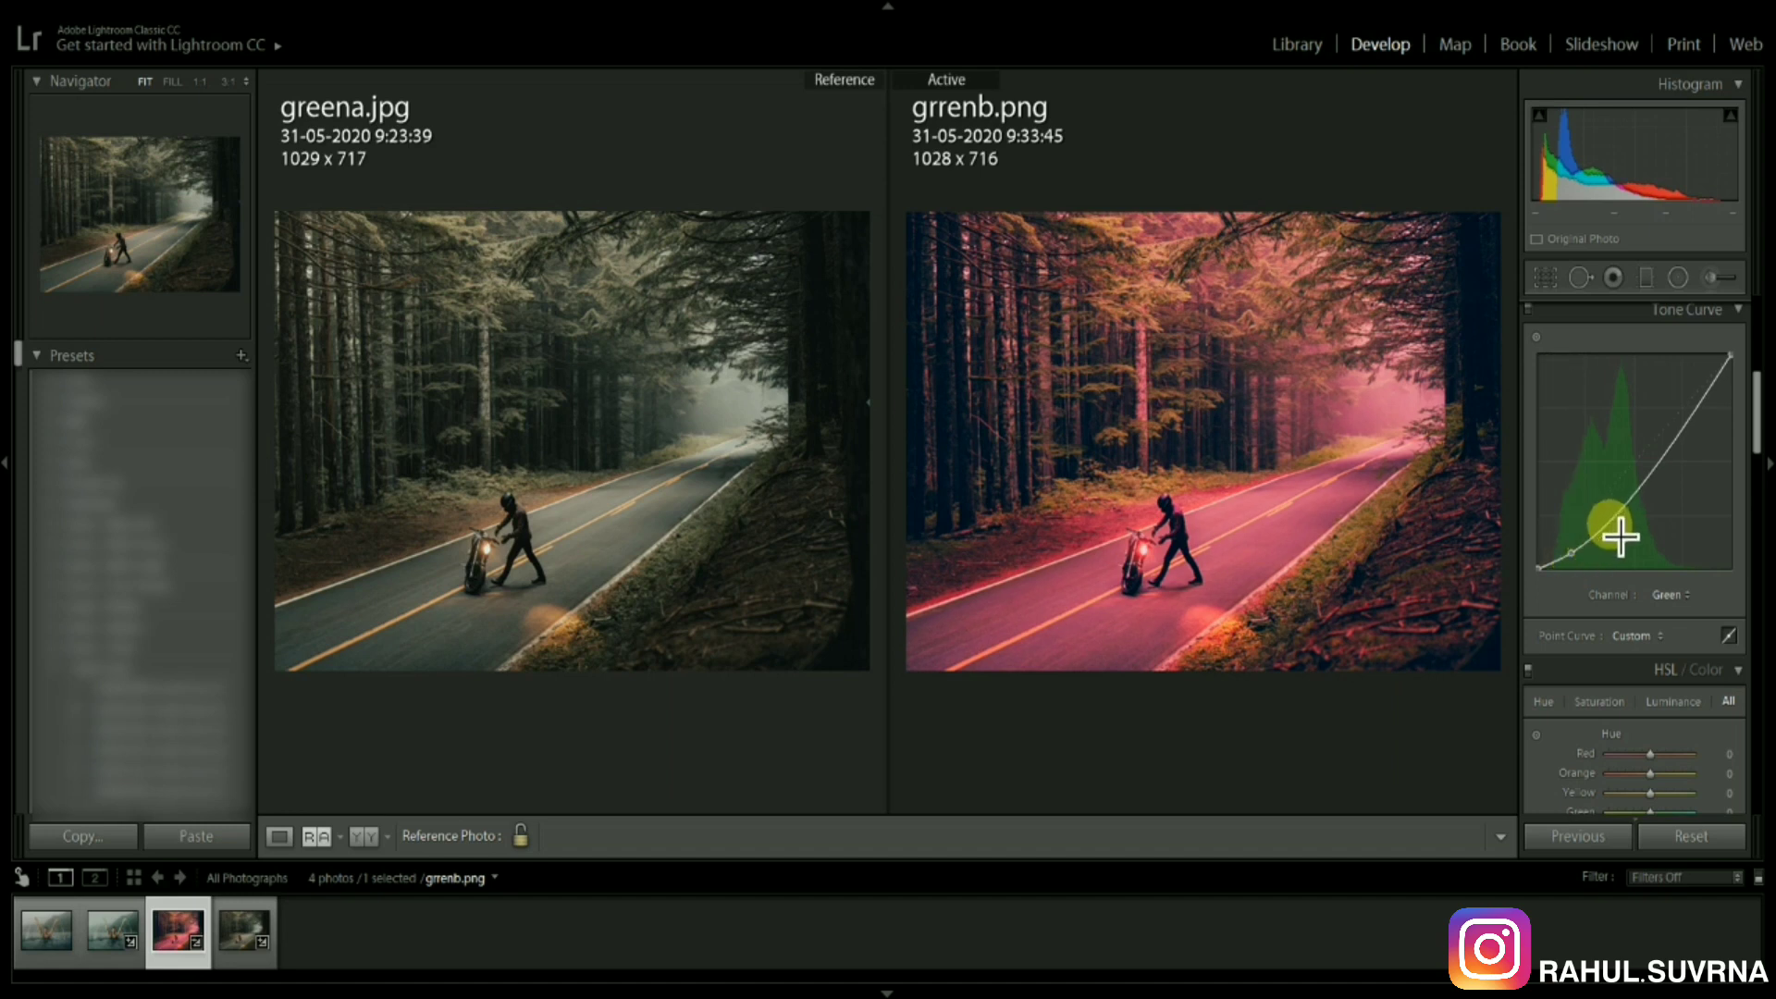
pyautogui.moveTo(1607, 514); pyautogui.dragTo(1625, 470)
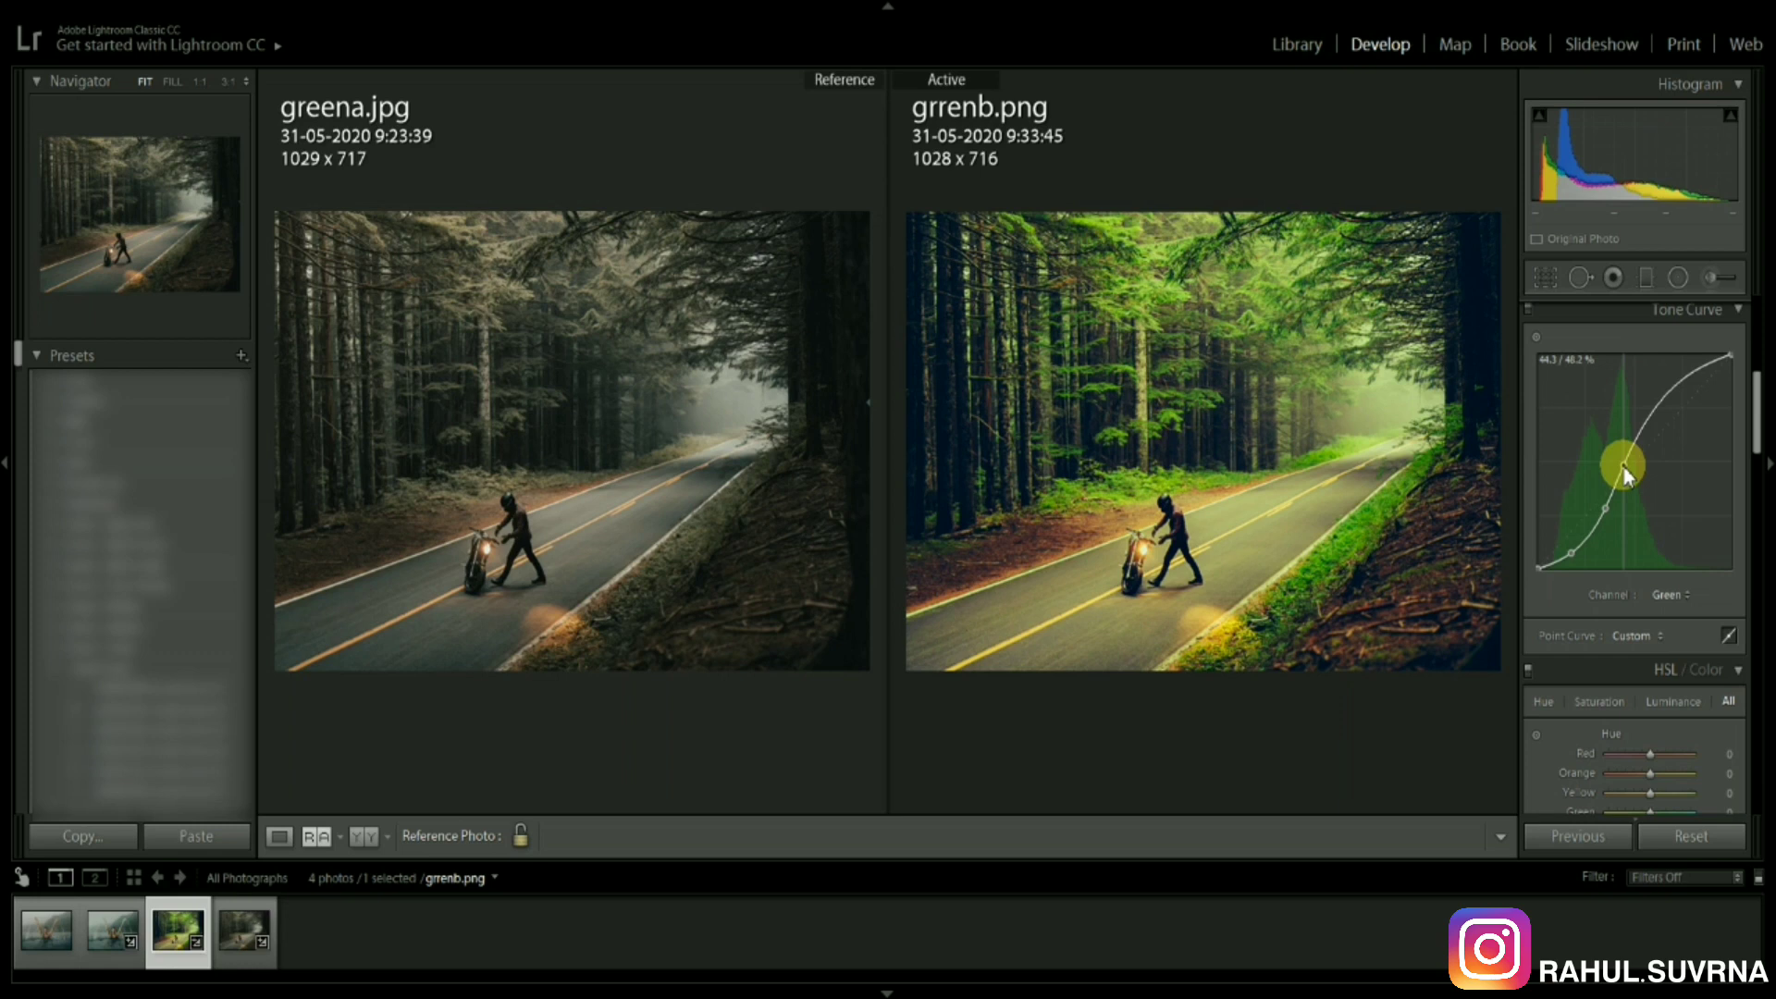
pyautogui.click(1667, 403)
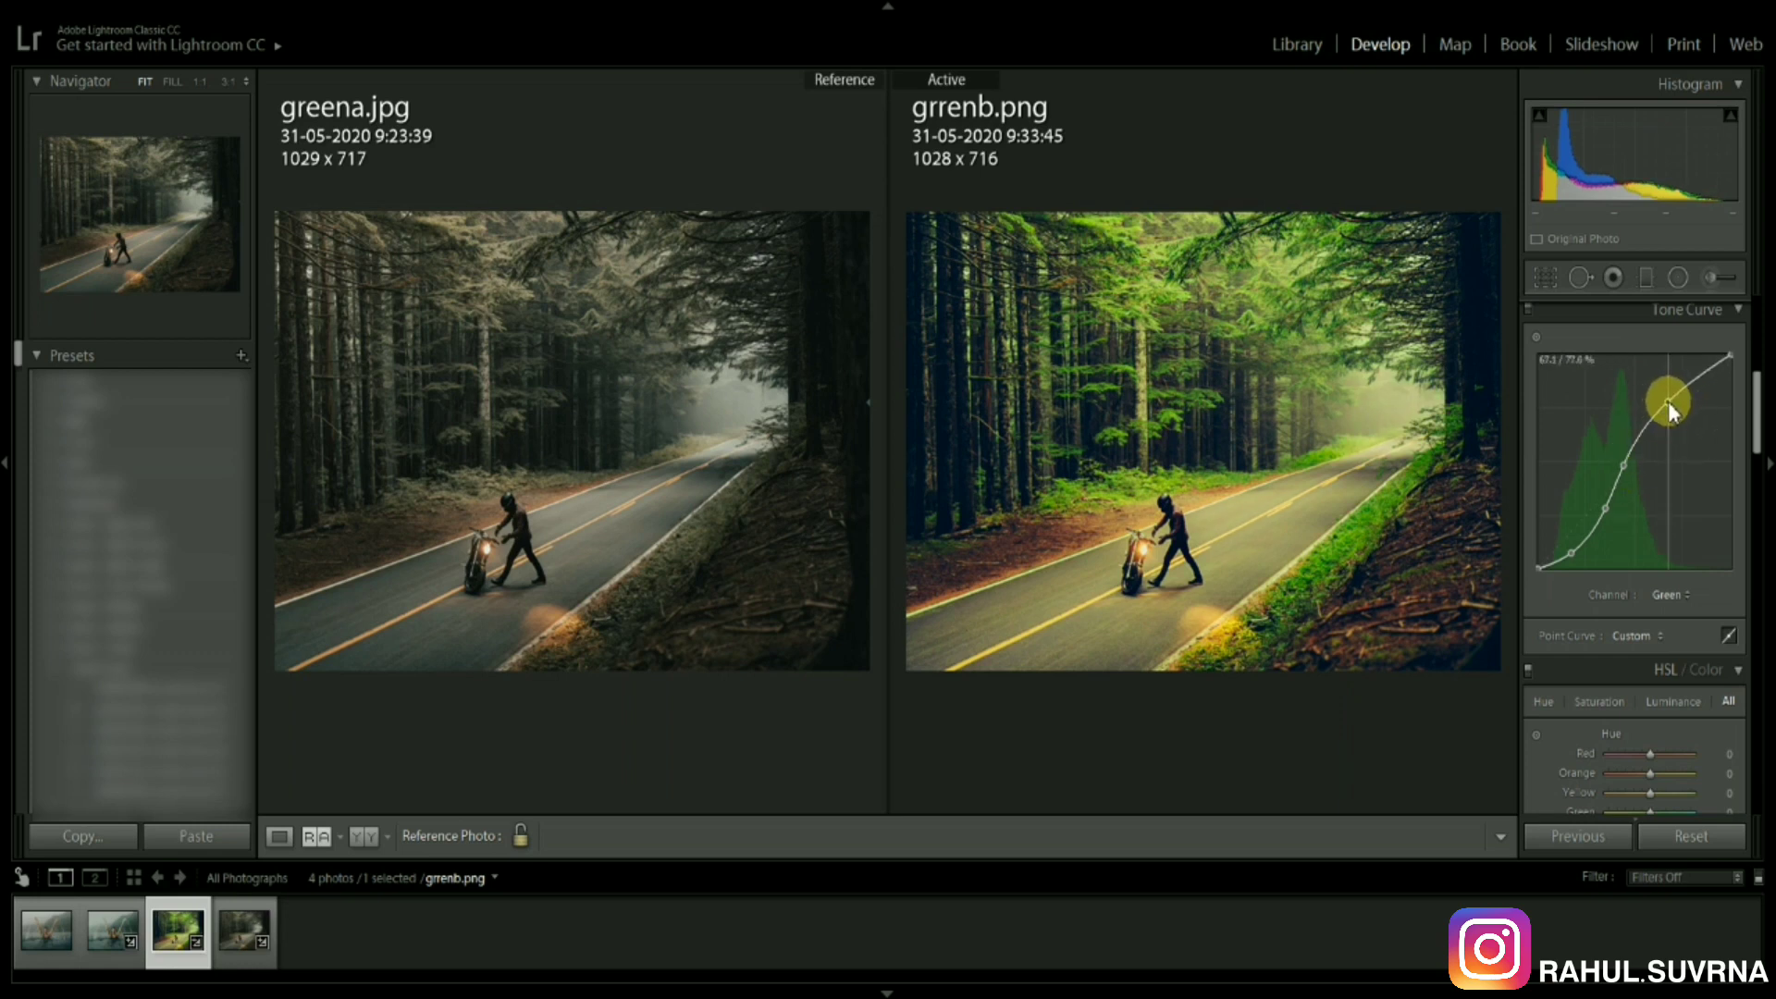
pyautogui.moveTo(1668, 404); pyautogui.dragTo(1676, 407)
# Step: Bend the Blue channel curve into a gentle S using shadow, midtone and highlight points
pyautogui.click(1670, 589)
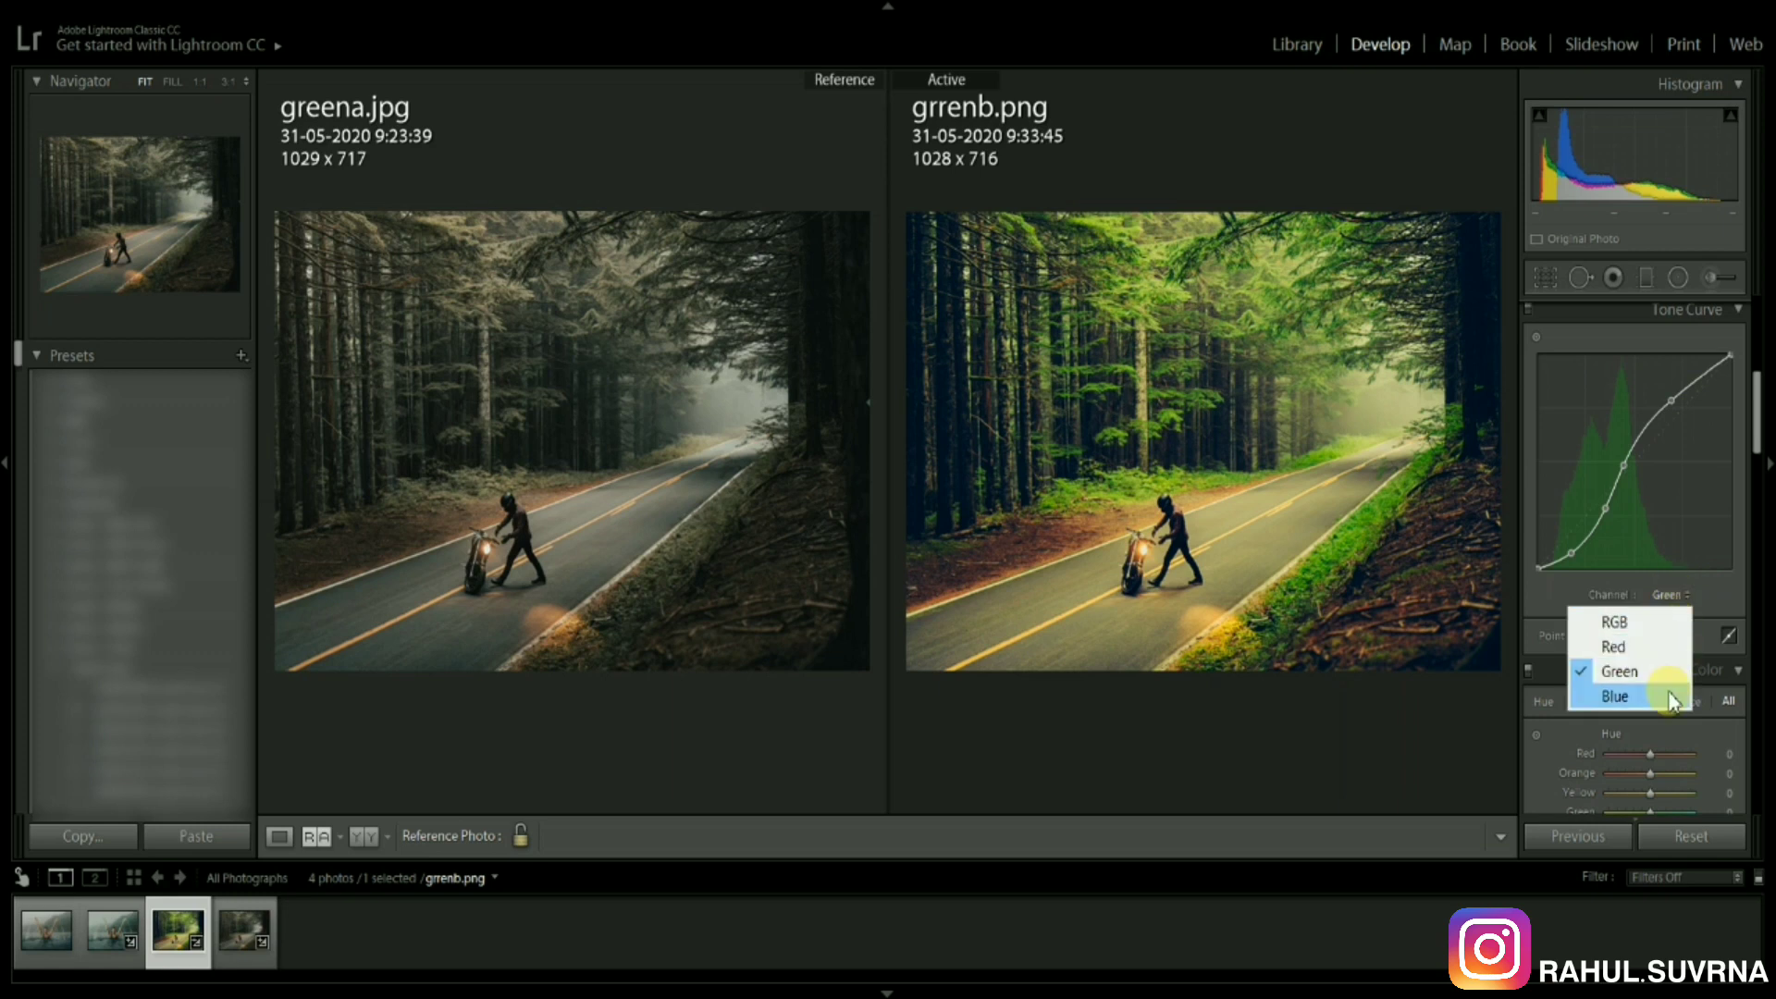
pyautogui.click(1670, 696)
pyautogui.moveTo(1569, 544); pyautogui.dragTo(1569, 558)
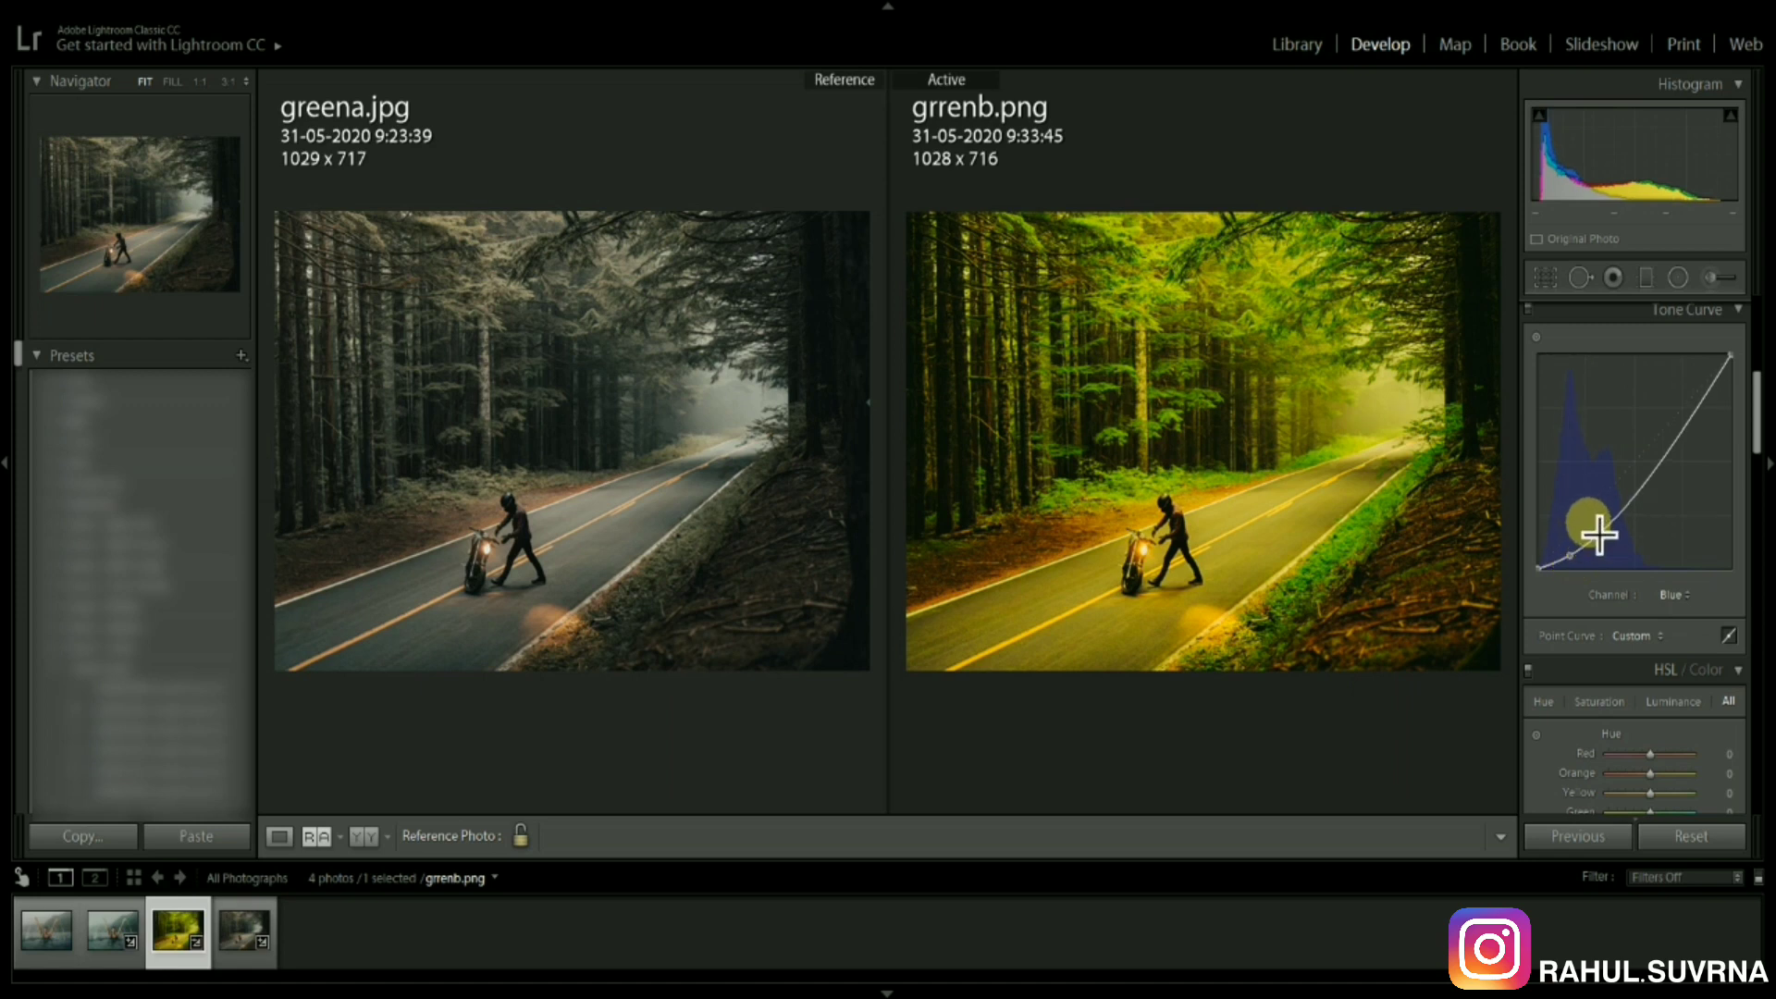
pyautogui.moveTo(1610, 524); pyautogui.dragTo(1596, 520)
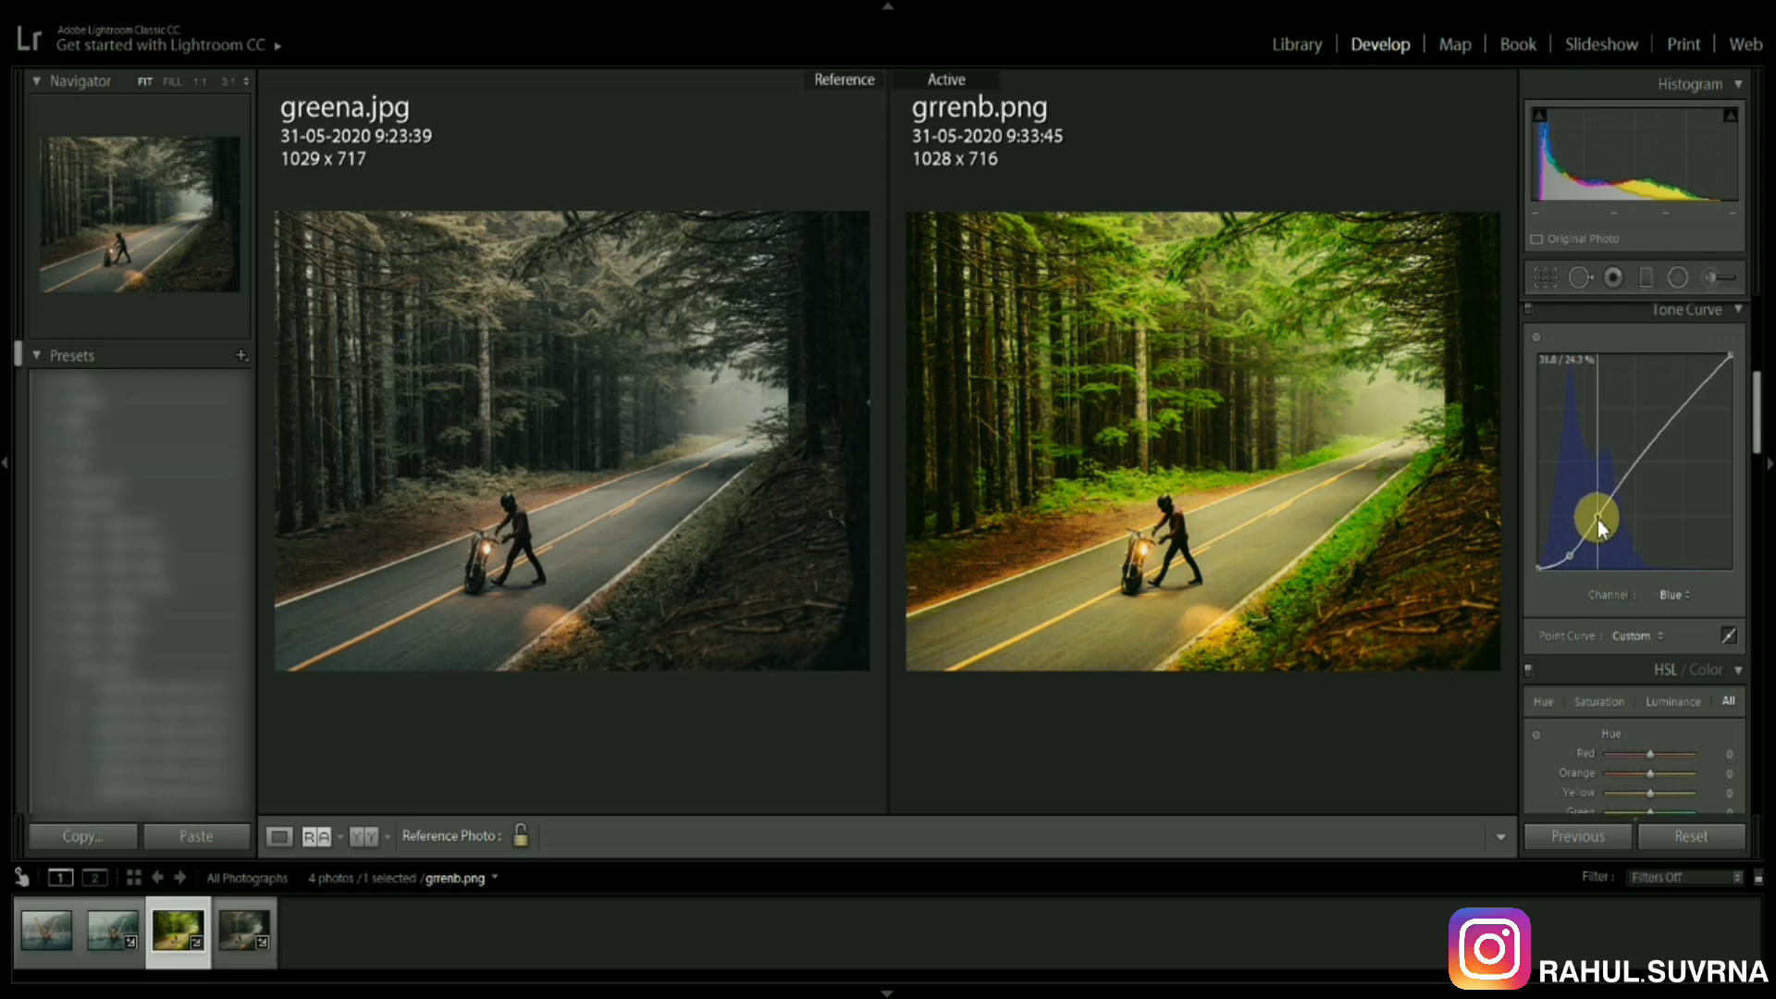
pyautogui.moveTo(1596, 520); pyautogui.dragTo(1596, 518)
pyautogui.click(1626, 474)
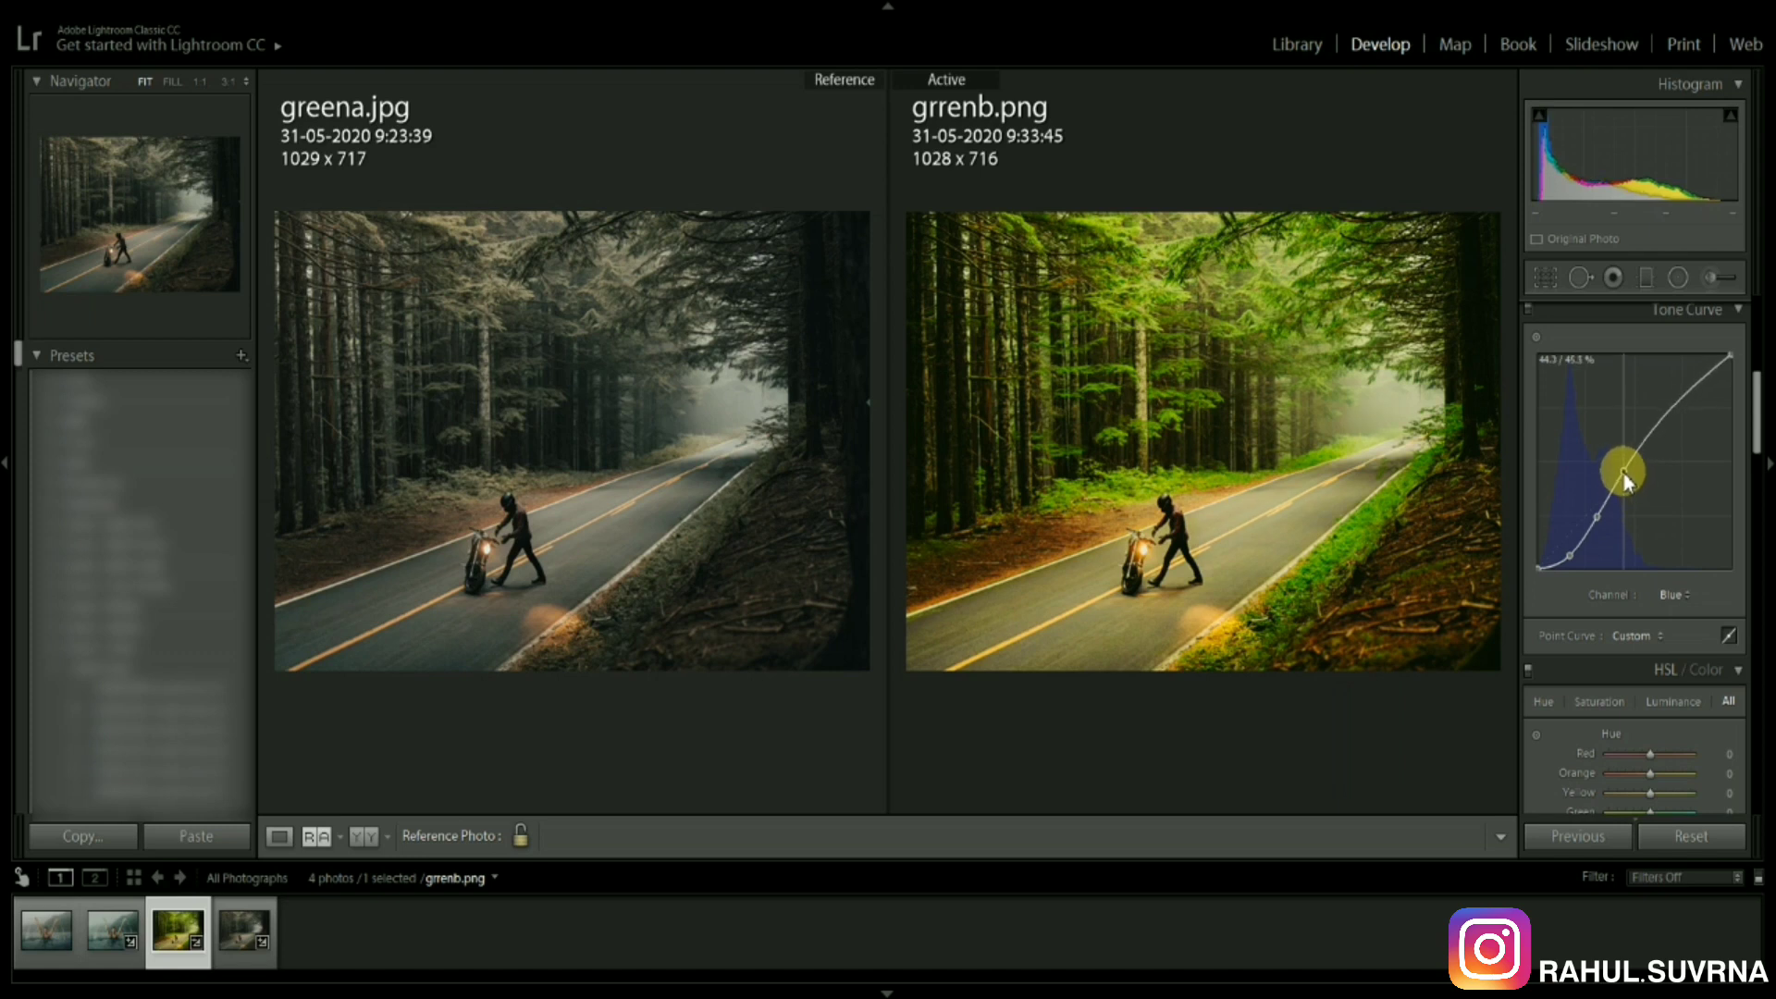
pyautogui.moveTo(1623, 473); pyautogui.dragTo(1623, 469)
pyautogui.moveTo(1626, 474); pyautogui.dragTo(1625, 473)
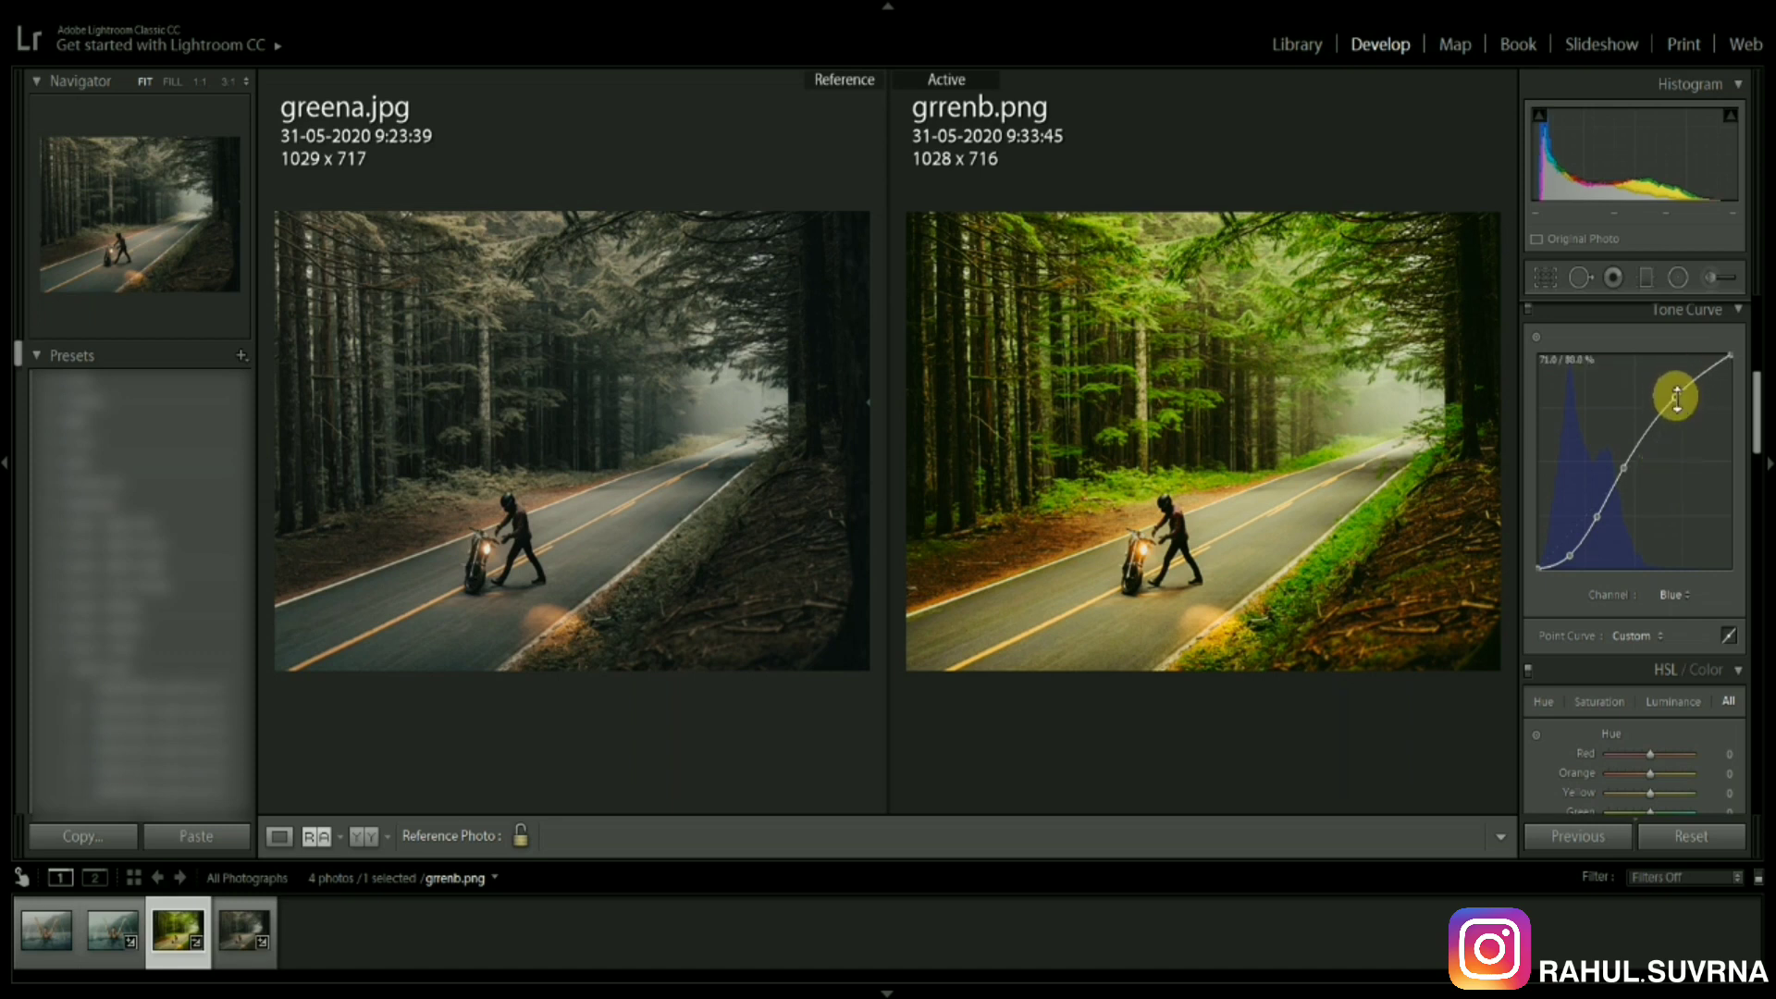
pyautogui.moveTo(1676, 398); pyautogui.dragTo(1680, 412)
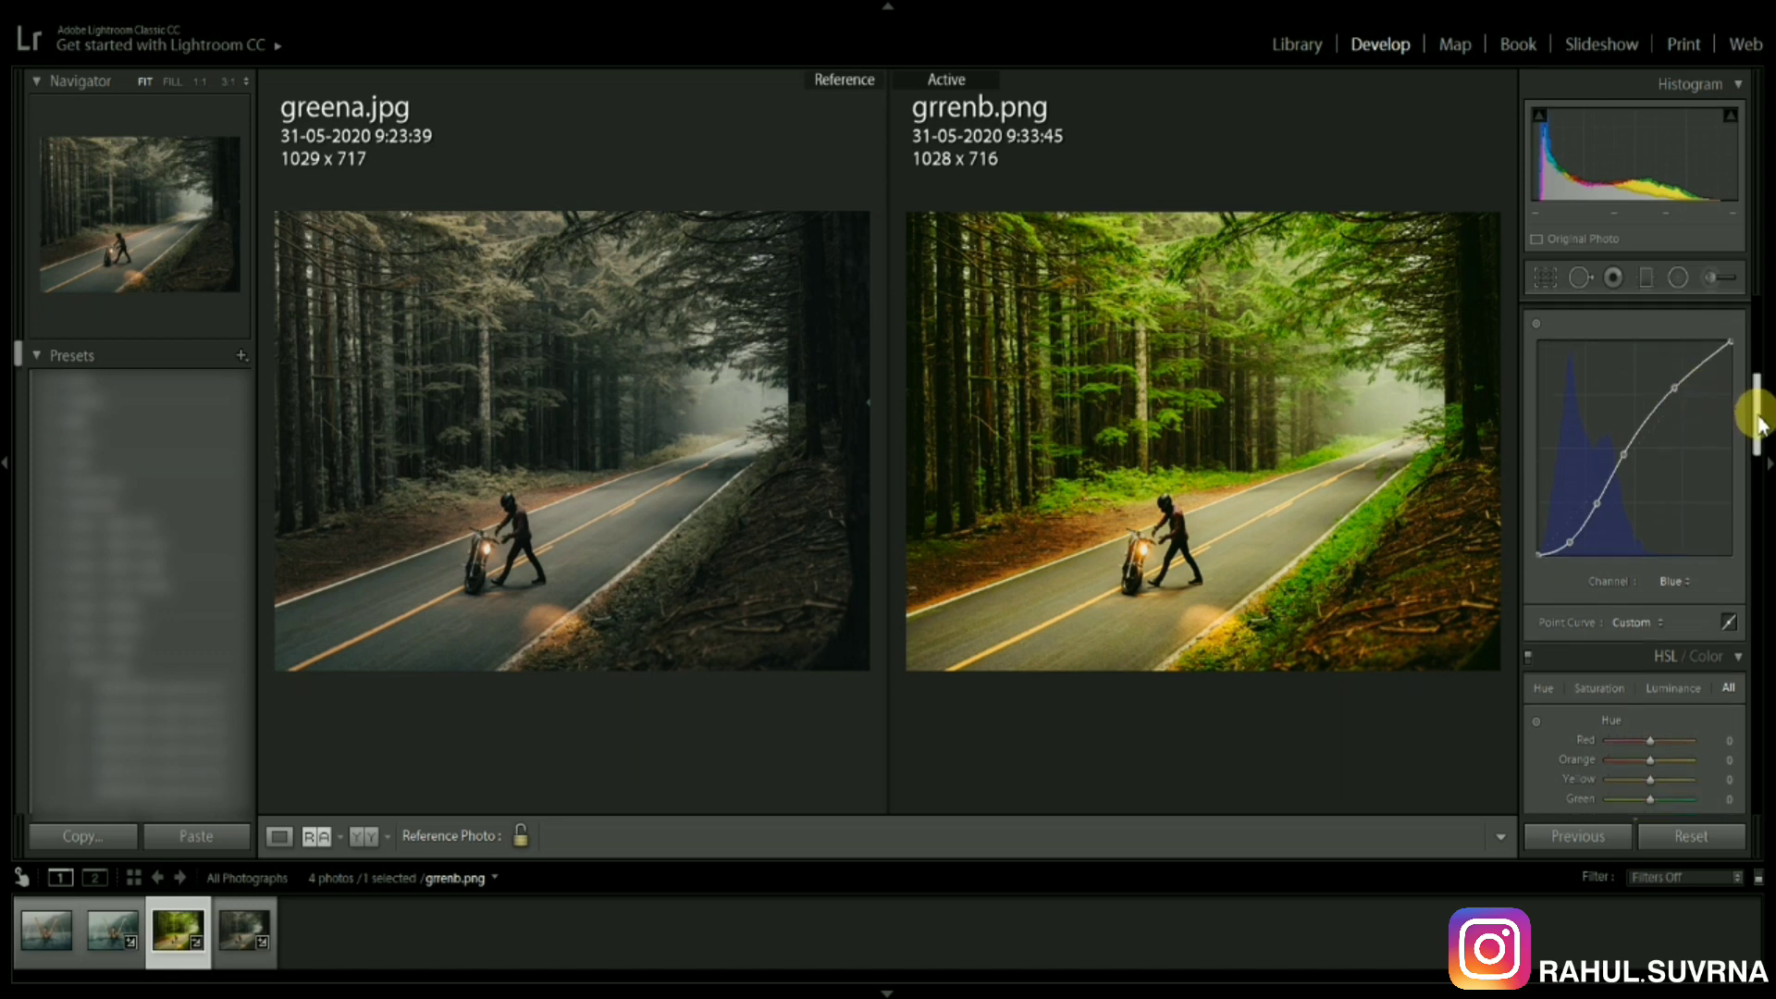
# Step: Shift HSL hues: Red +16, Yellow -31, Green -96, Aqua -76, Blue -13, Magenta +24
pyautogui.moveTo(1750, 398); pyautogui.dragTo(1767, 490)
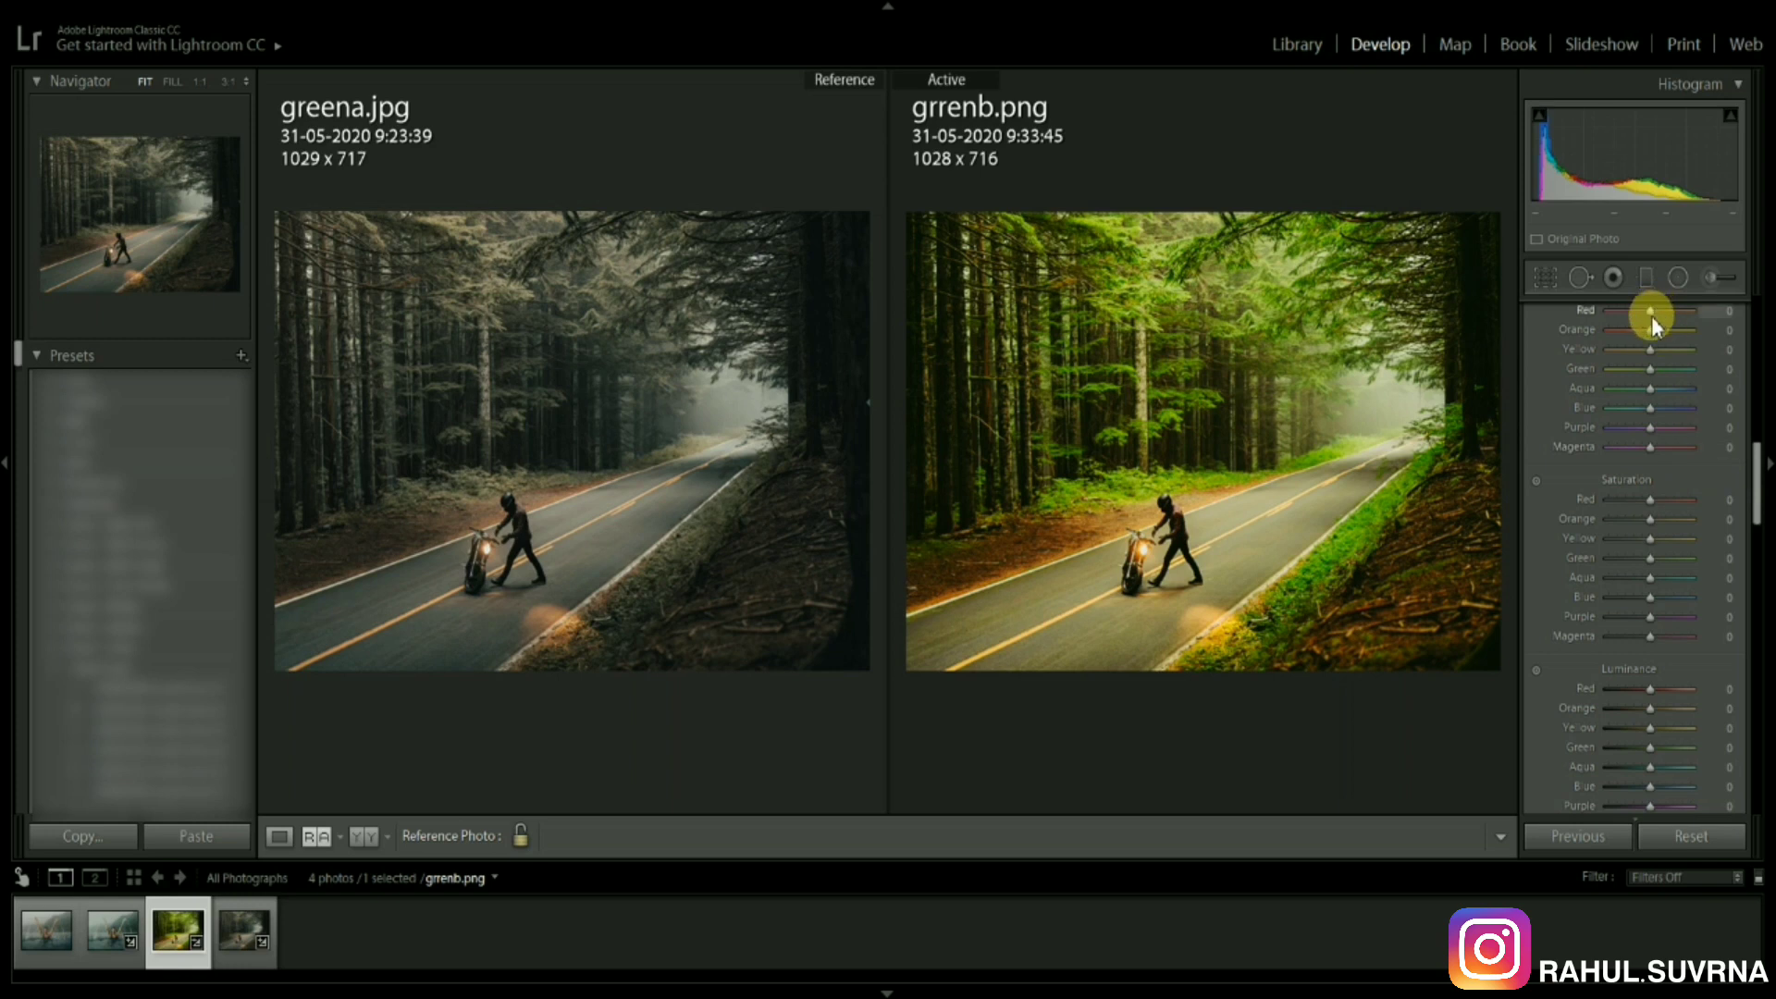
pyautogui.moveTo(1651, 313); pyautogui.dragTo(1657, 314)
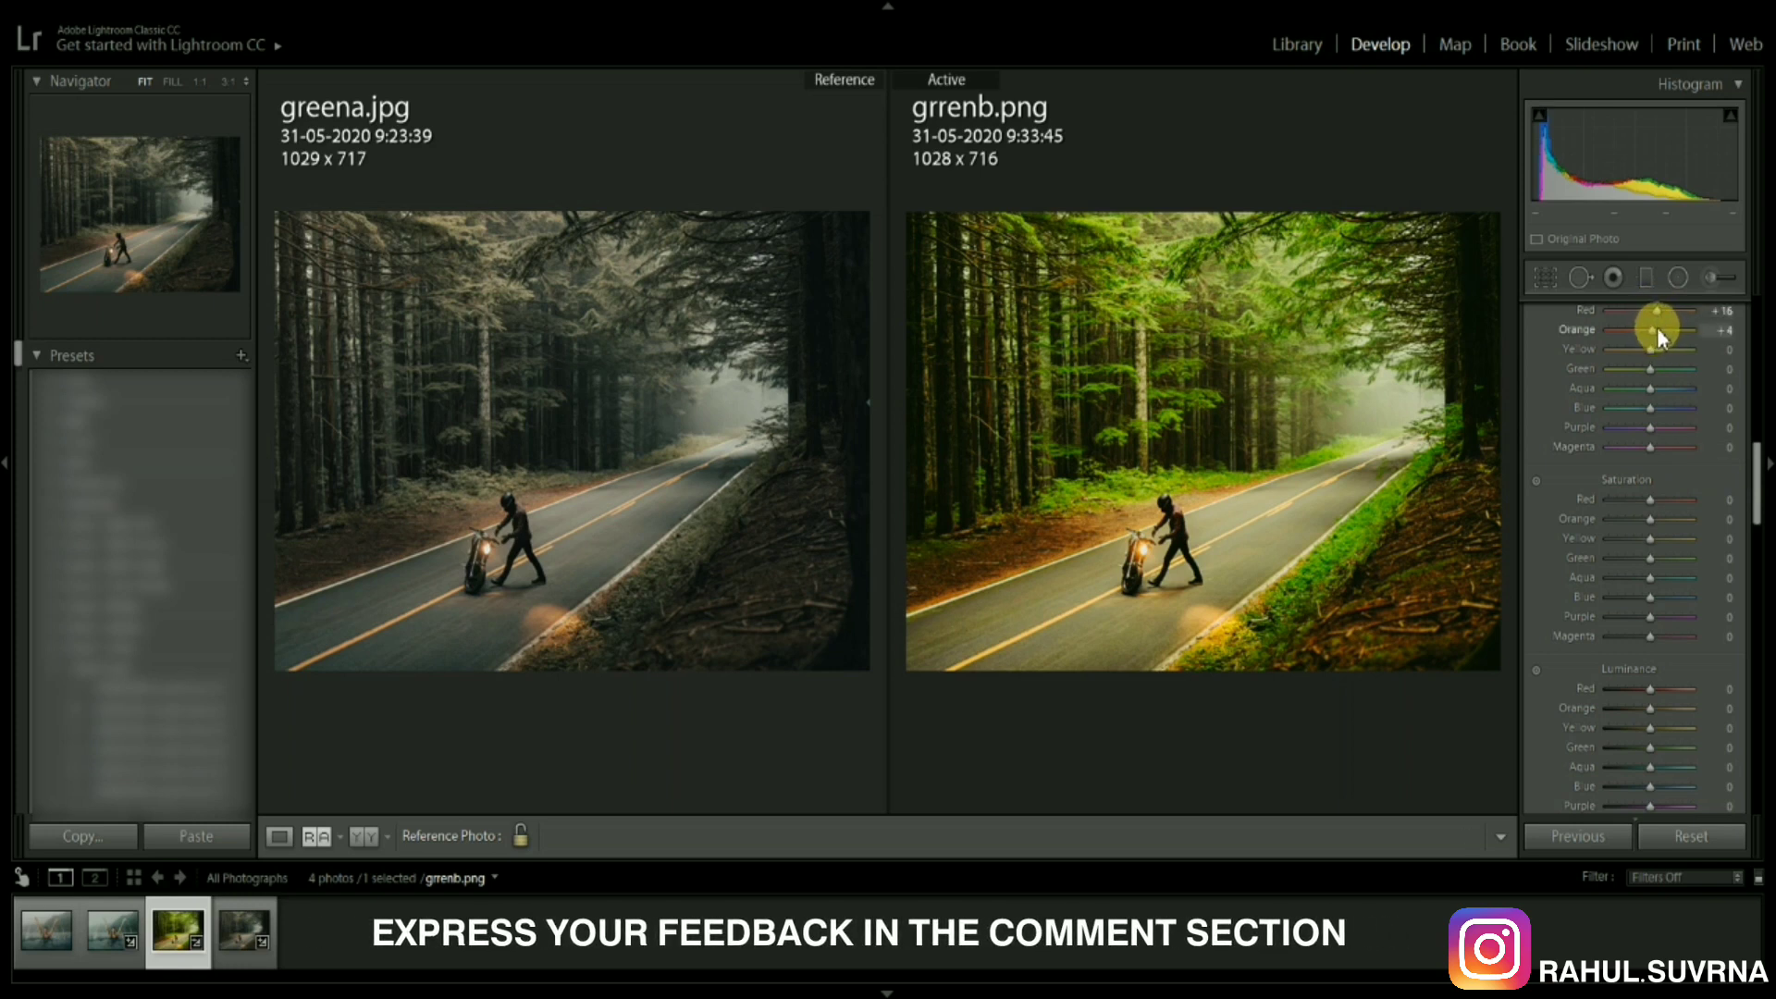
pyautogui.moveTo(1651, 350); pyautogui.dragTo(1645, 351)
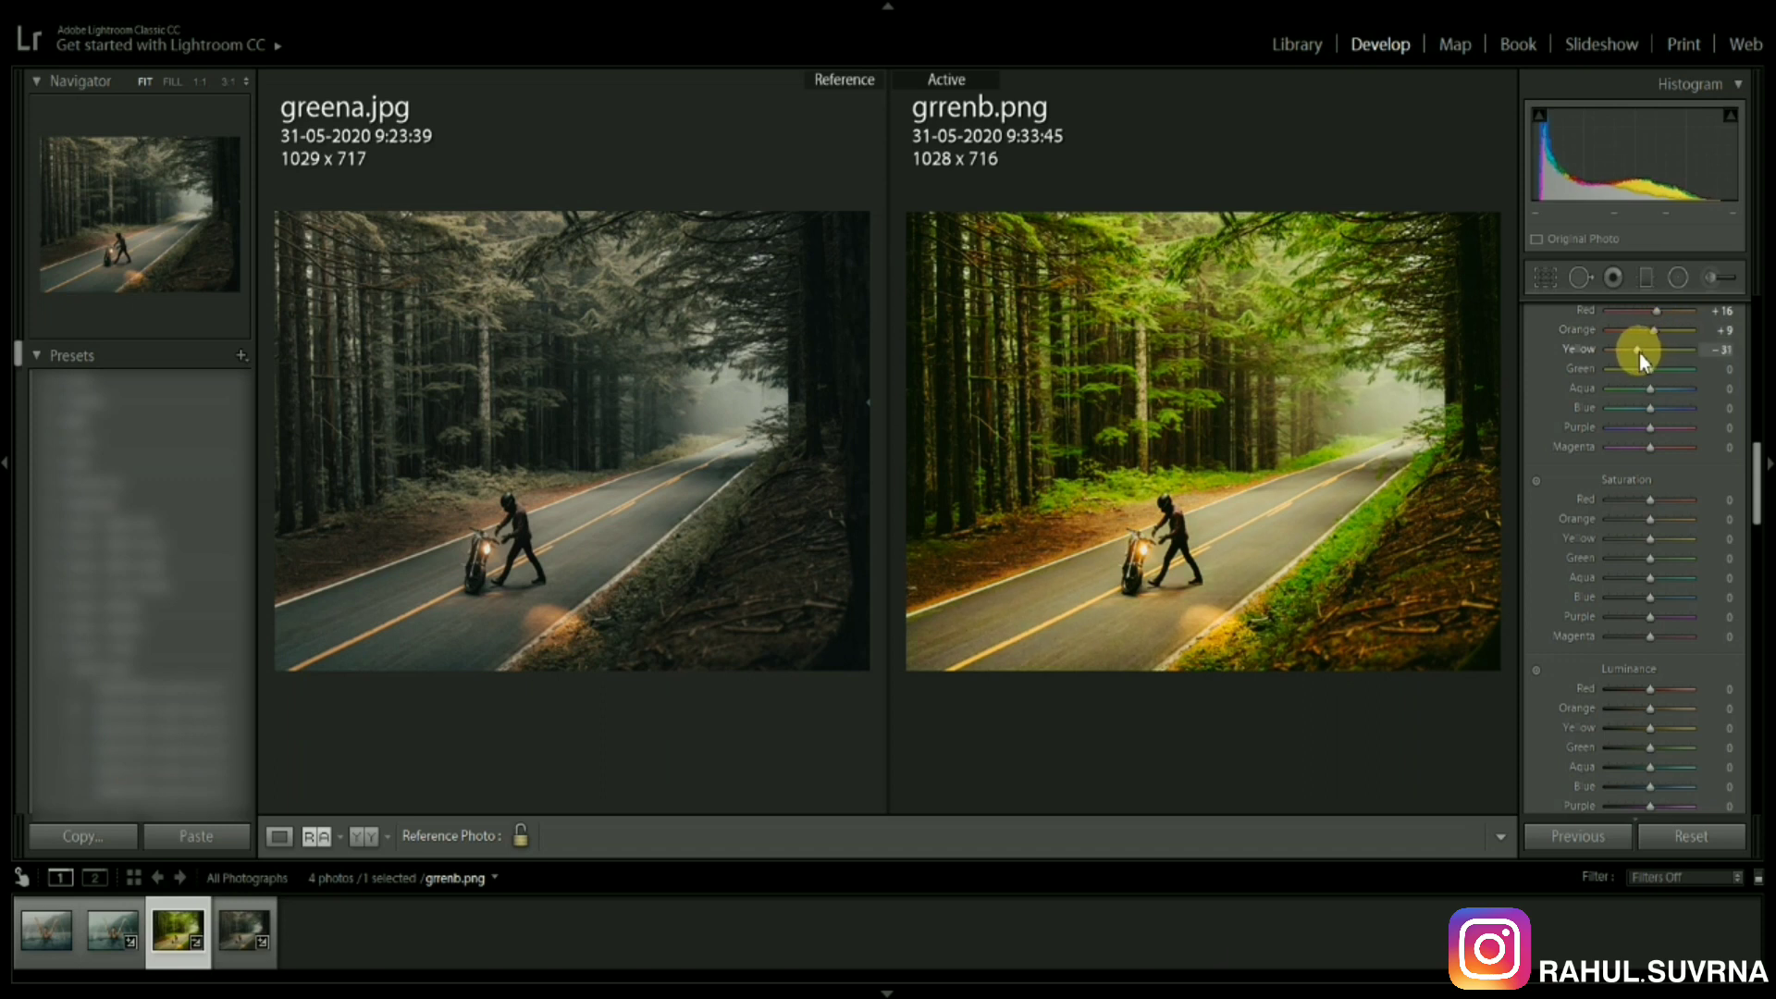
pyautogui.moveTo(1640, 352); pyautogui.dragTo(1631, 369)
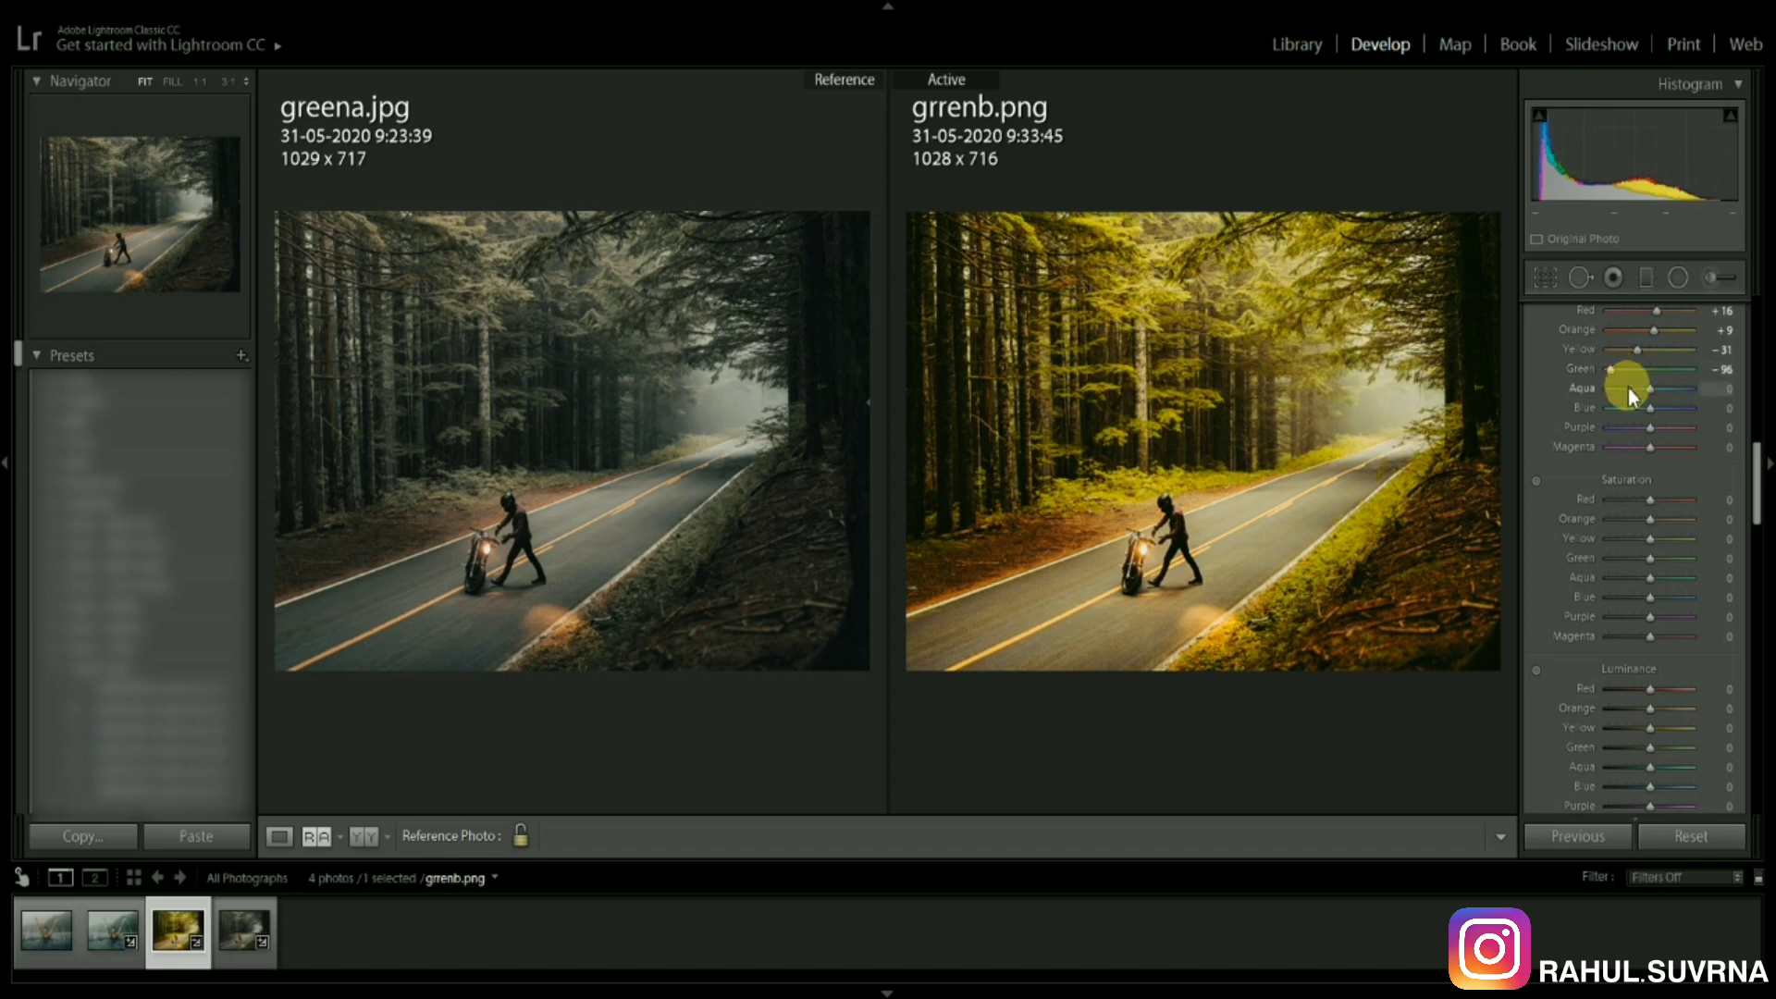
pyautogui.moveTo(1640, 388); pyautogui.dragTo(1620, 394)
pyautogui.moveTo(1650, 408); pyautogui.dragTo(1630, 404)
pyautogui.moveTo(1636, 405); pyautogui.dragTo(1661, 448)
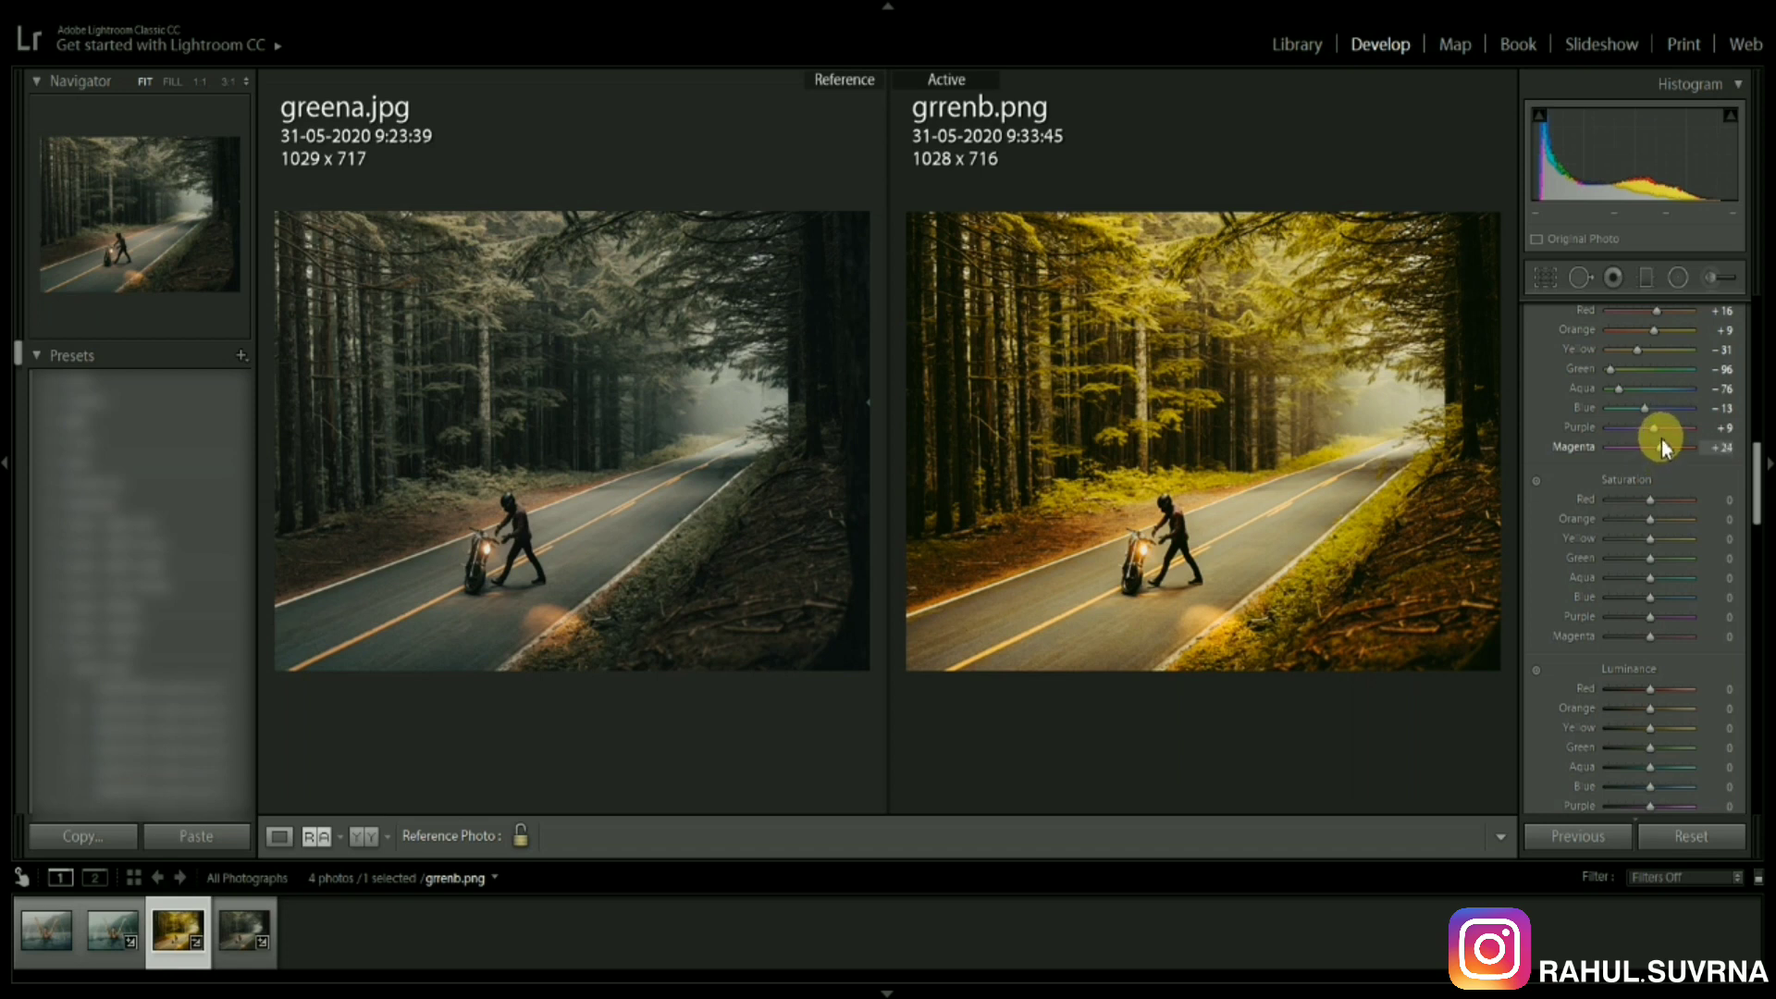
pyautogui.moveTo(1663, 446)
pyautogui.mouseDown()
pyautogui.moveTo(1670, 481)
pyautogui.moveTo(1621, 497)
pyautogui.mouseUp()
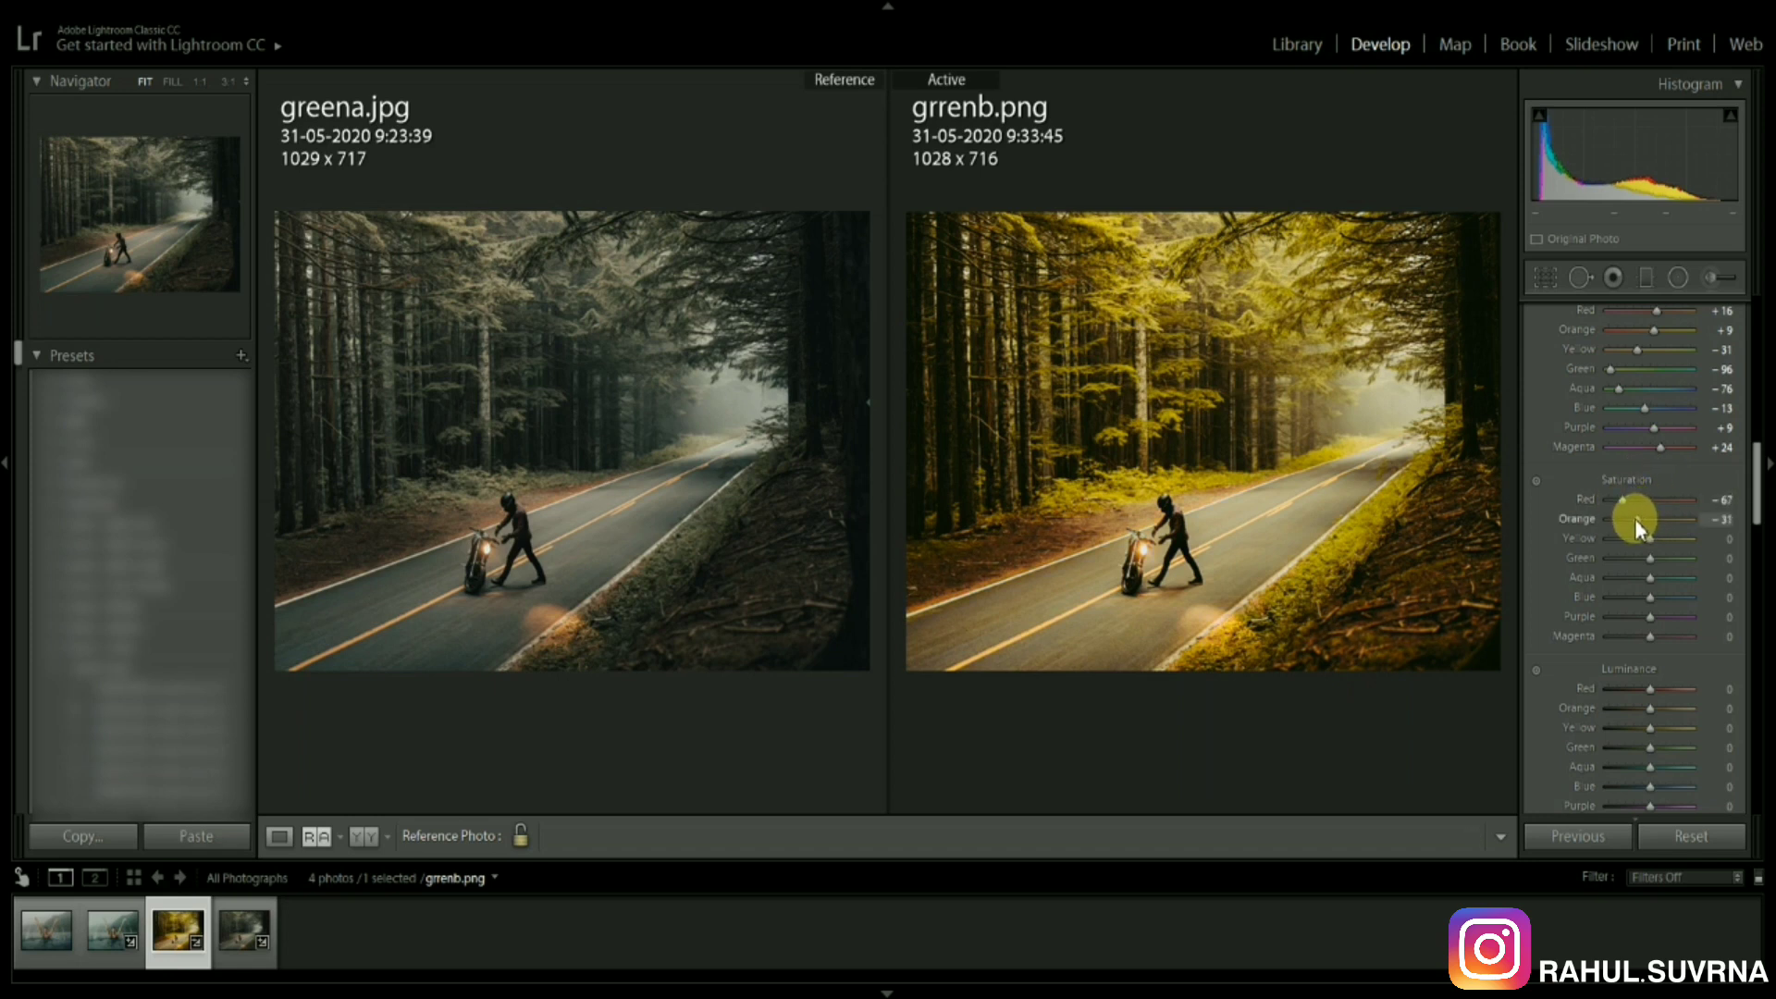
# Step: Lower HSL Saturation to Yellow -44, Aqua -69, Blue -62 and Magenta -20
pyautogui.moveTo(1648, 540); pyautogui.dragTo(1620, 567)
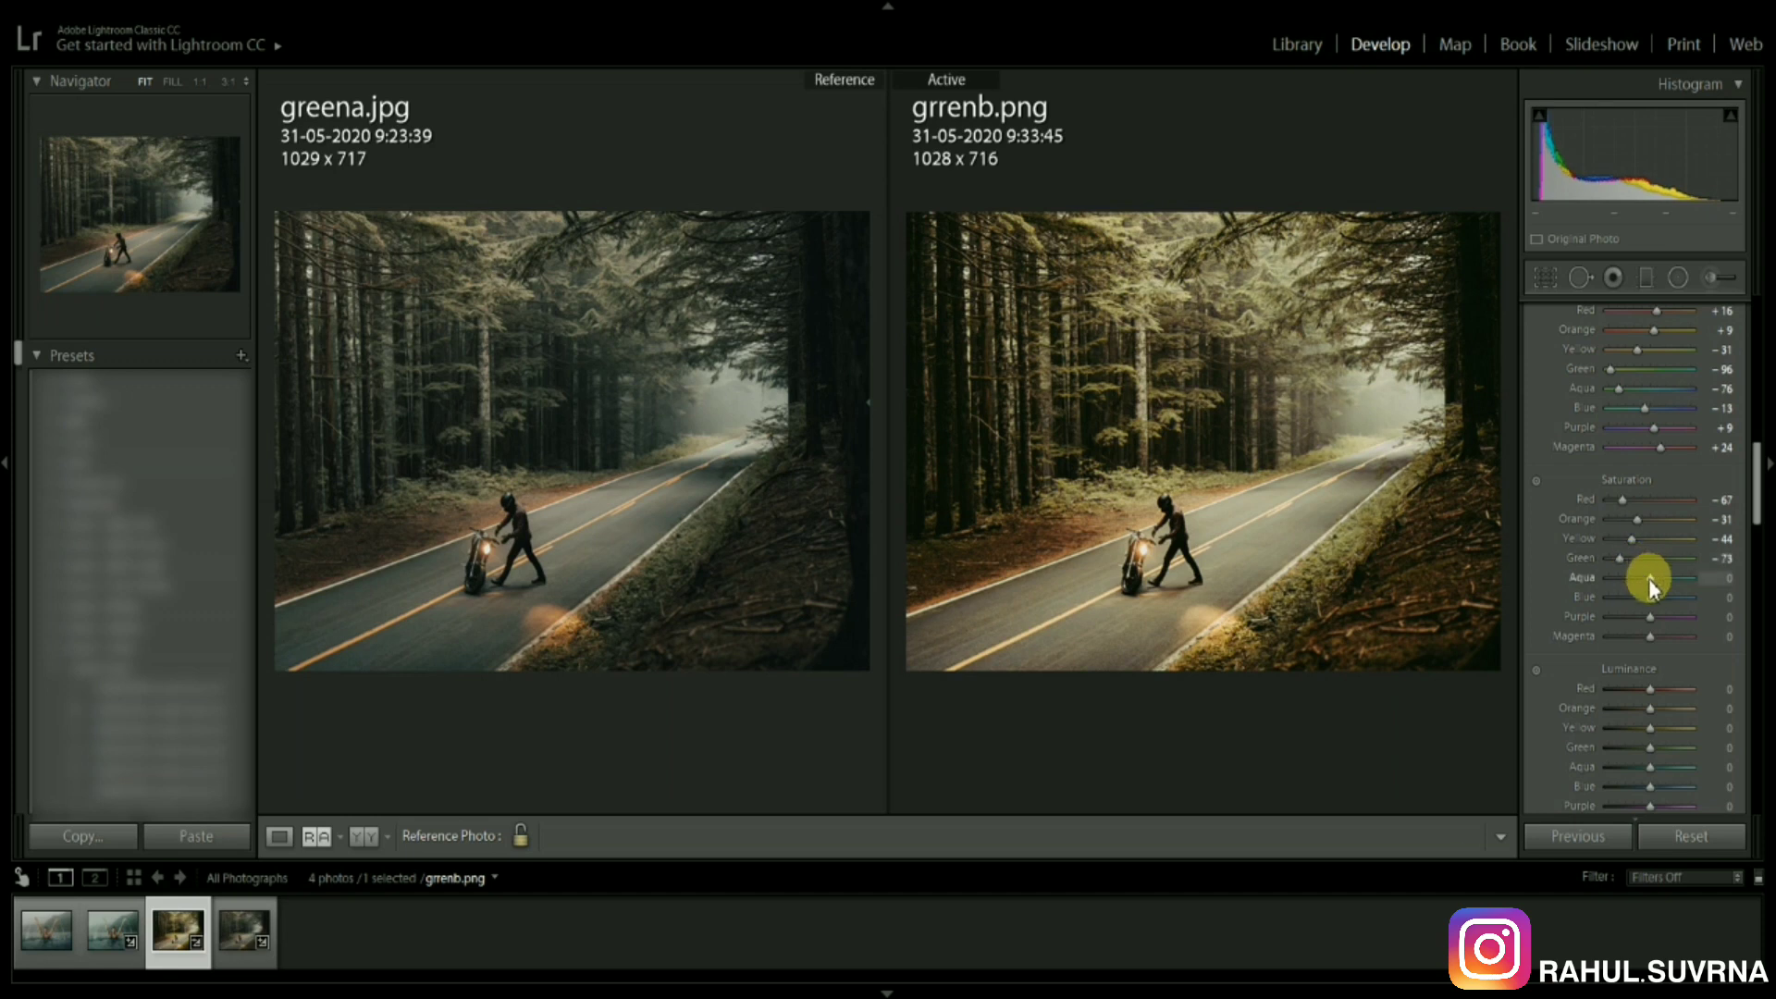
pyautogui.moveTo(1648, 579); pyautogui.dragTo(1622, 580)
pyautogui.moveTo(1648, 595); pyautogui.dragTo(1640, 614)
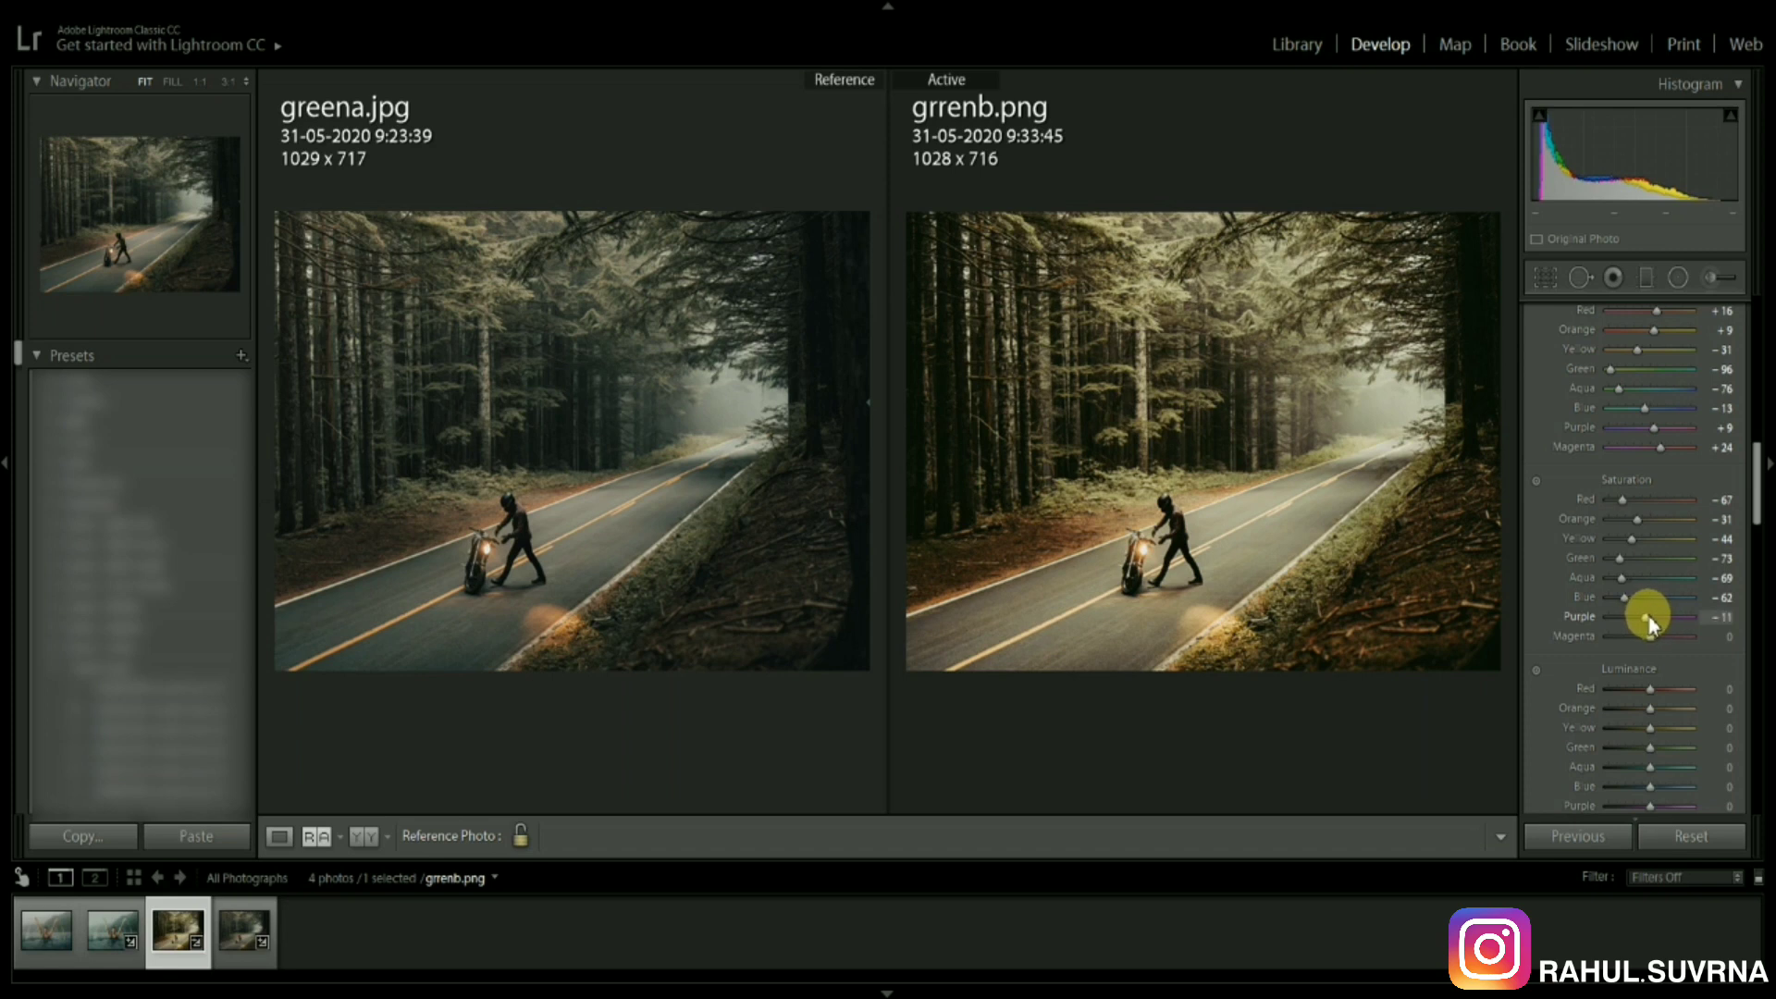
pyautogui.moveTo(1651, 636); pyautogui.dragTo(1644, 638)
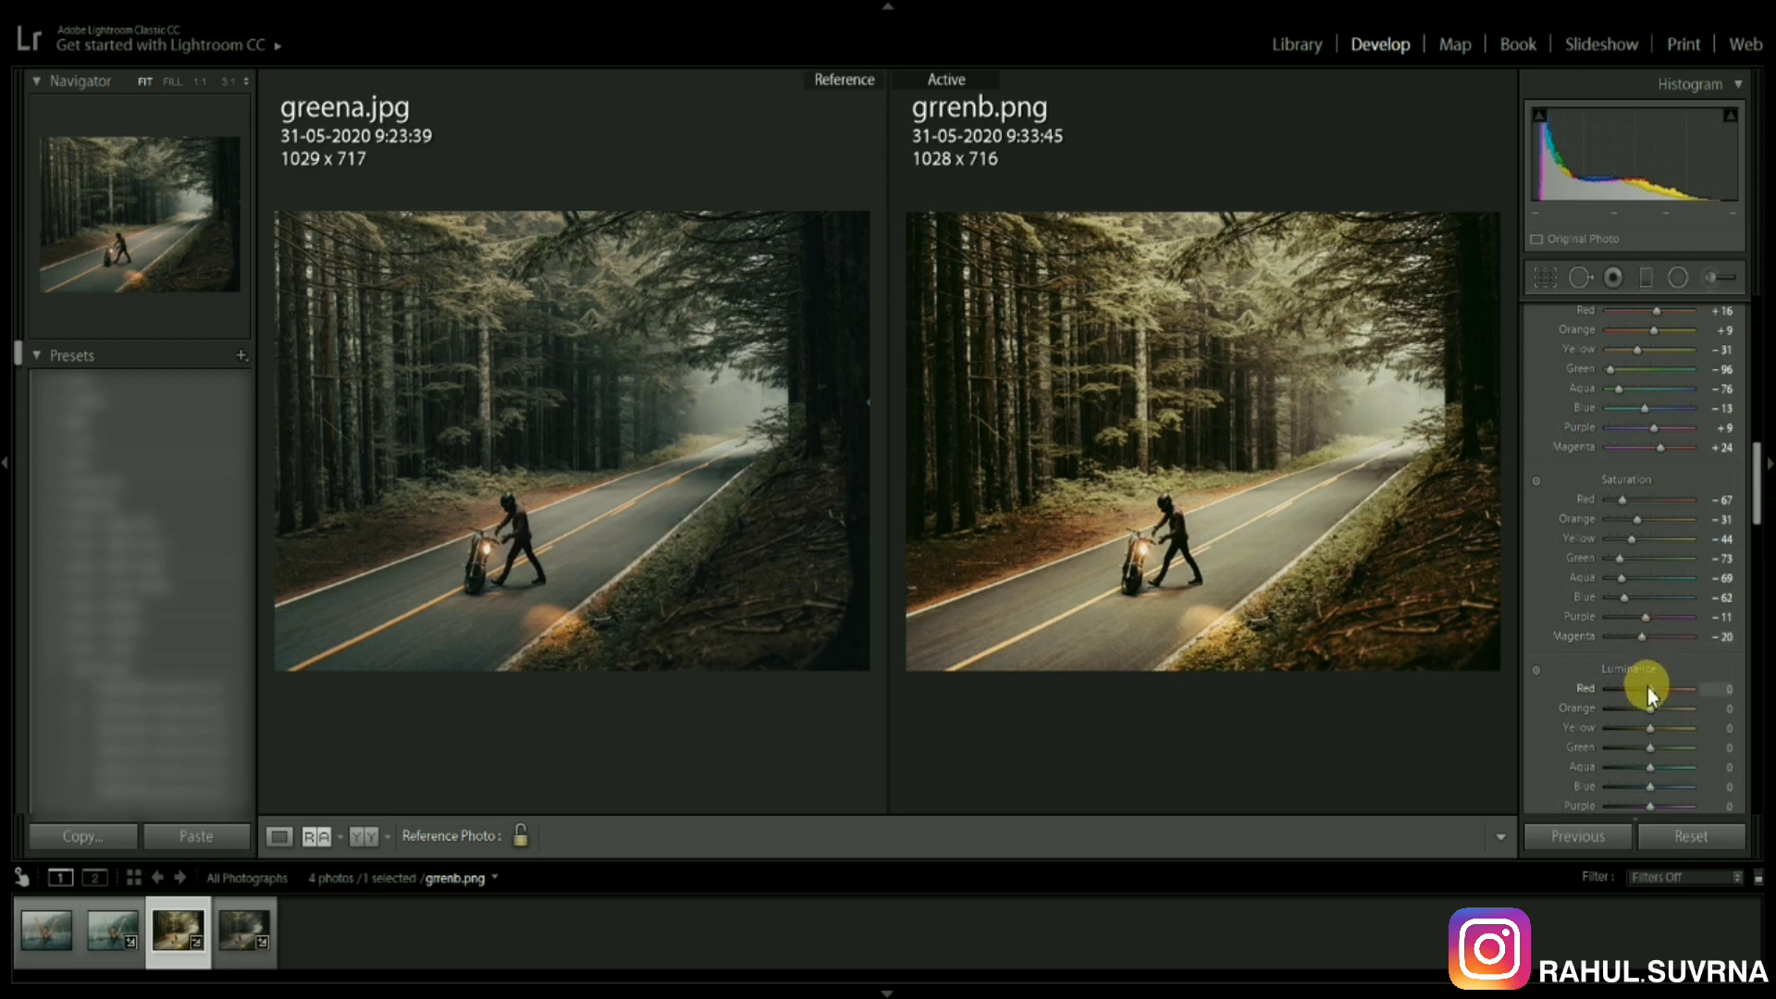
# Step: Set HSL Luminance to Red -20, Orange -11, Yellow -89, Green +13, Blue -22
pyautogui.moveTo(1645, 686); pyautogui.dragTo(1637, 686)
pyautogui.moveTo(1646, 715); pyautogui.dragTo(1644, 715)
pyautogui.moveTo(1652, 729); pyautogui.dragTo(1619, 738)
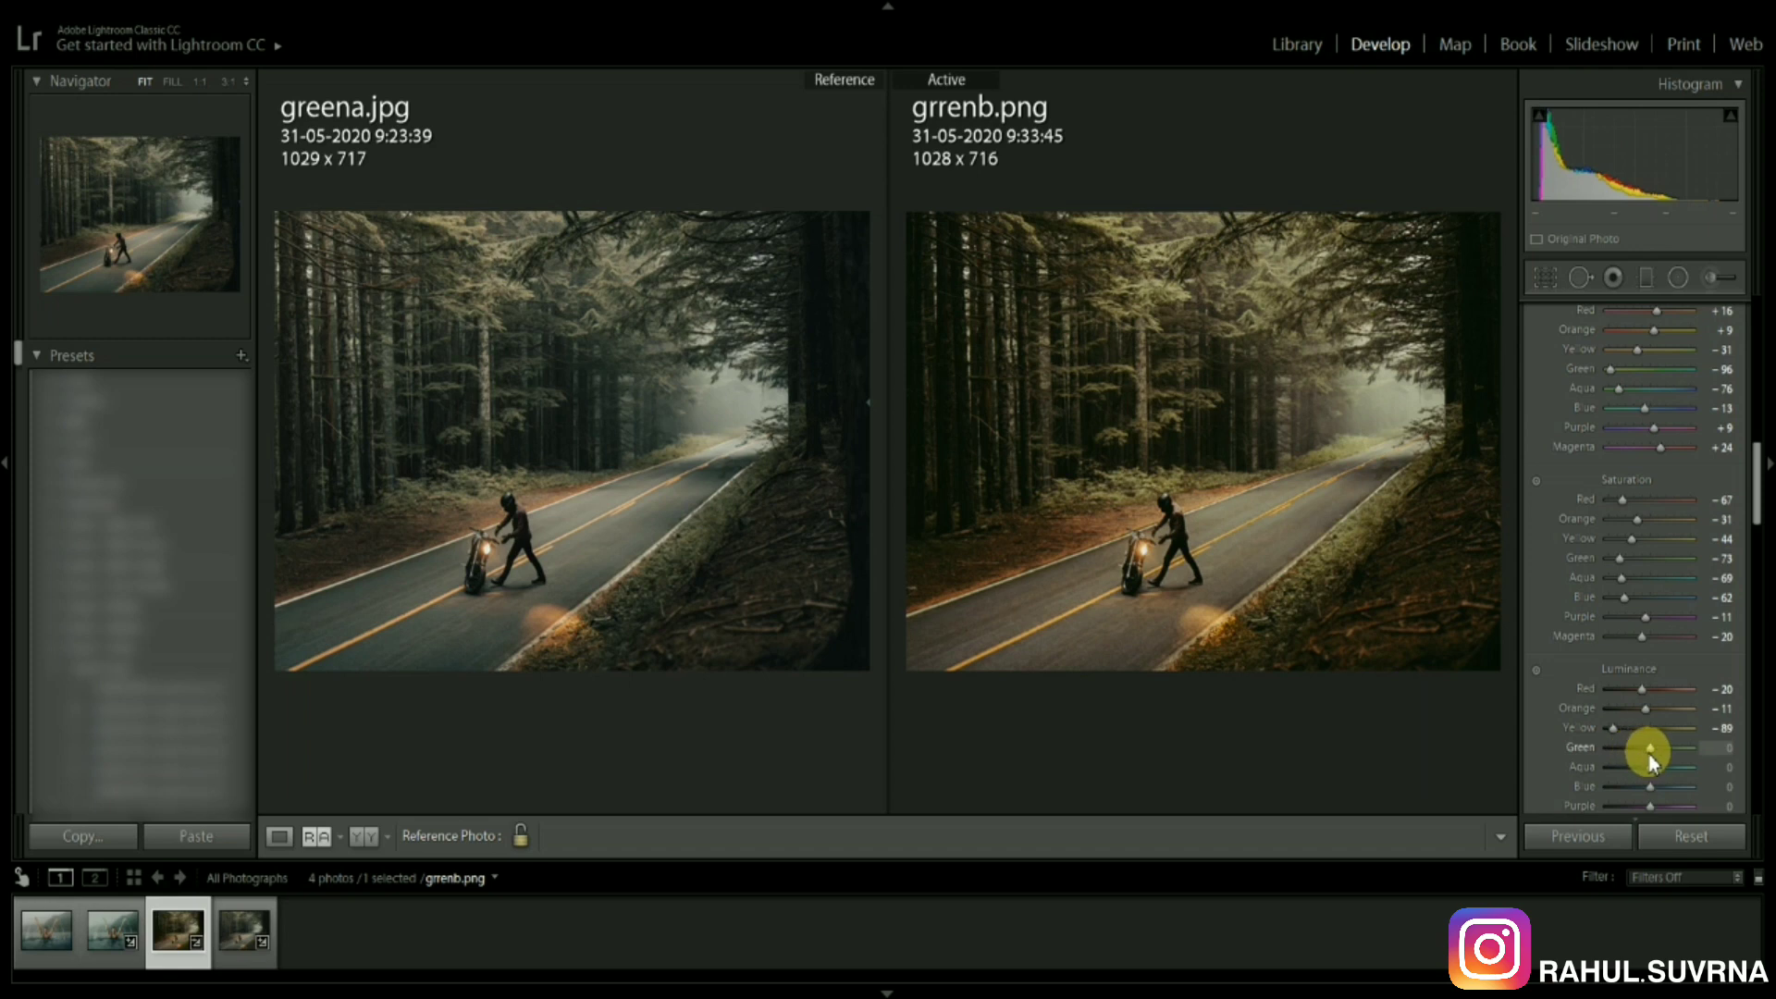
pyautogui.moveTo(1651, 751); pyautogui.dragTo(1652, 753)
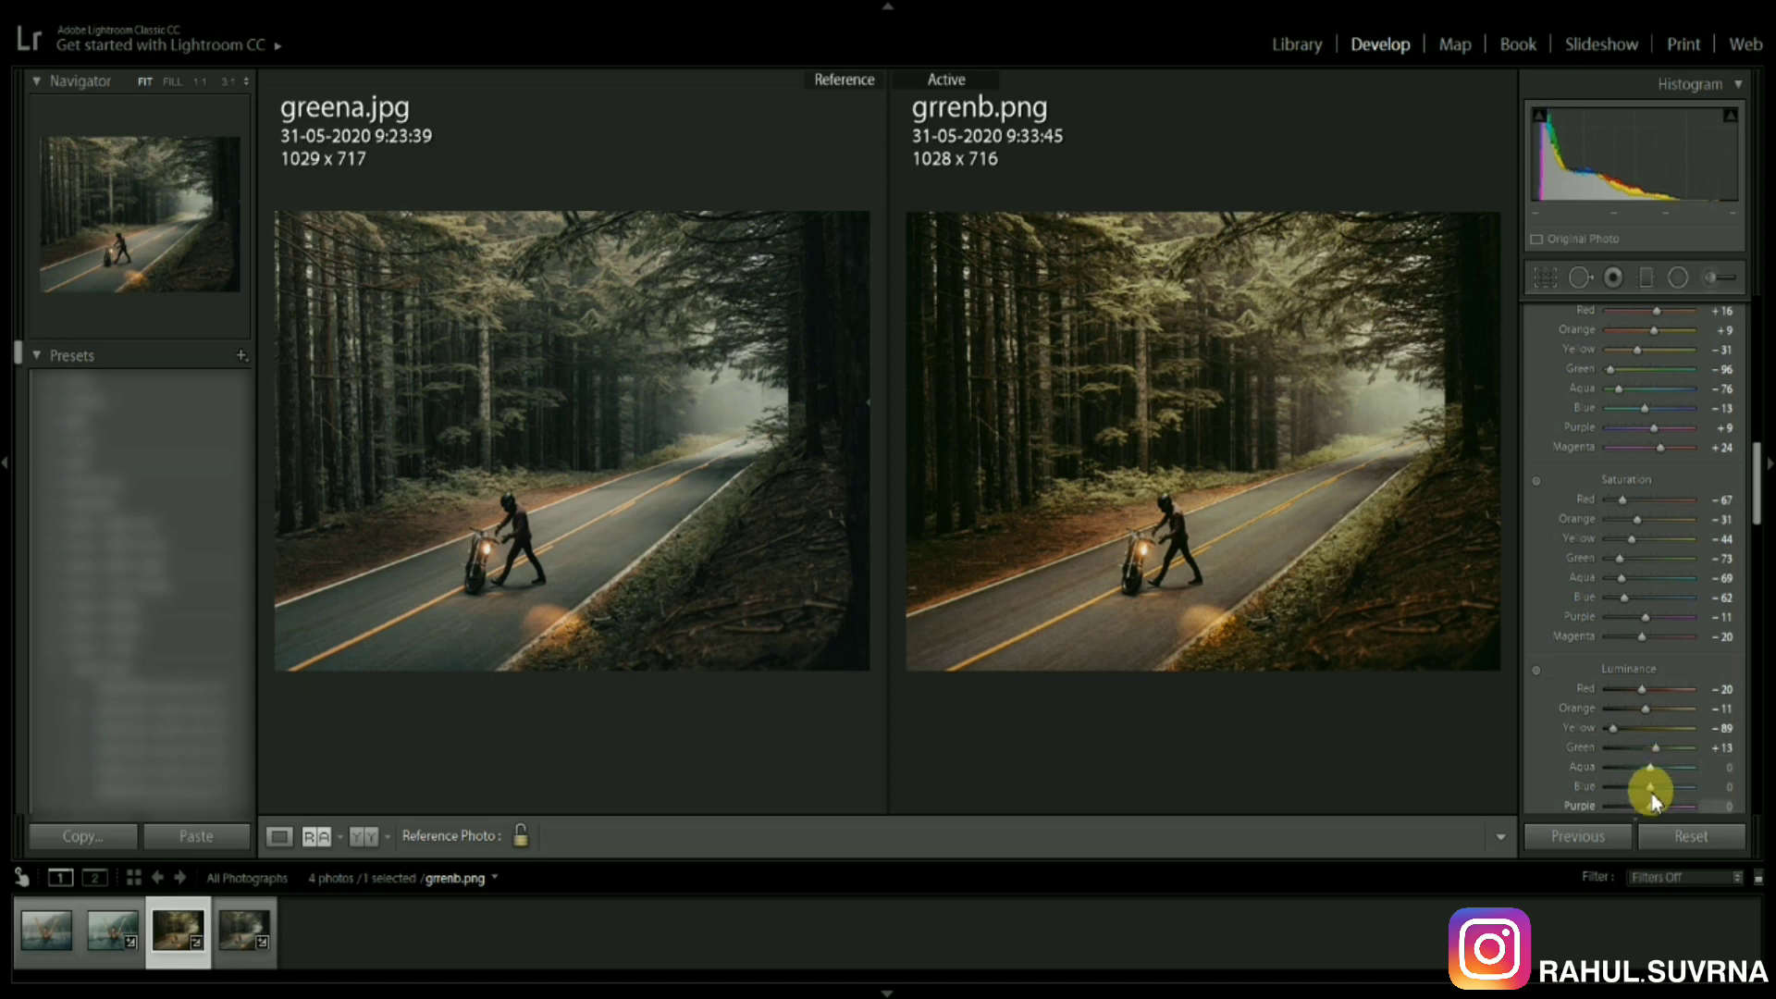
pyautogui.moveTo(1650, 786); pyautogui.dragTo(1643, 784)
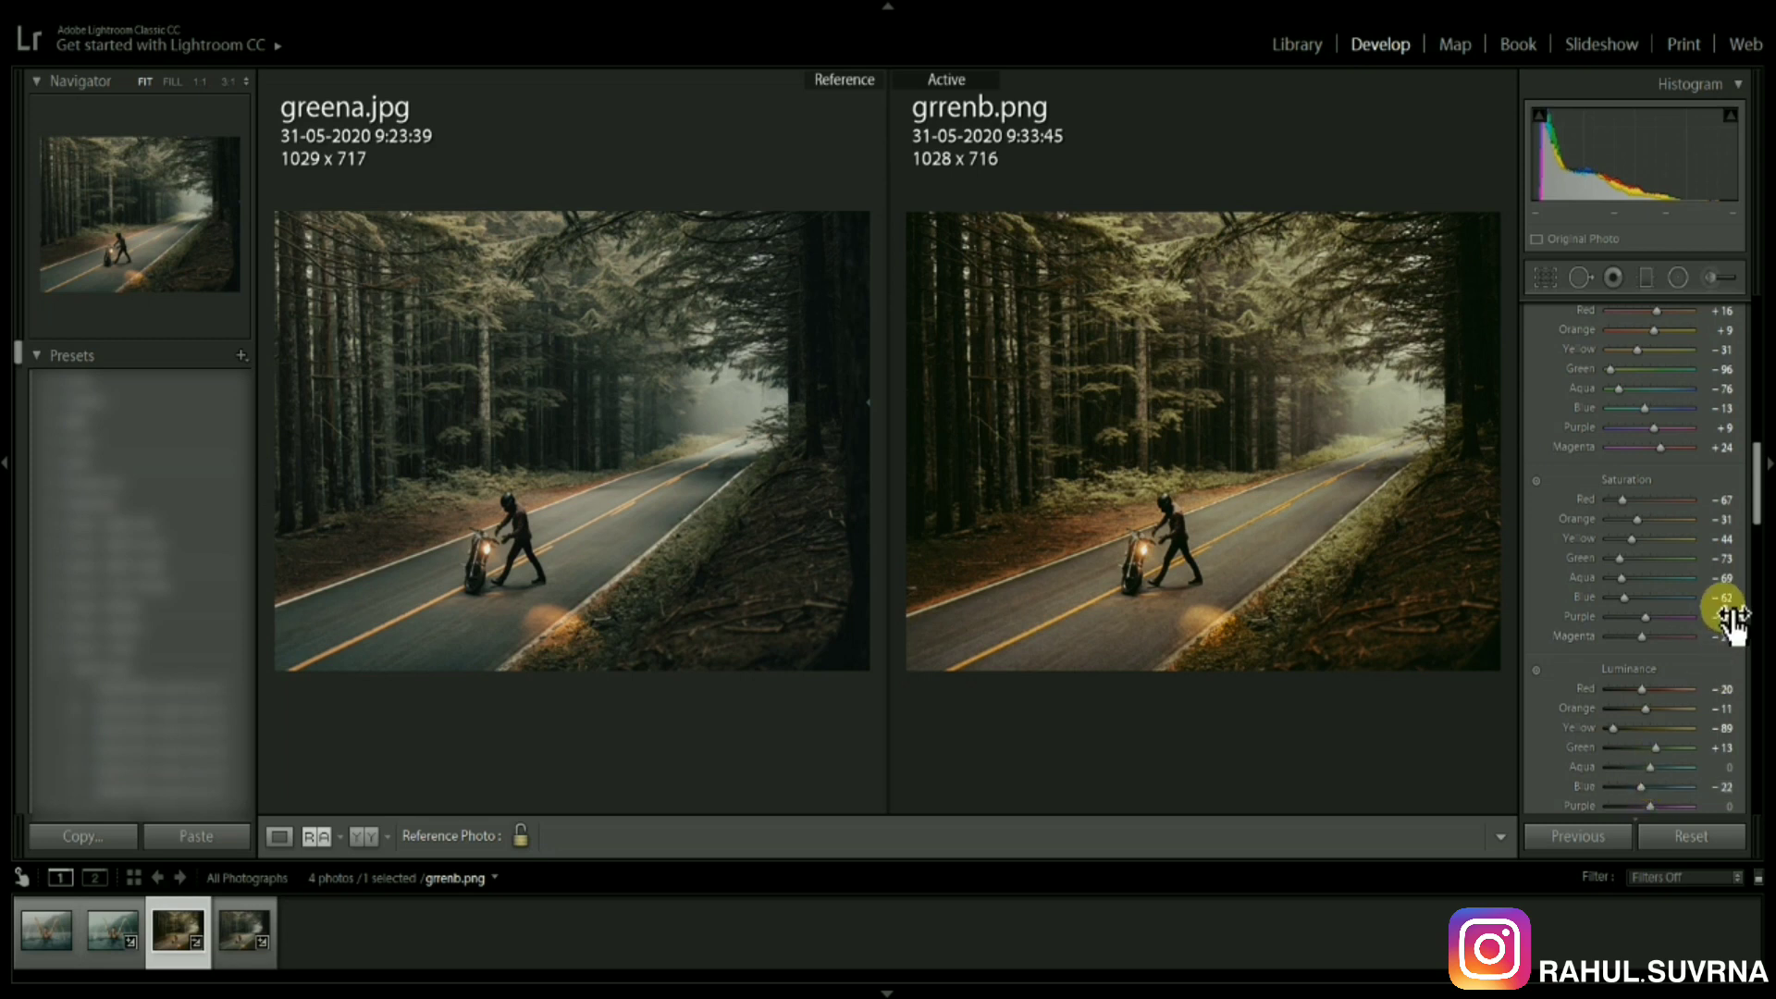
# Step: Tint the Split Toning highlights warm yellow at Hue 58 with Saturation 7
pyautogui.scroll(-2, 1760, 527)
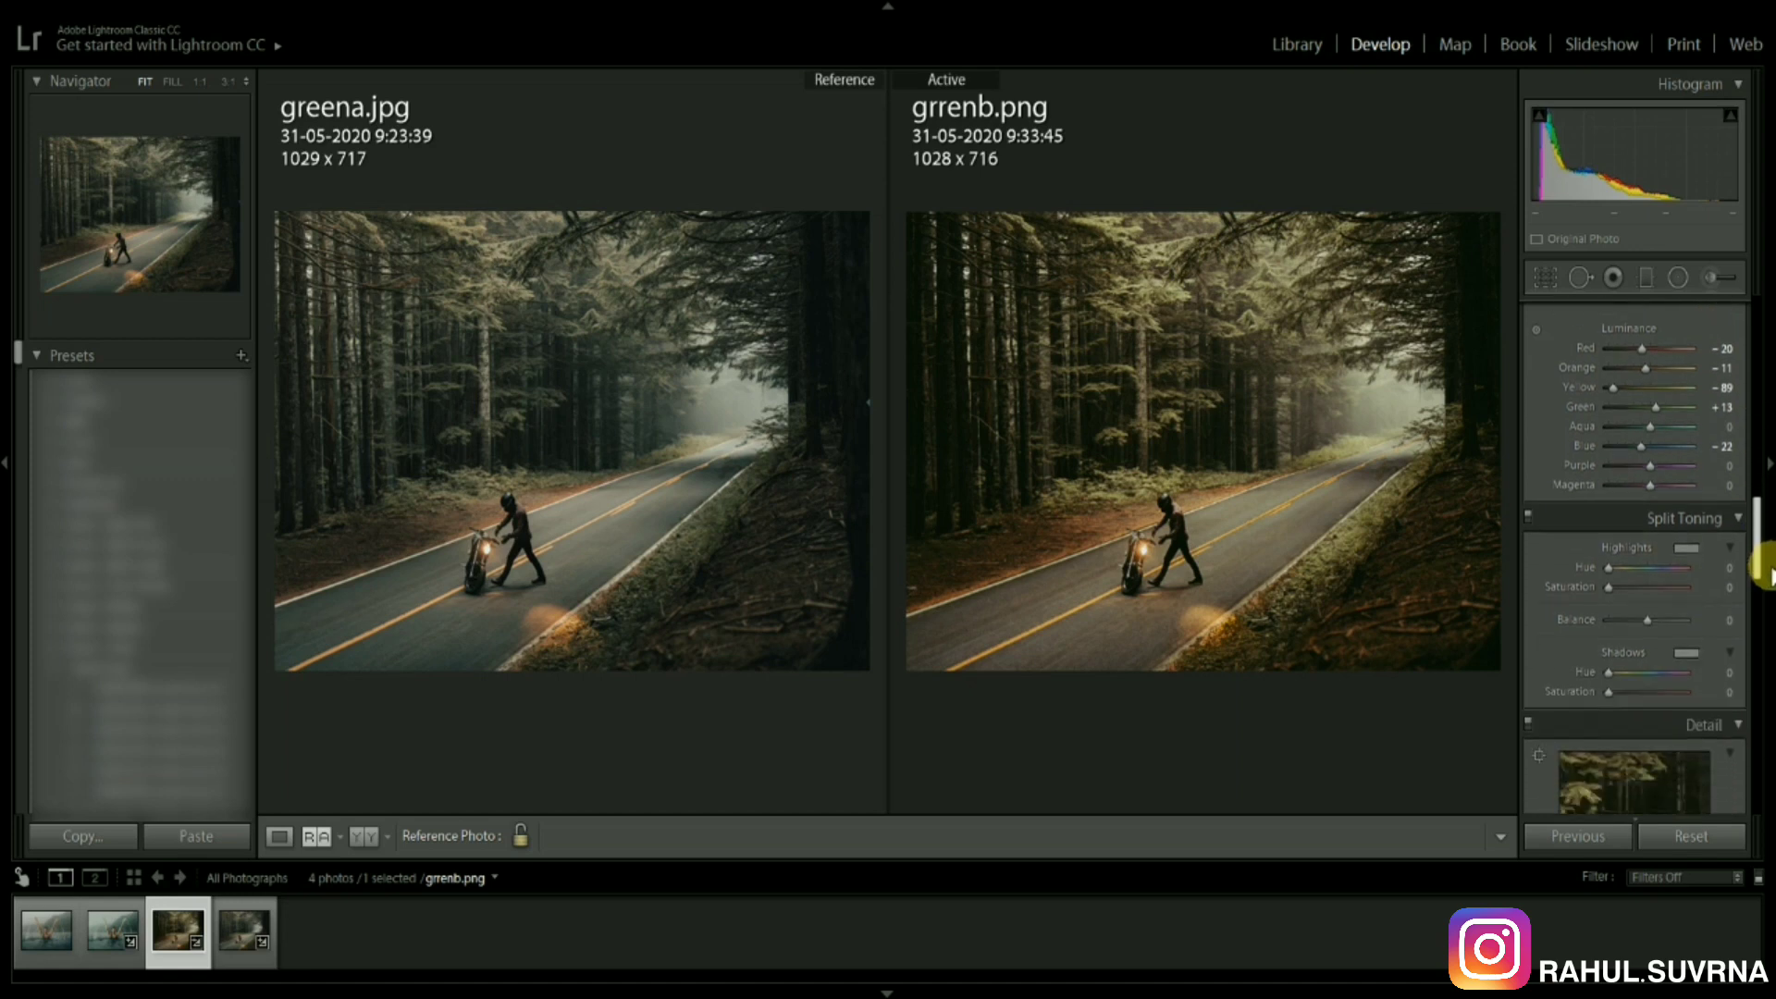
pyautogui.moveTo(1760, 528); pyautogui.dragTo(1757, 587)
pyautogui.moveTo(1685, 493); pyautogui.dragTo(1626, 519)
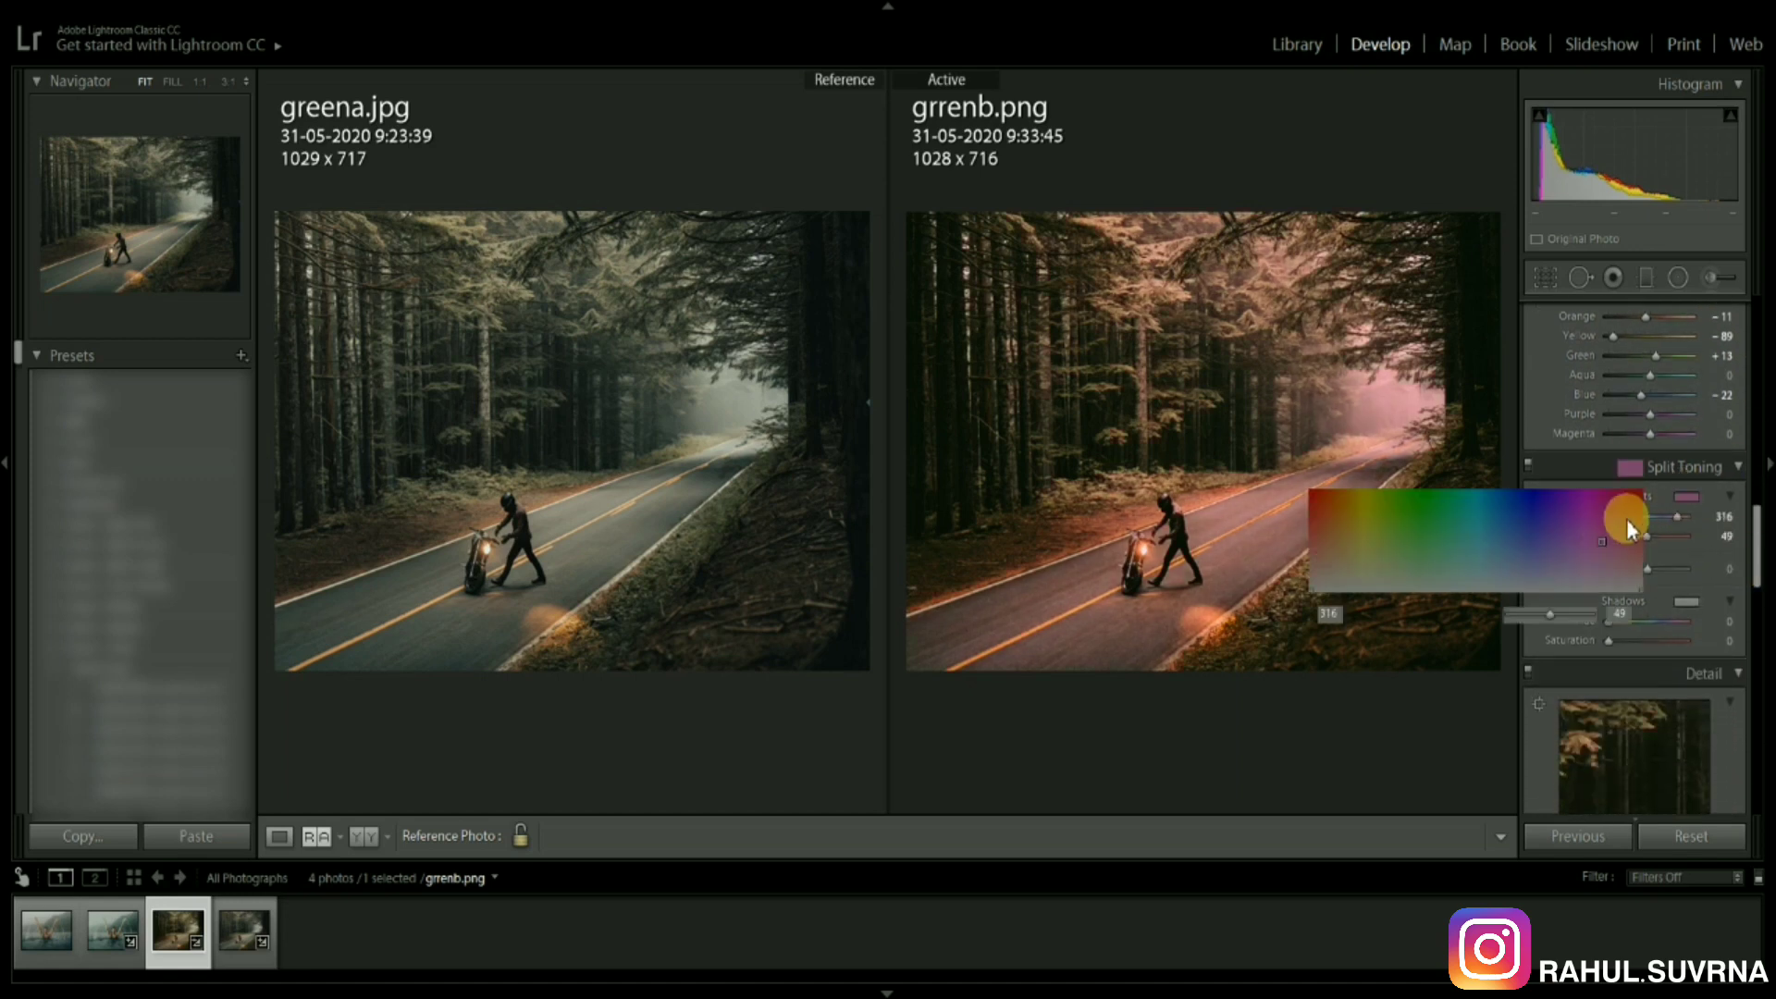
pyautogui.click(1676, 497)
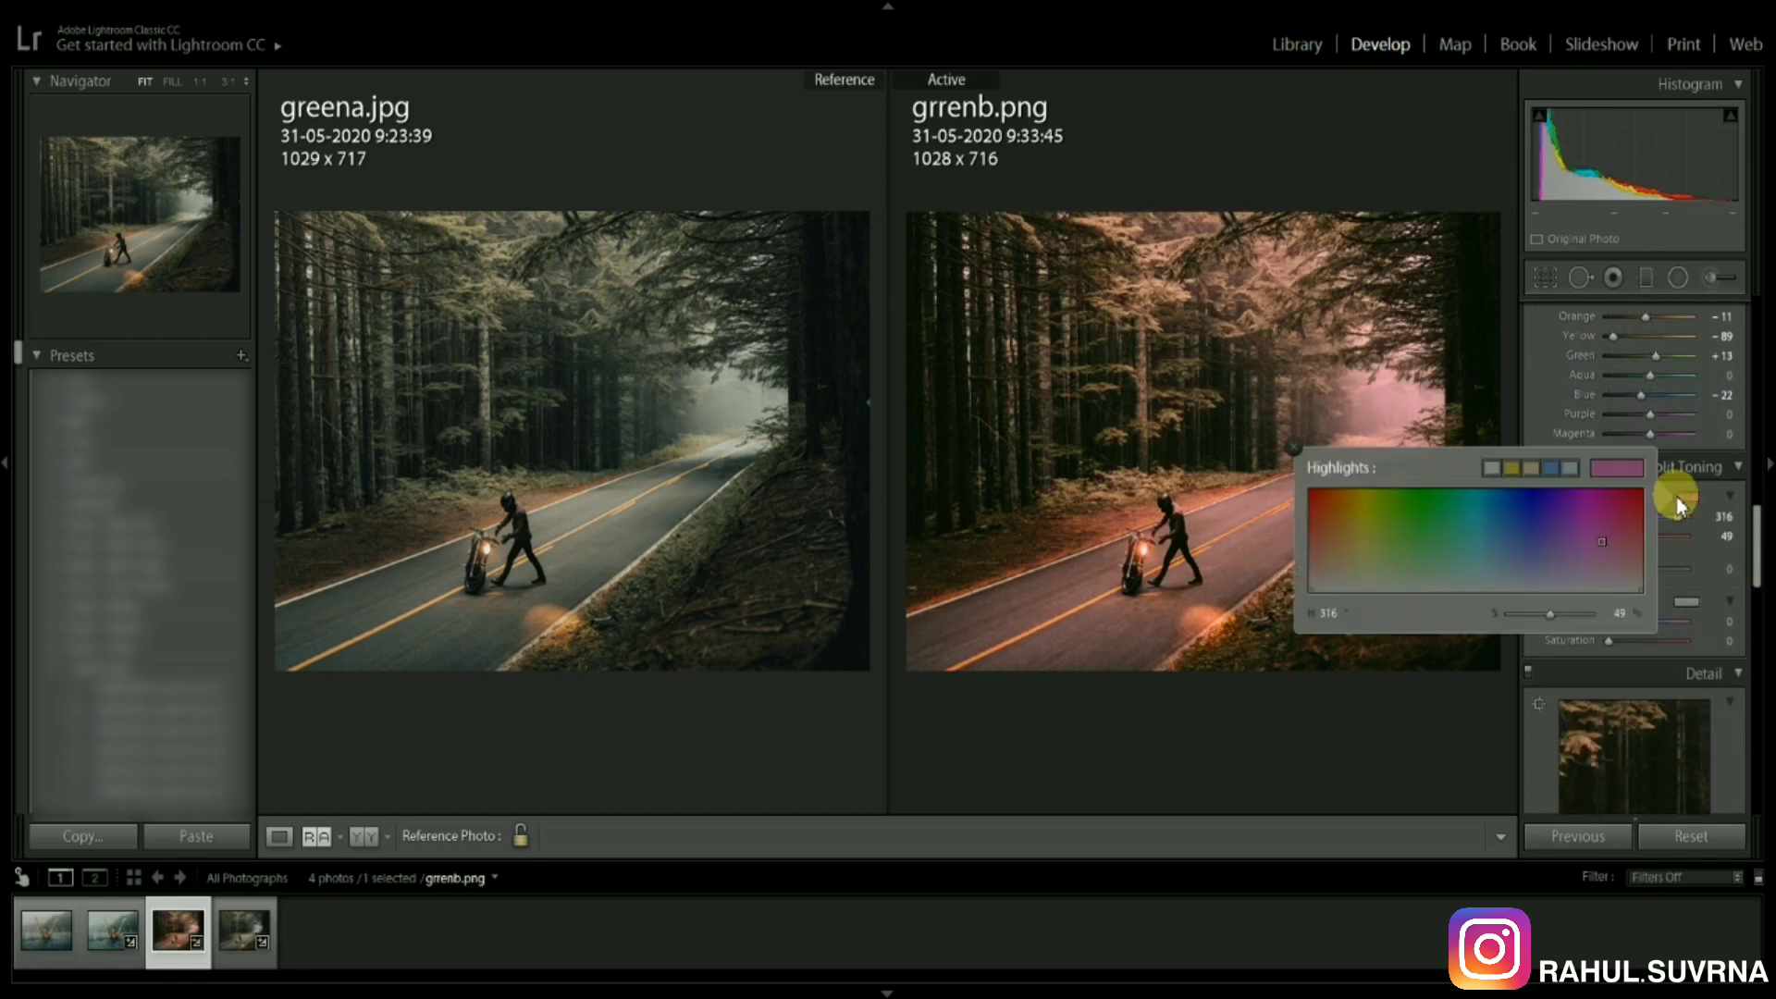
pyautogui.click(1359, 556)
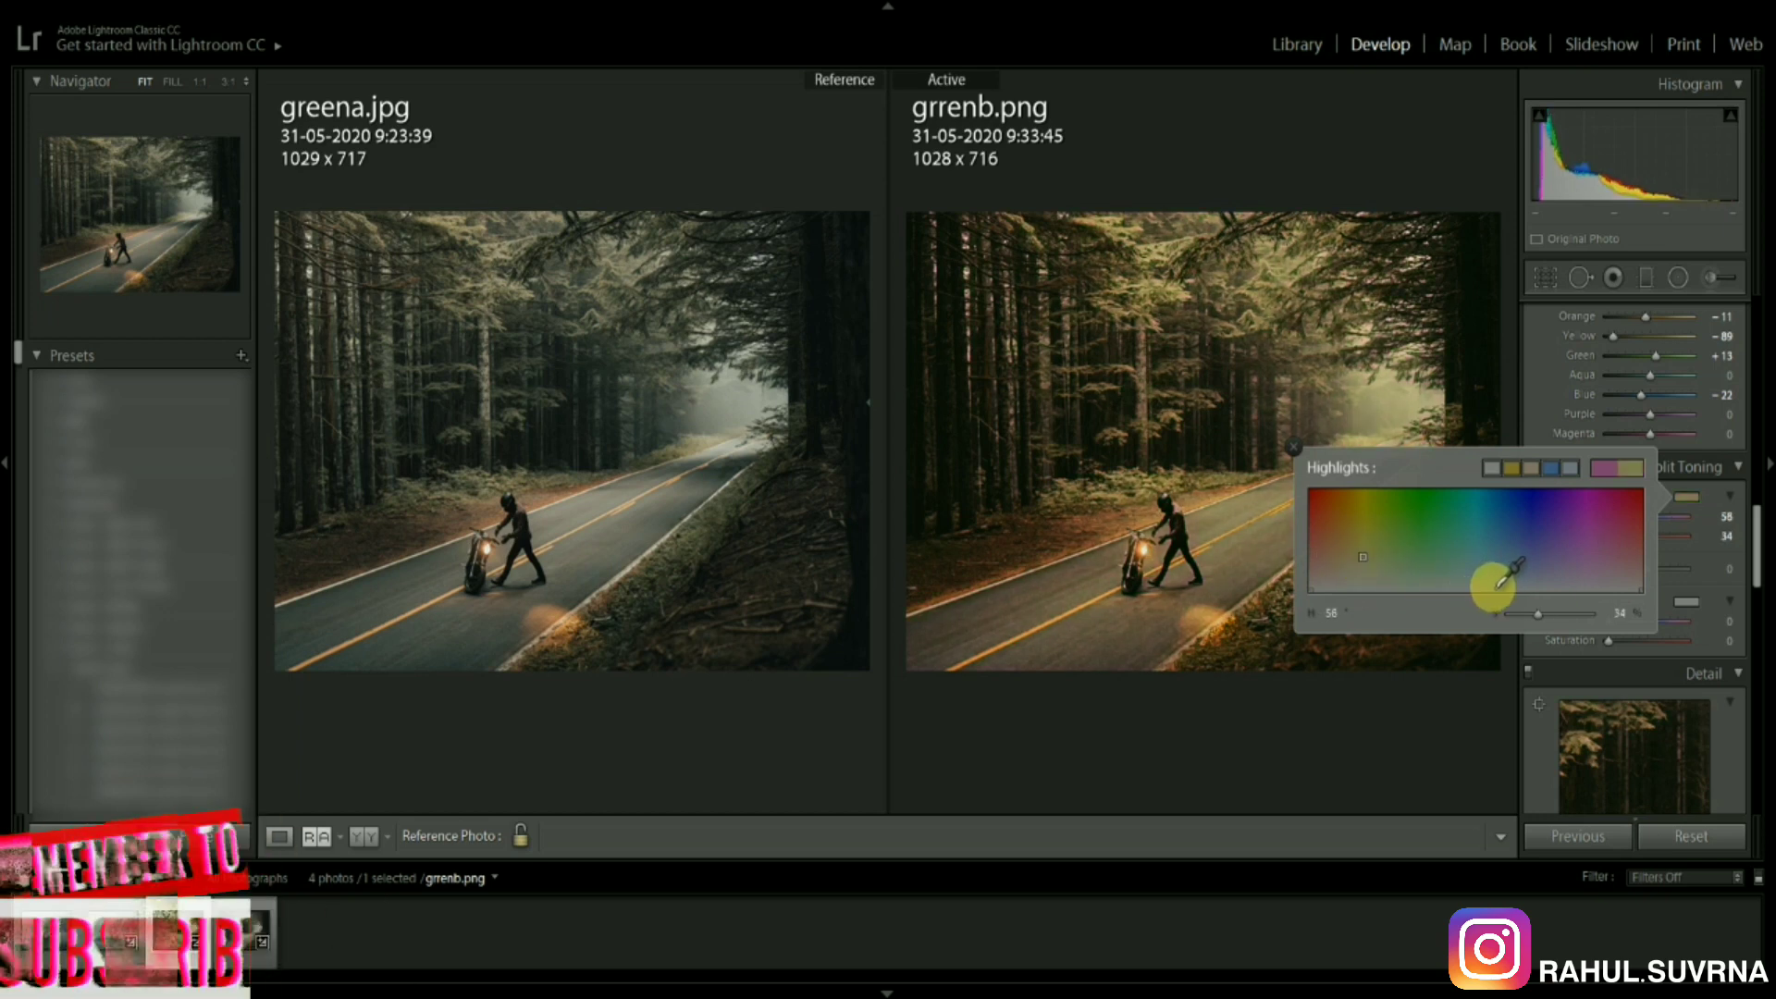
pyautogui.moveTo(1527, 612); pyautogui.dragTo(1516, 618)
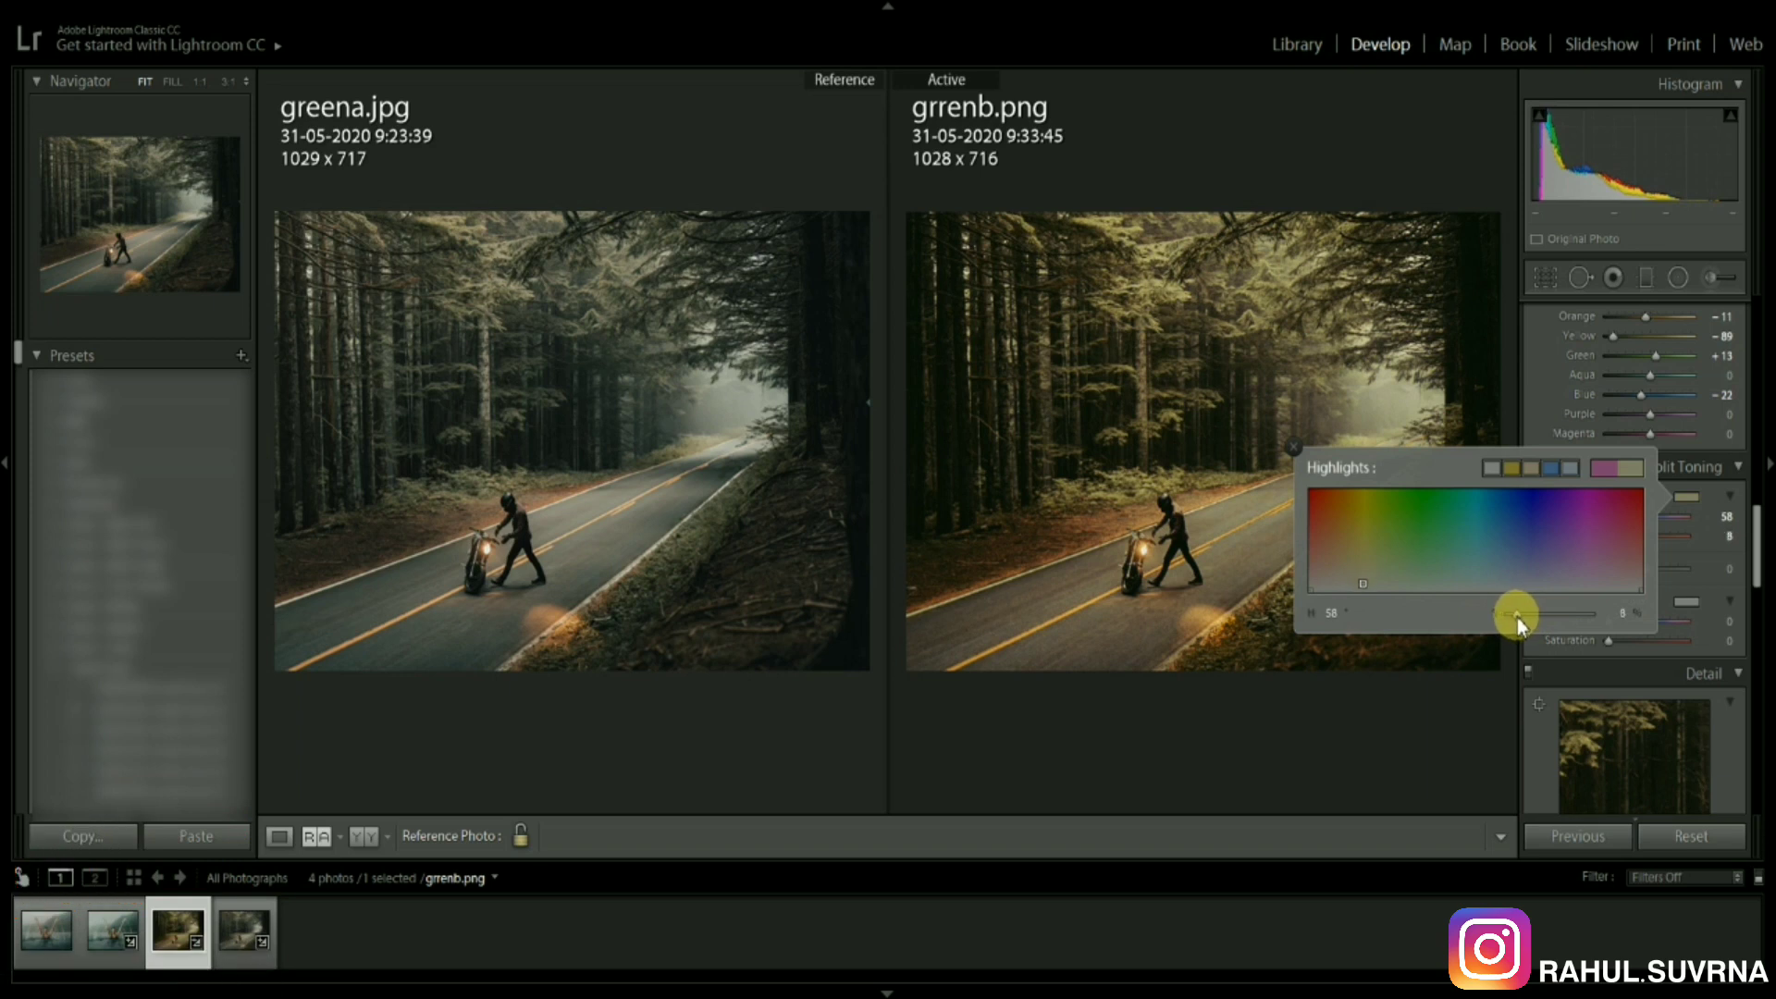
pyautogui.click(1293, 447)
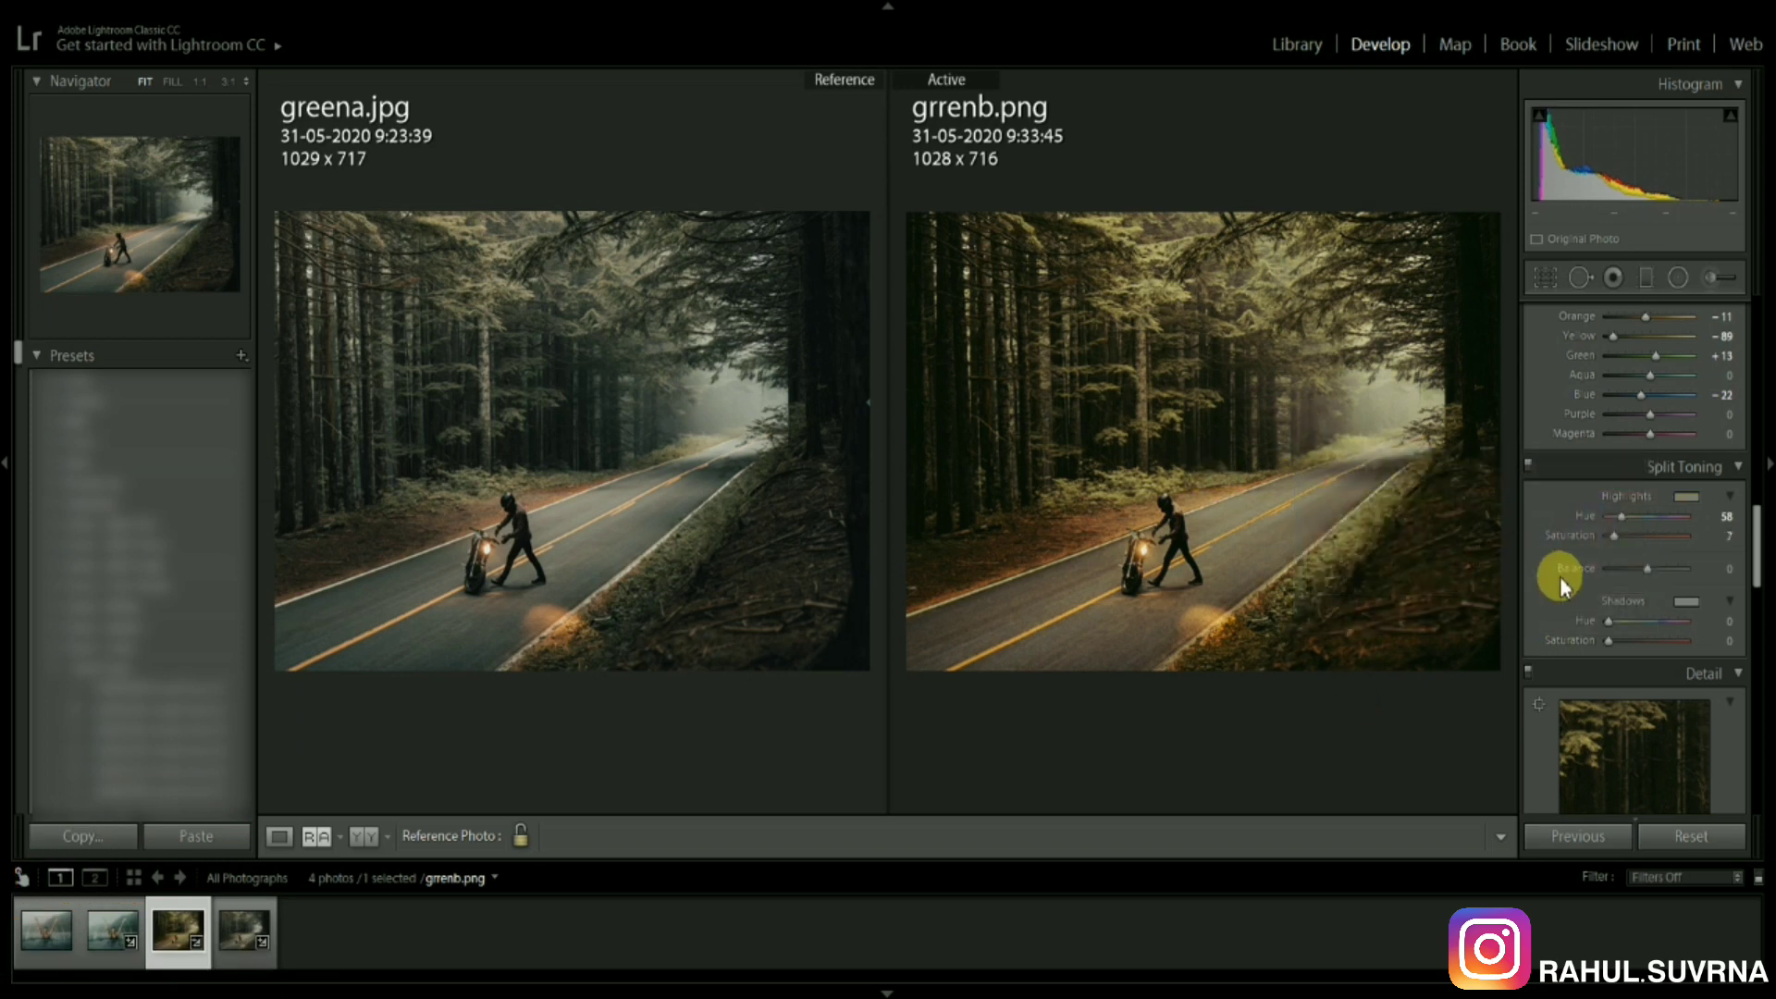
# Step: Tint the shadows a subtle blue at Hue 238 with Saturation 7
pyautogui.click(1685, 601)
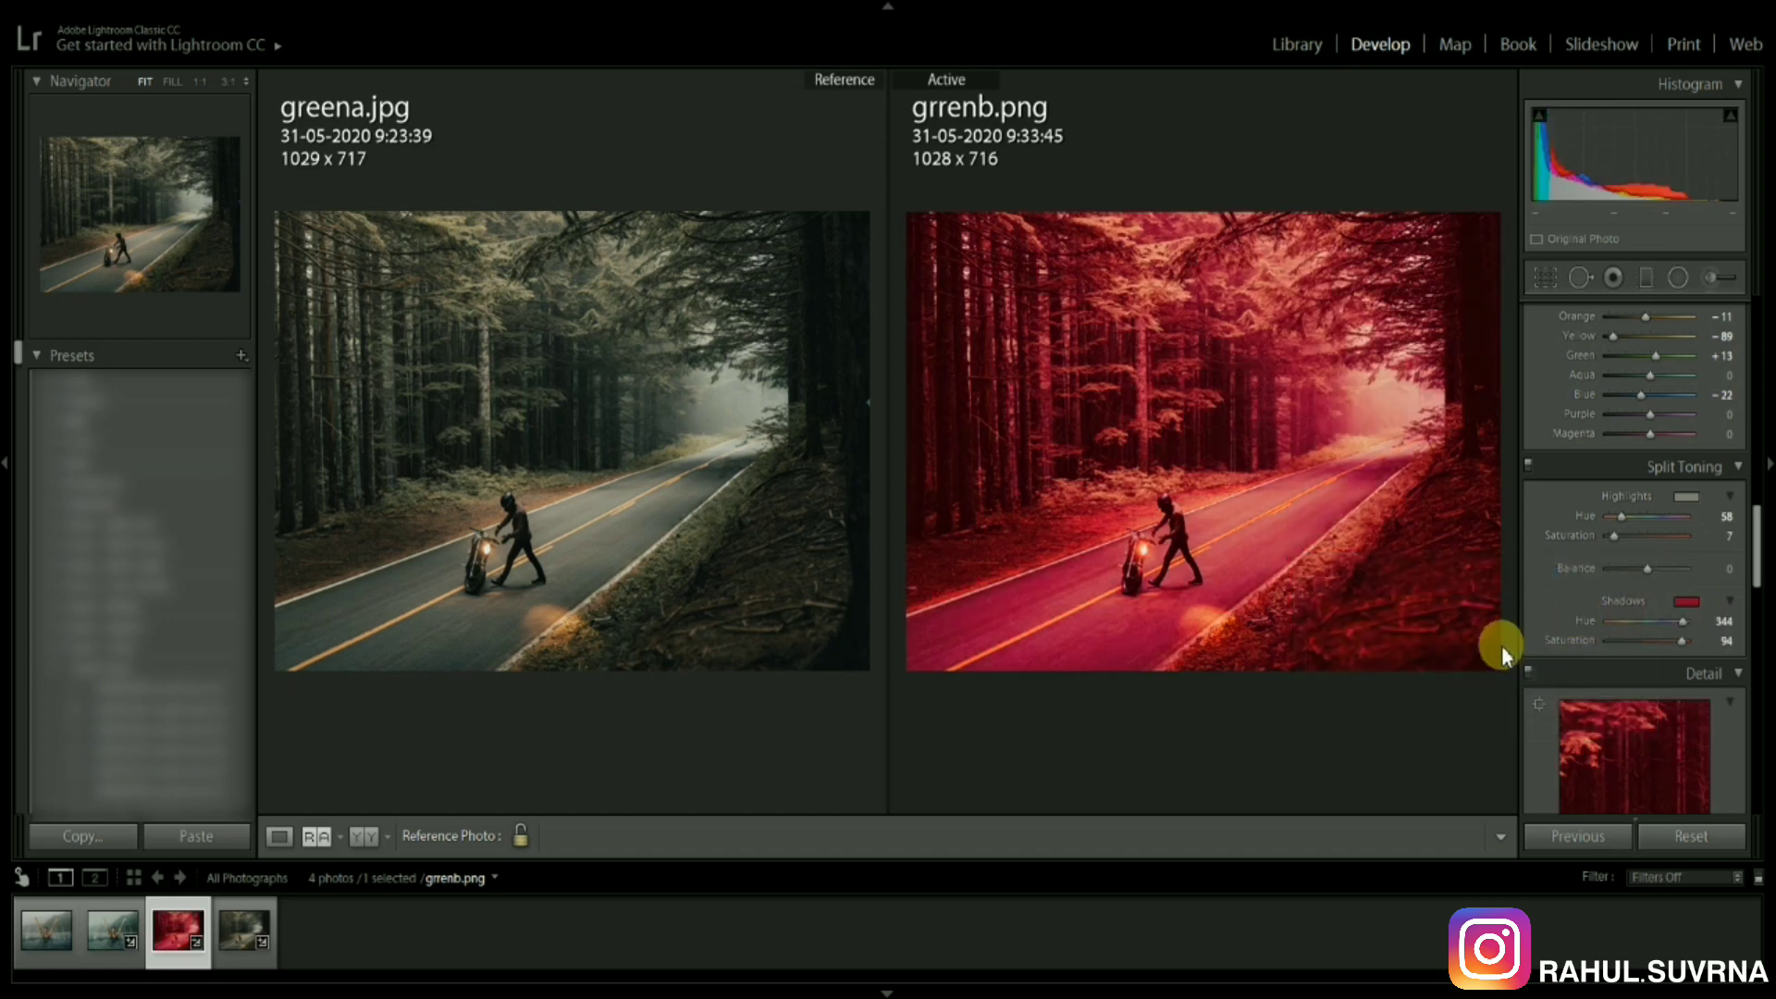
pyautogui.click(1694, 607)
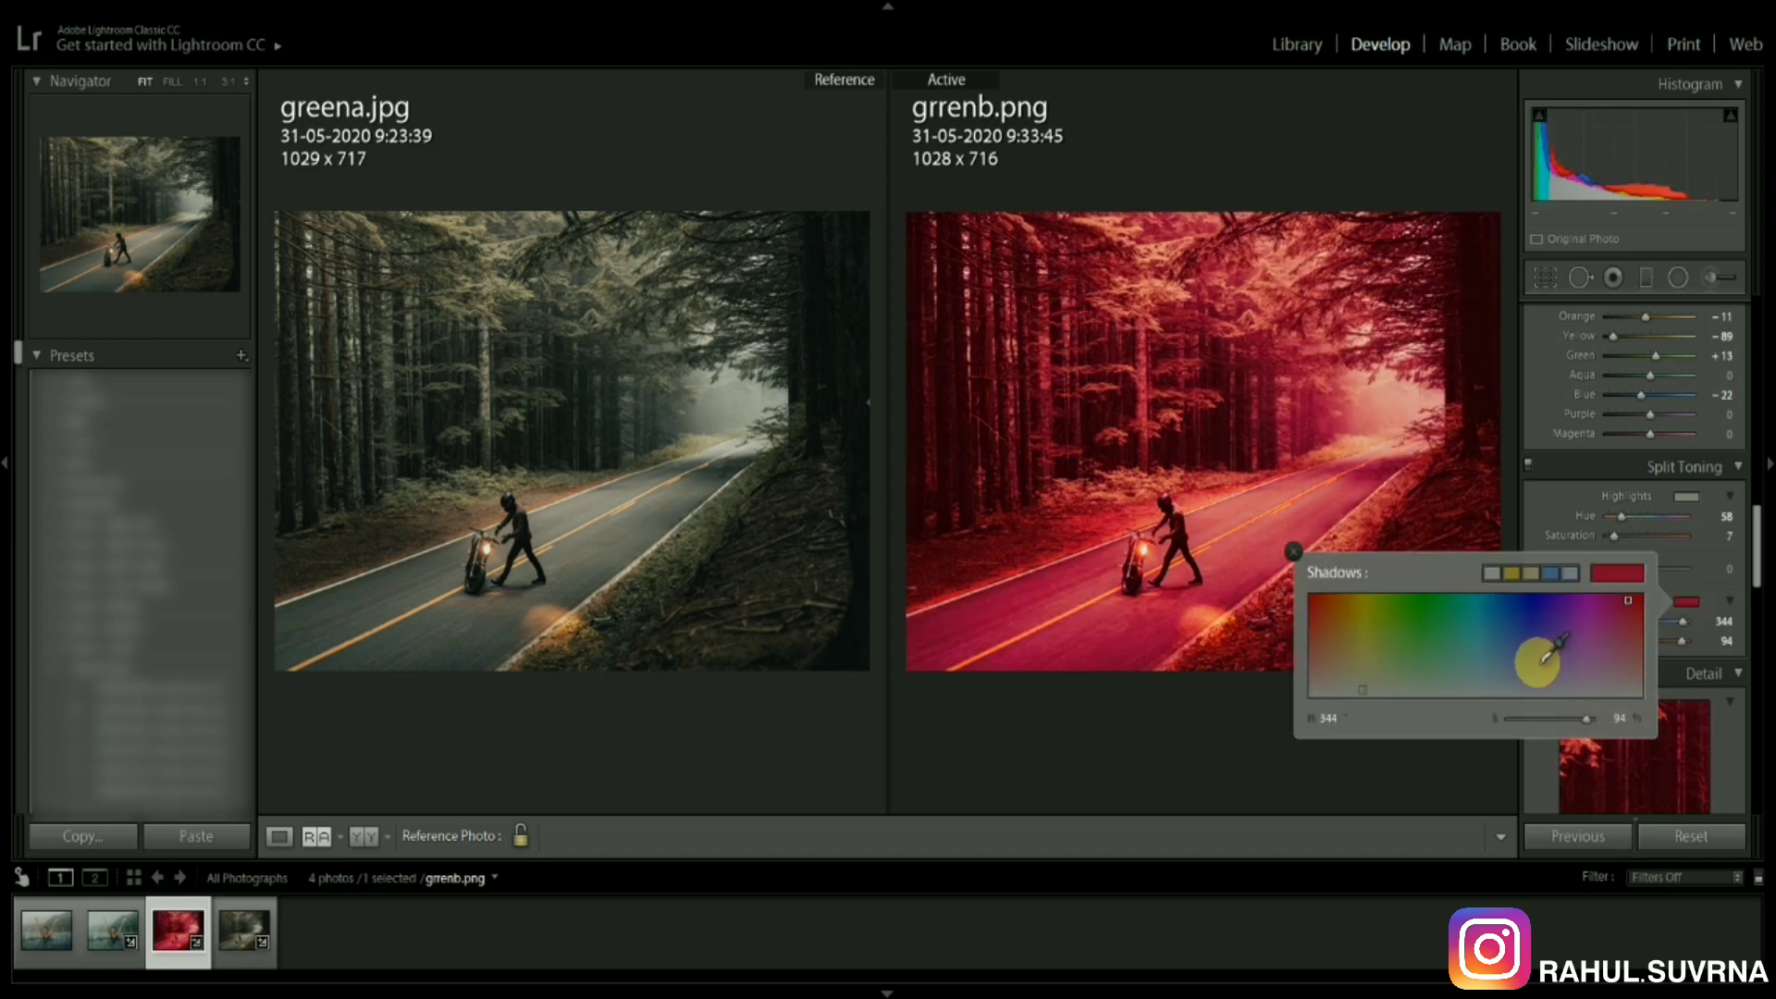
pyautogui.moveTo(1577, 650); pyautogui.dragTo(1529, 663)
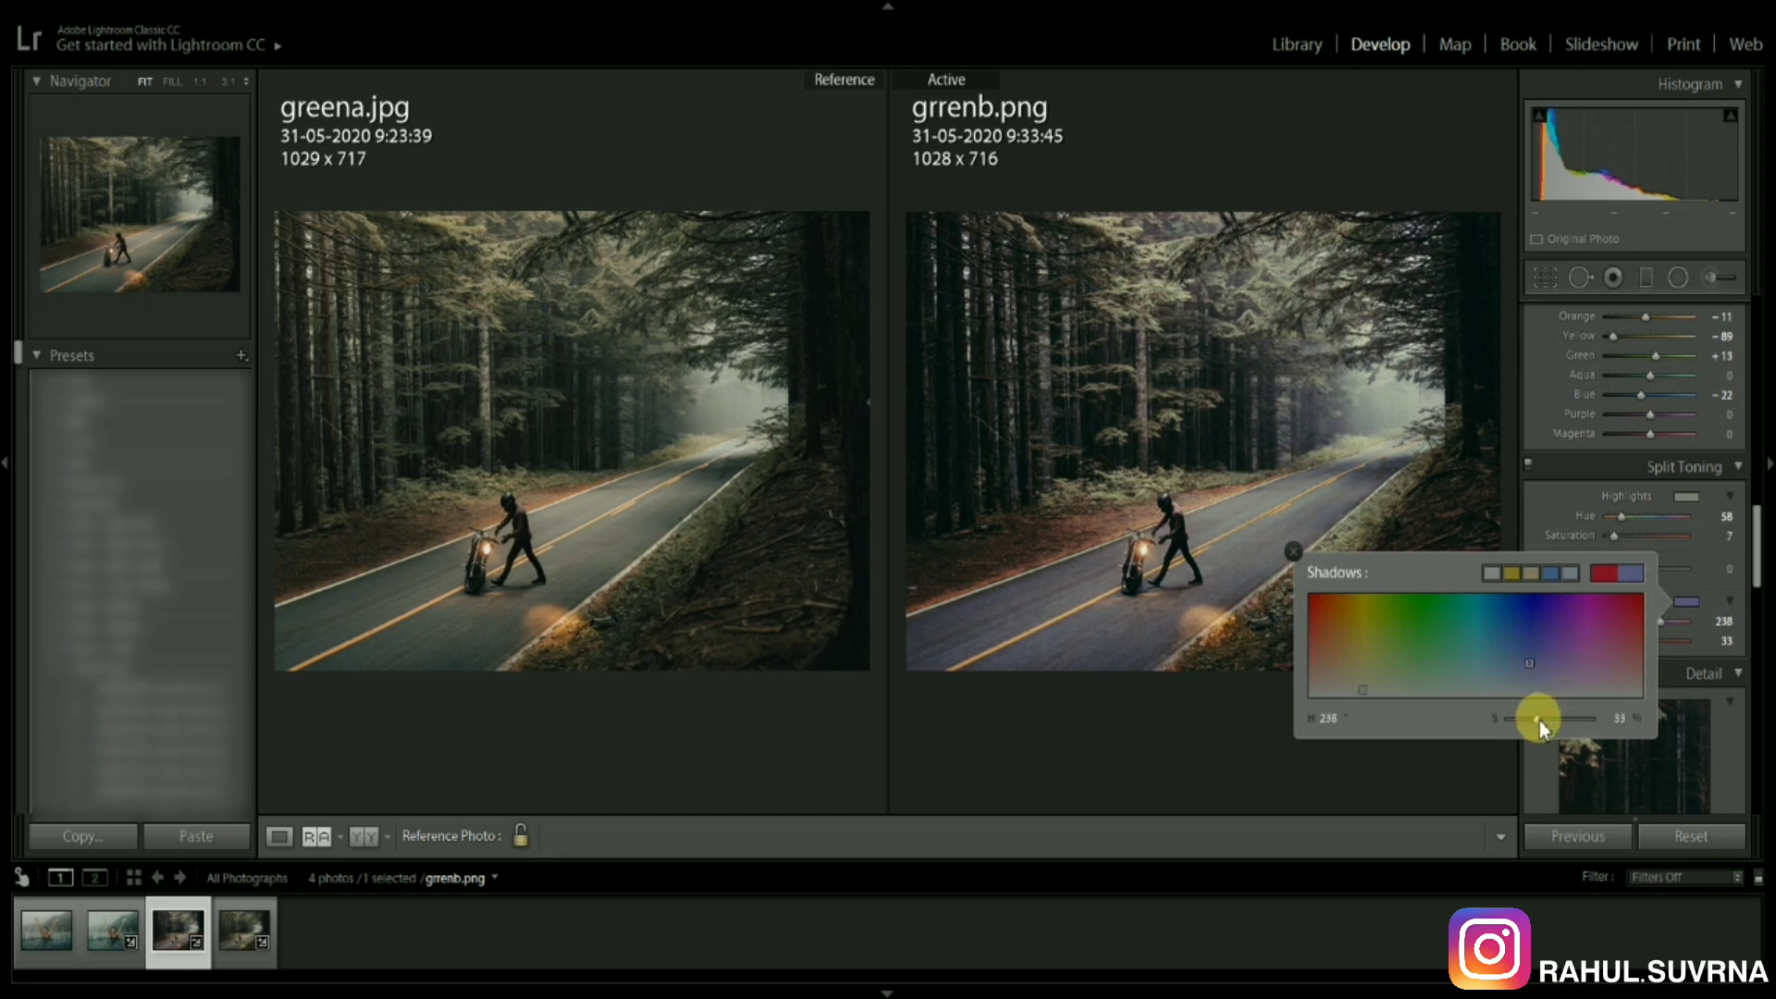
pyautogui.moveTo(1535, 722); pyautogui.dragTo(1517, 724)
pyautogui.click(1301, 557)
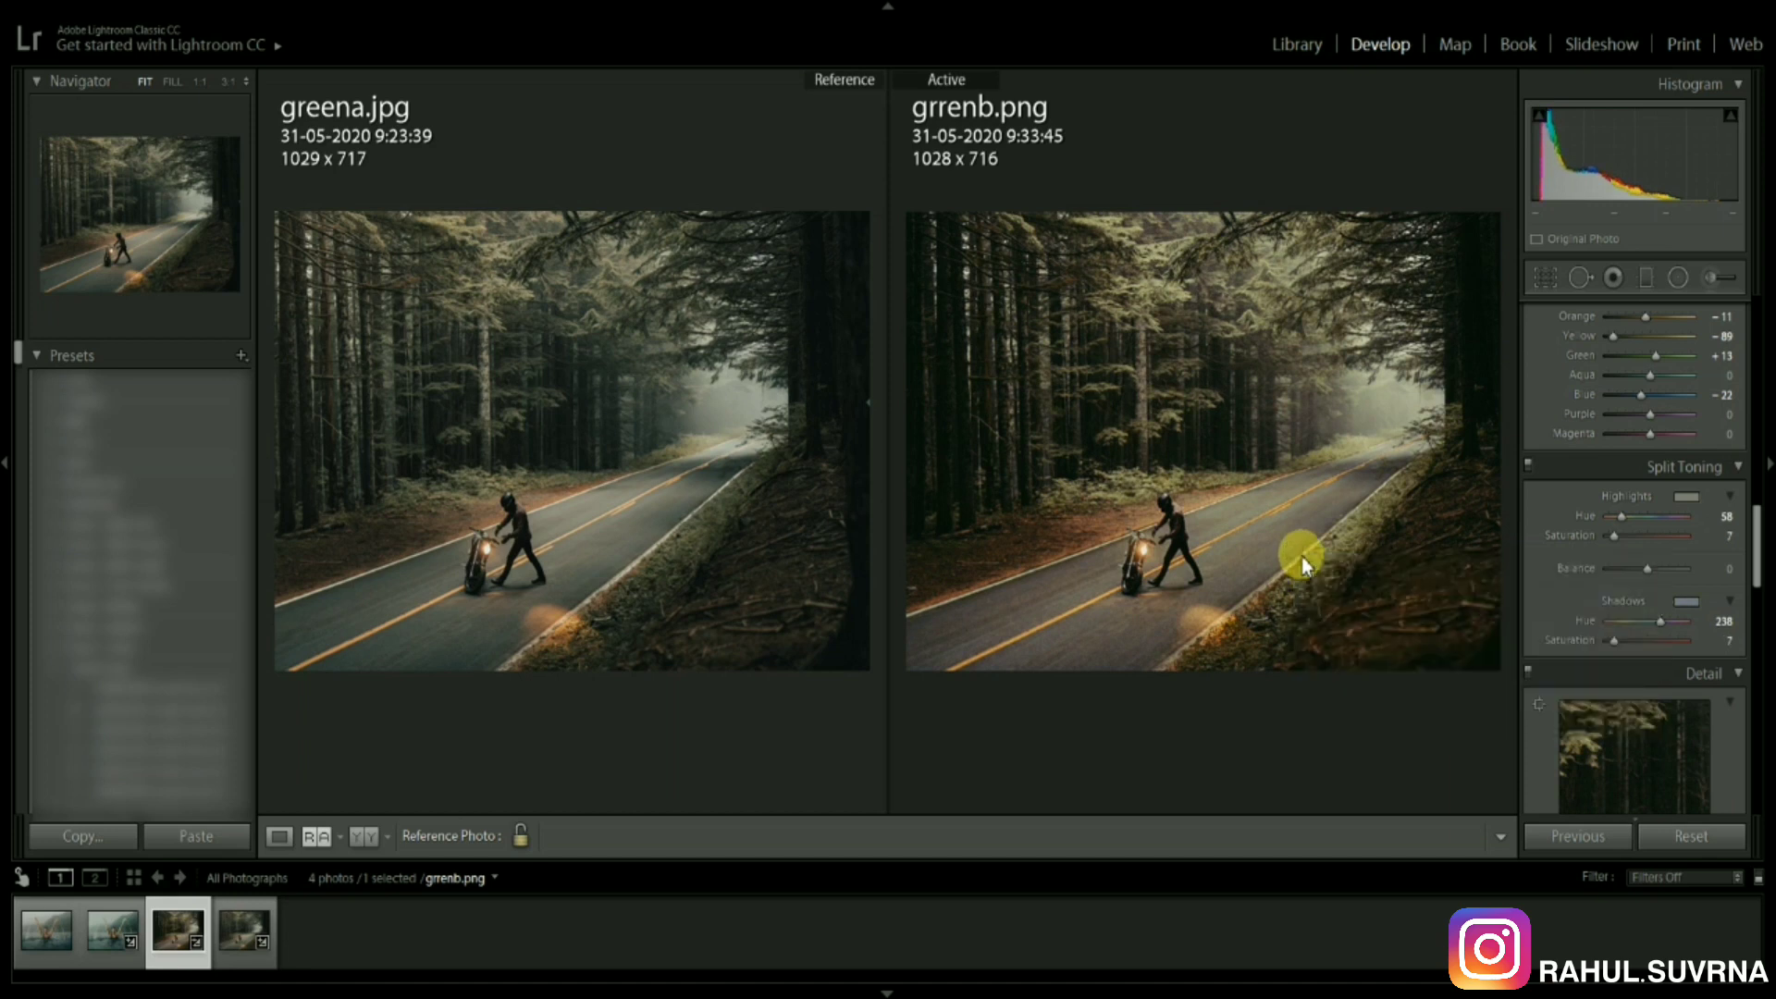
# Step: In the Detail panel, set Sharpening Amount to 16 and Luminance noise reduction to 11
pyautogui.moveTo(1756, 515); pyautogui.dragTo(1755, 559)
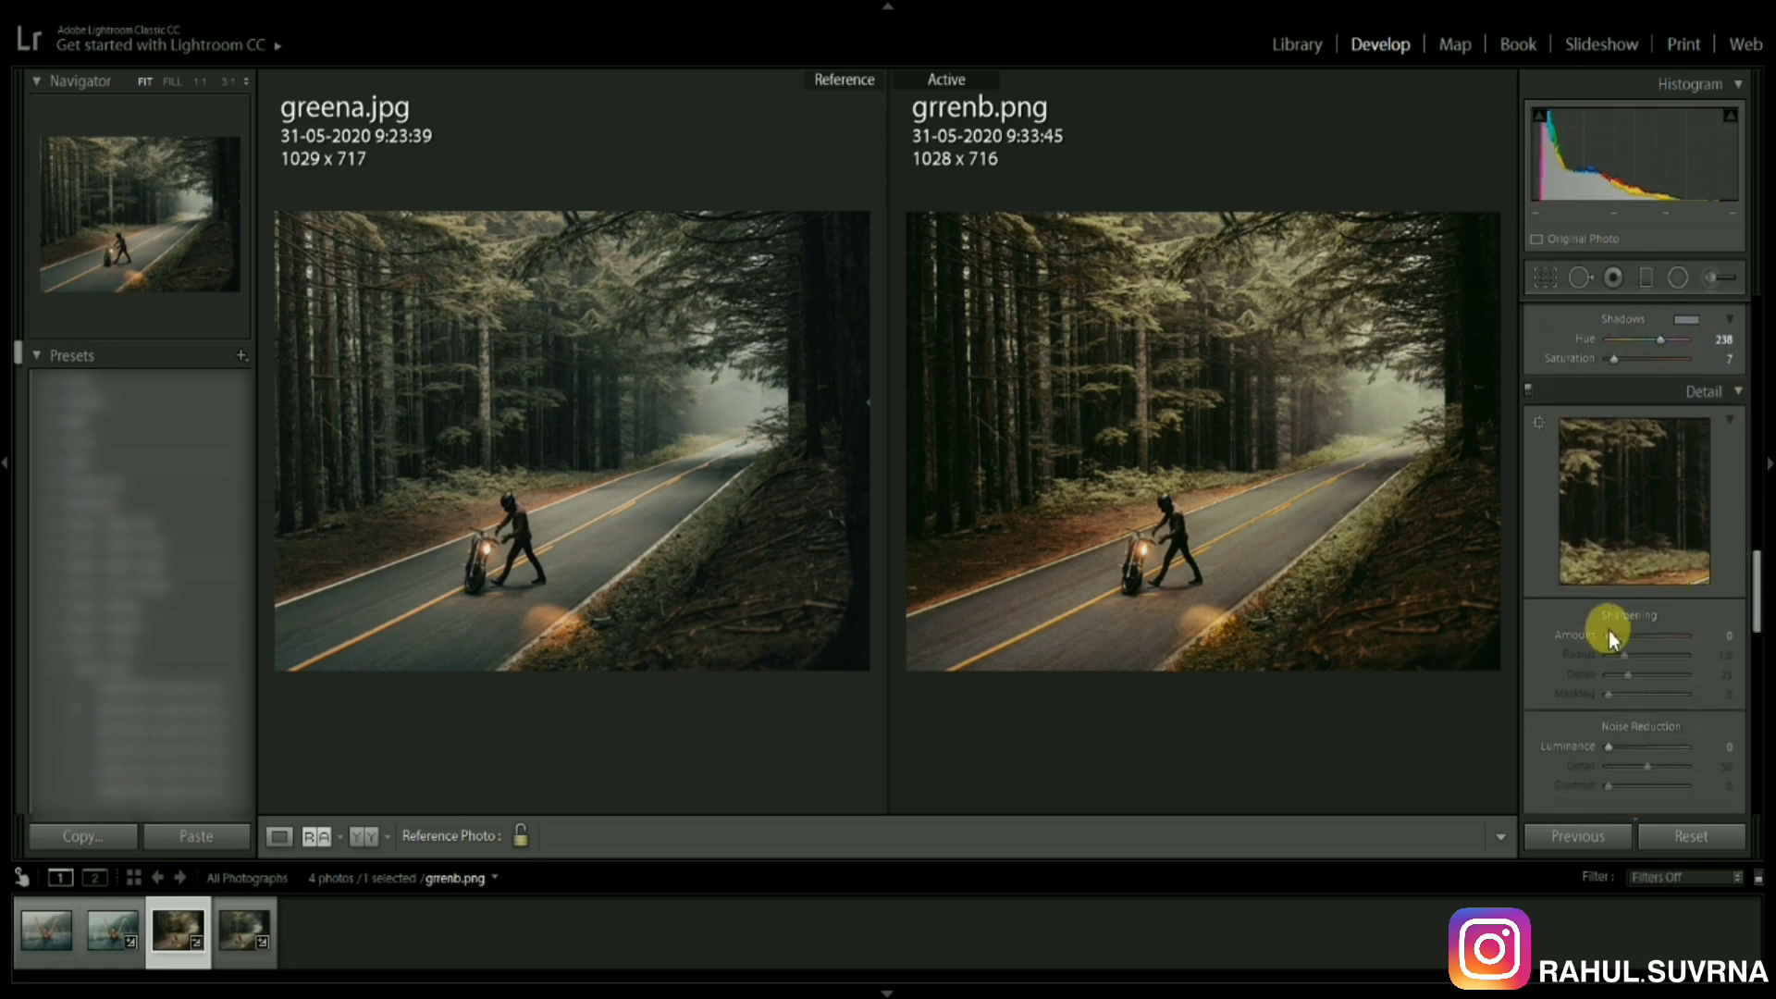
pyautogui.click(1706, 639)
pyautogui.write('16')
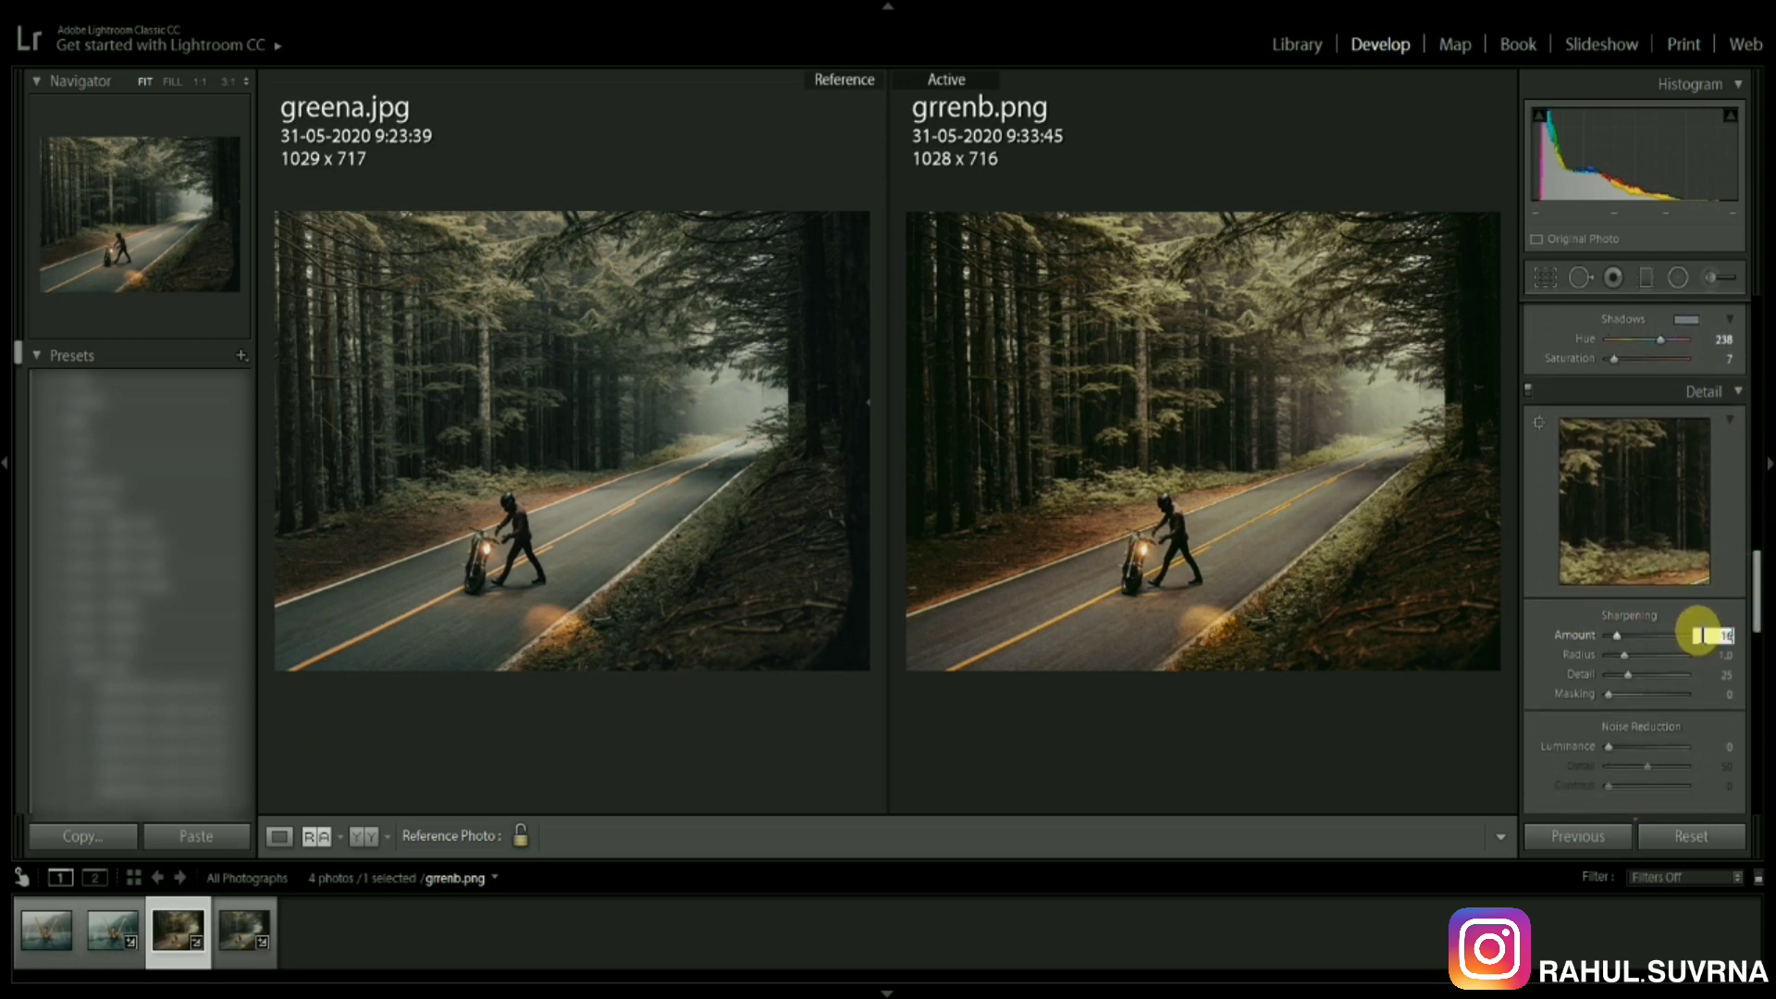
pyautogui.click(1727, 747)
pyautogui.write('11')
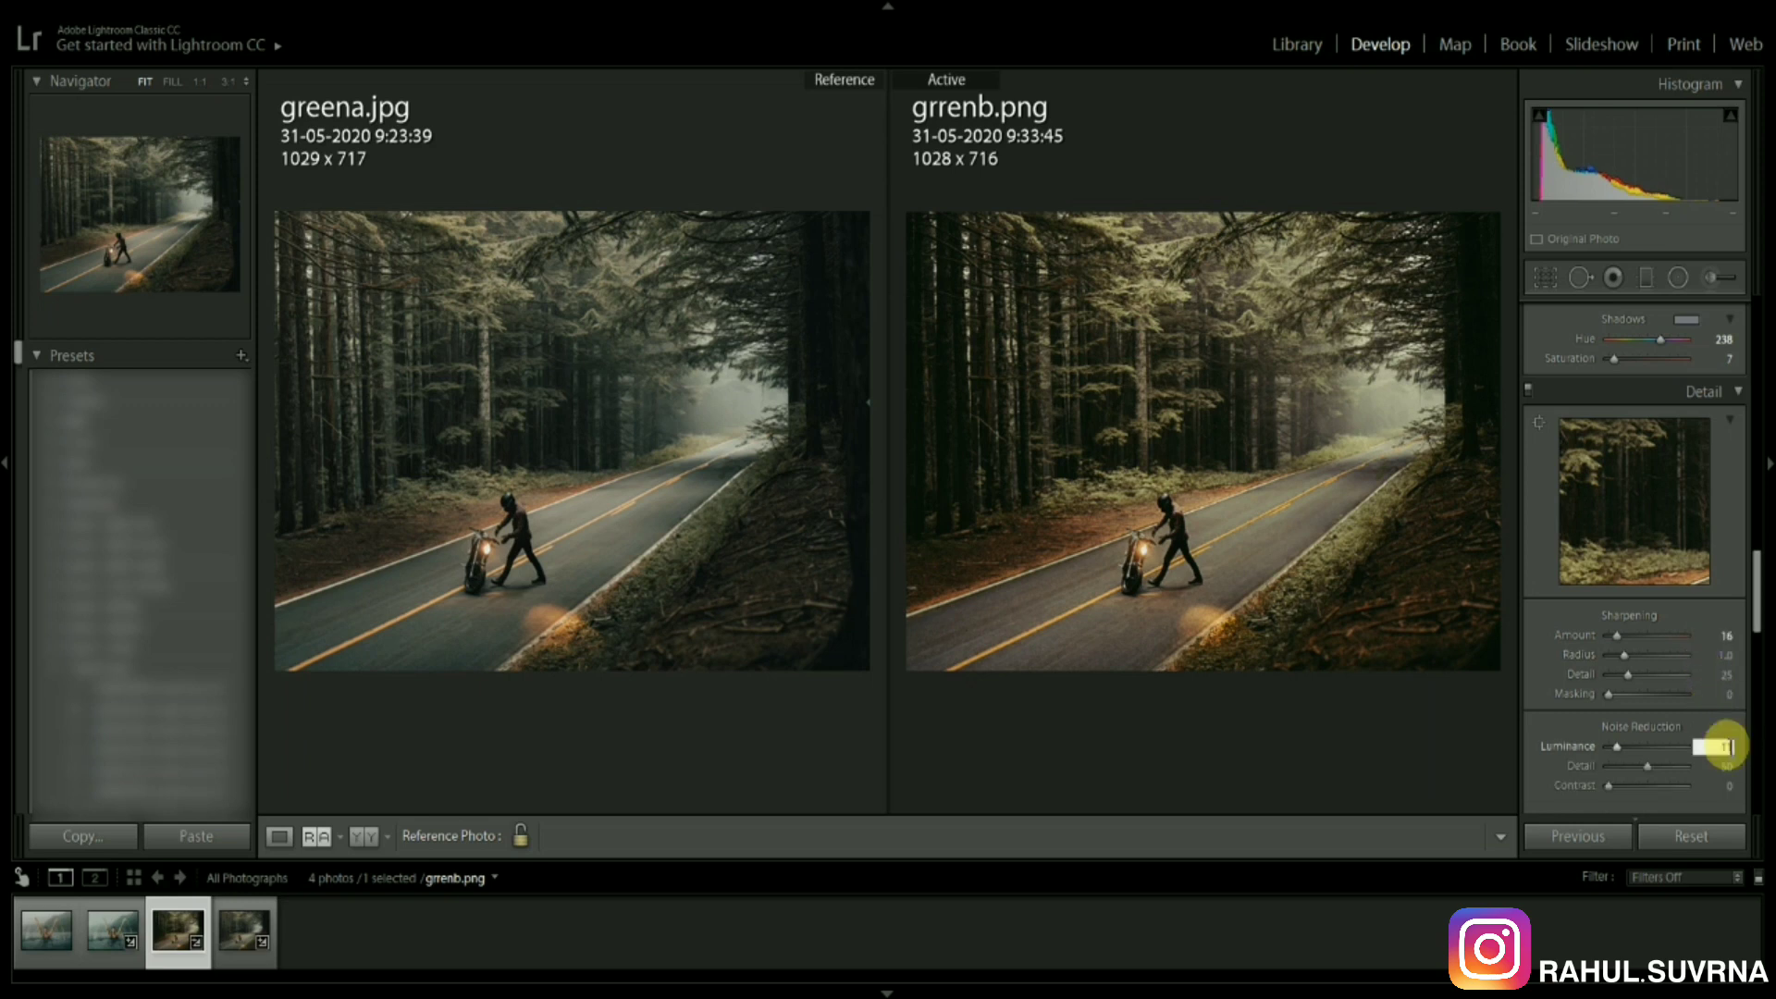
pyautogui.moveTo(1754, 596); pyautogui.dragTo(1758, 781)
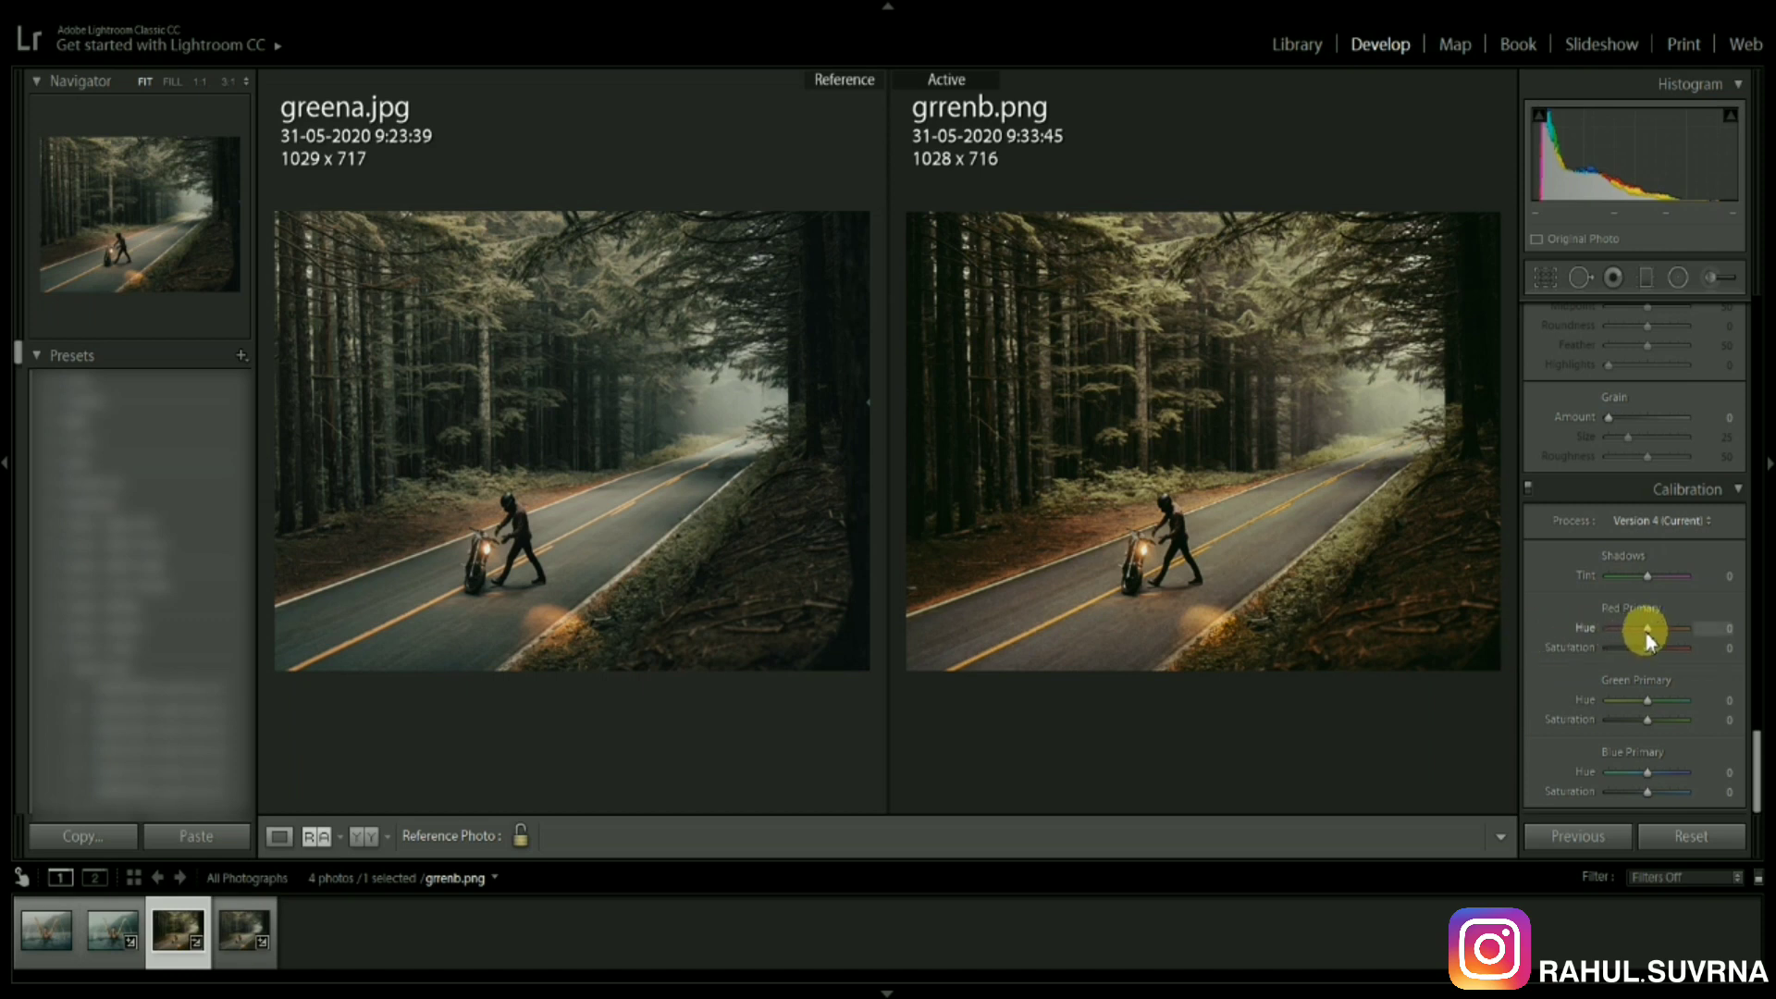
# Step: Set the Red Primary to Hue +30 and Saturation −10
pyautogui.moveTo(1642, 640); pyautogui.dragTo(1653, 636)
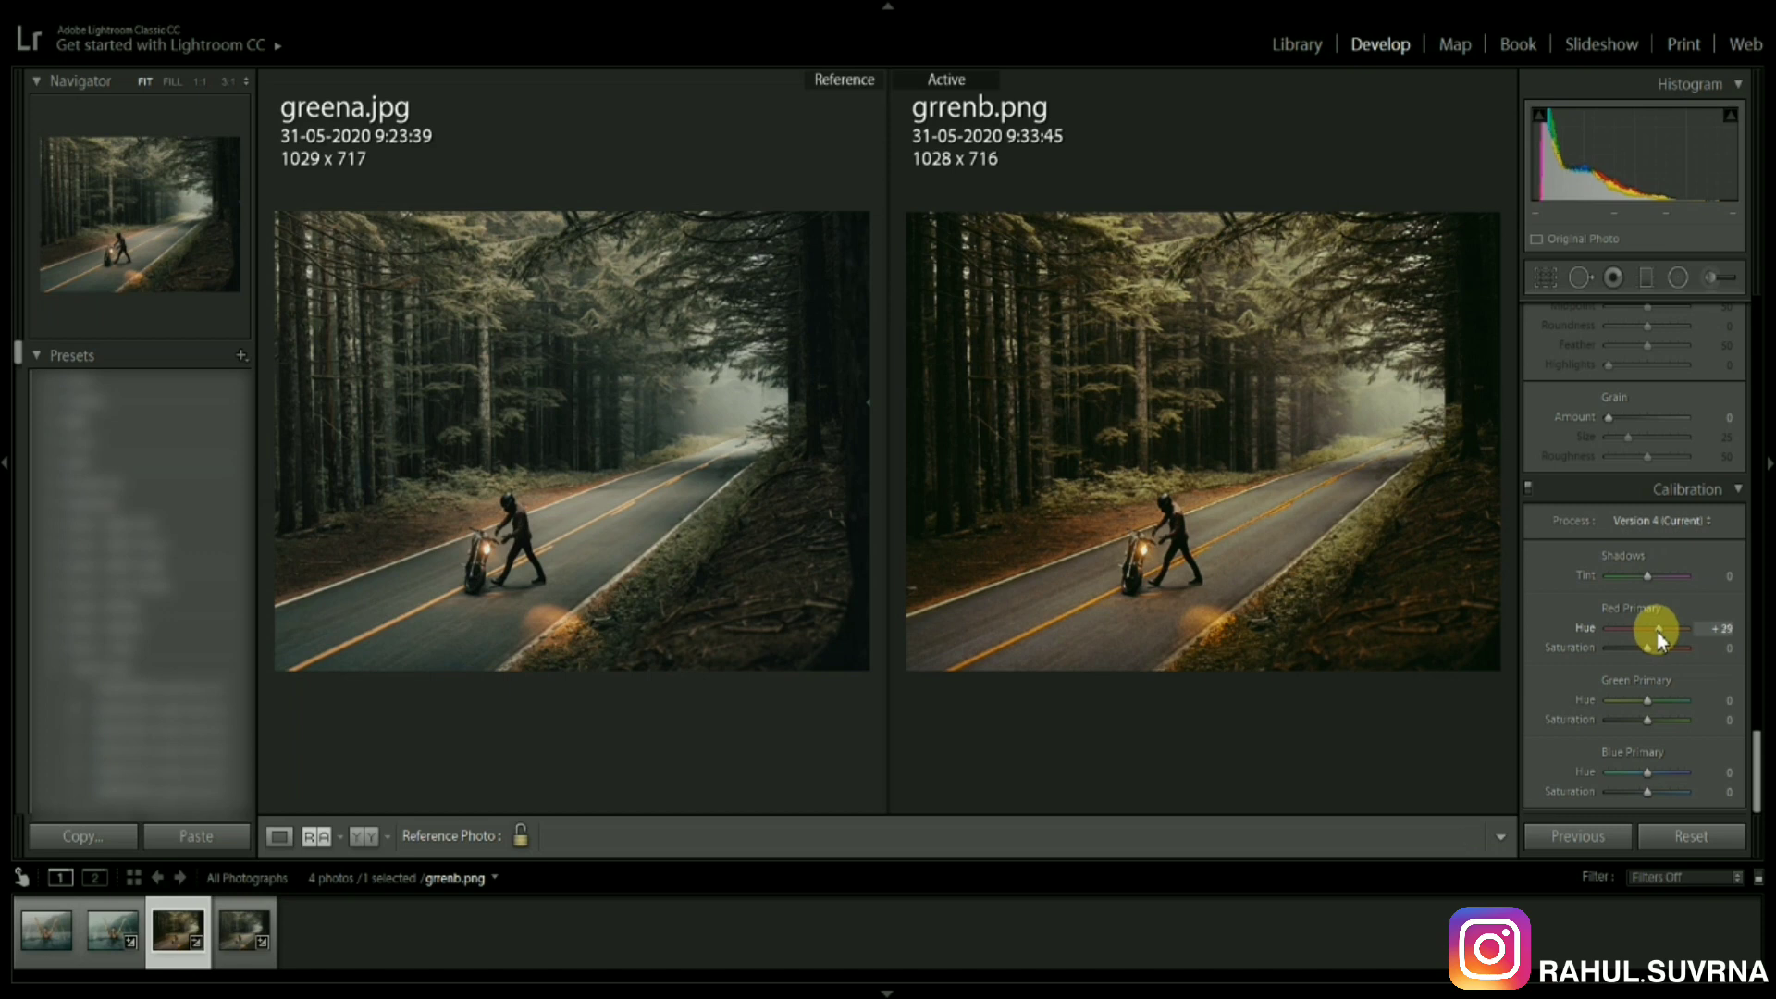
pyautogui.scroll(5, 1665, 631)
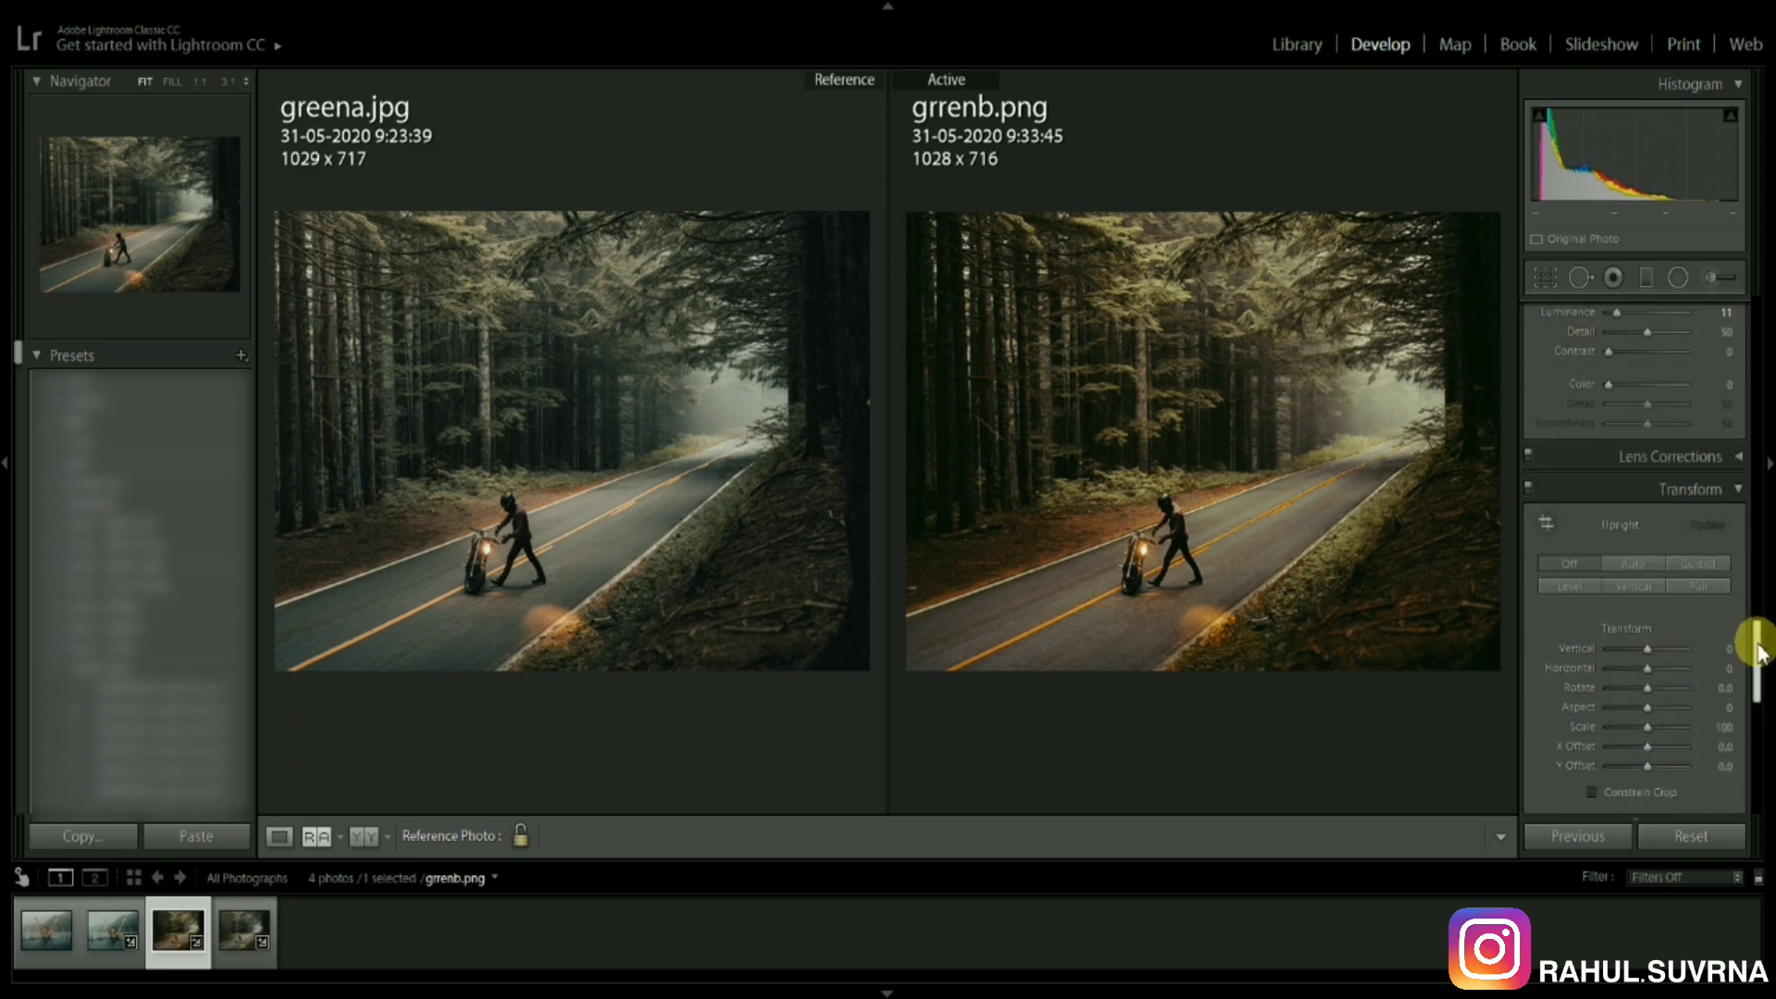
pyautogui.moveTo(1757, 652); pyautogui.dragTo(1760, 741)
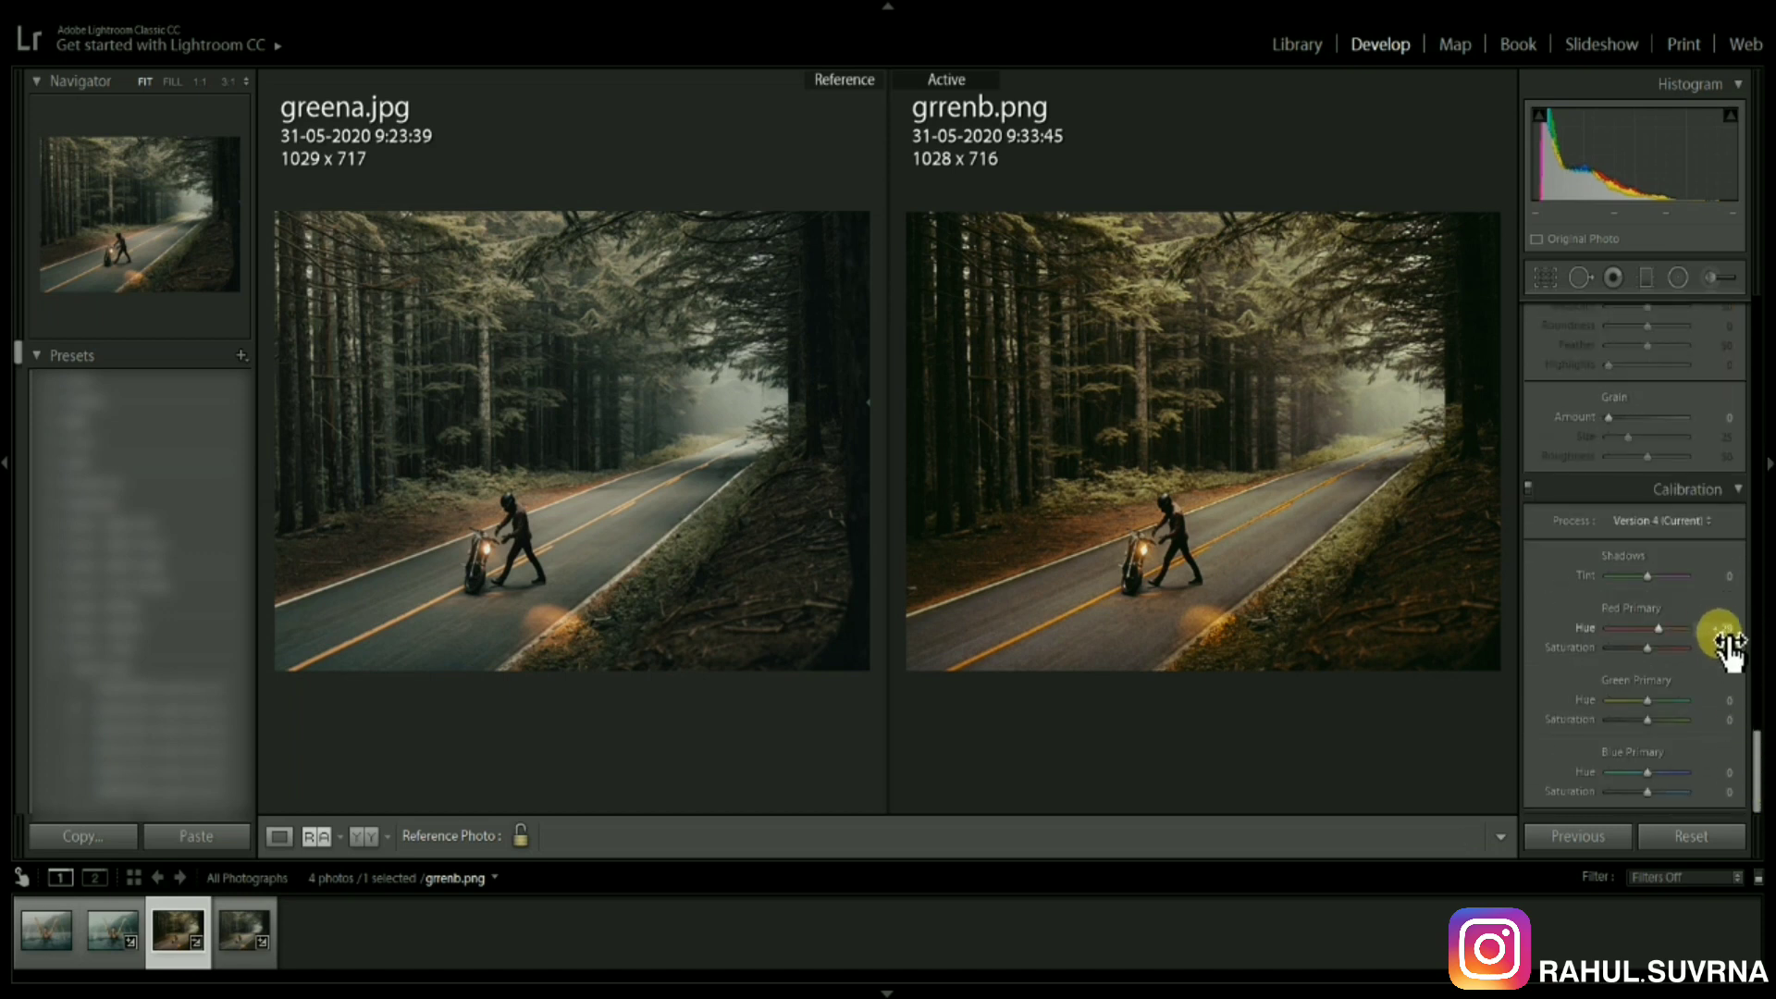
pyautogui.moveTo(1727, 648)
pyautogui.mouseDown()
pyautogui.moveTo(1646, 649)
pyautogui.moveTo(1668, 699)
pyautogui.moveTo(1639, 773)
pyautogui.mouseUp()
pyautogui.click(1648, 642)
# Step: Set Green Primary Hue +50, Saturation −10, and Blue Primary Hue −12, Saturation −15
pyautogui.click(1646, 703)
pyautogui.click(1651, 719)
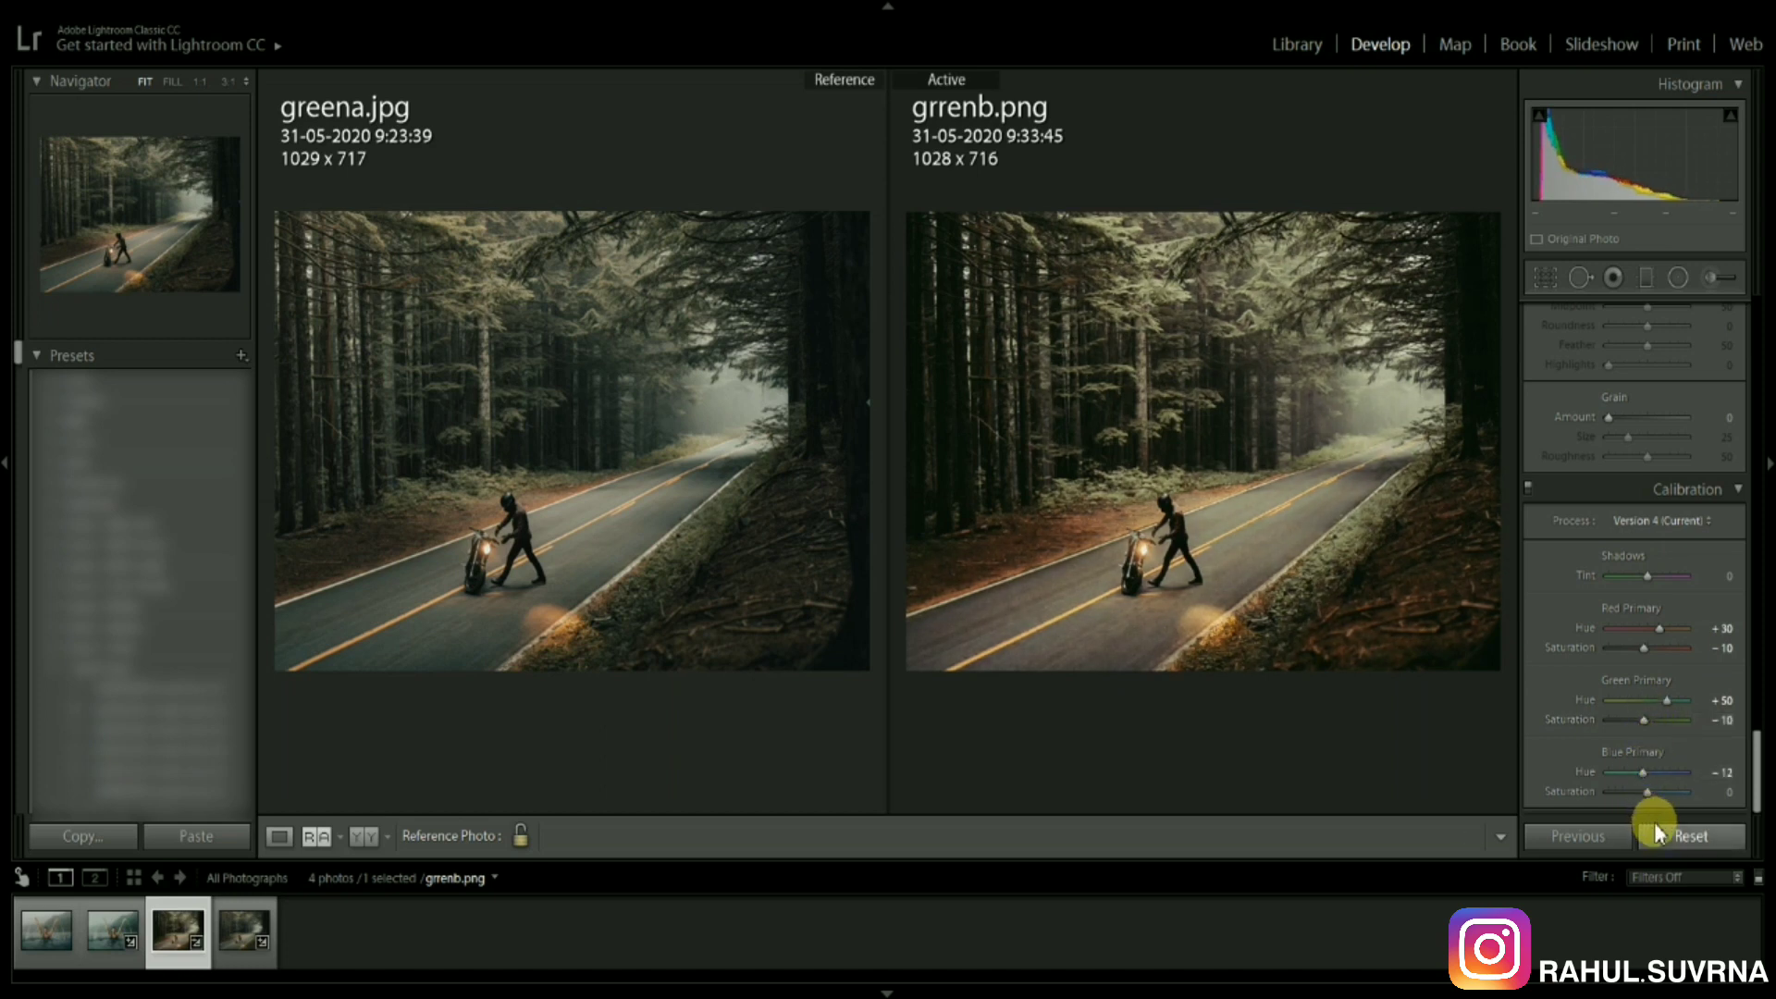
pyautogui.moveTo(1651, 797); pyautogui.dragTo(1641, 801)
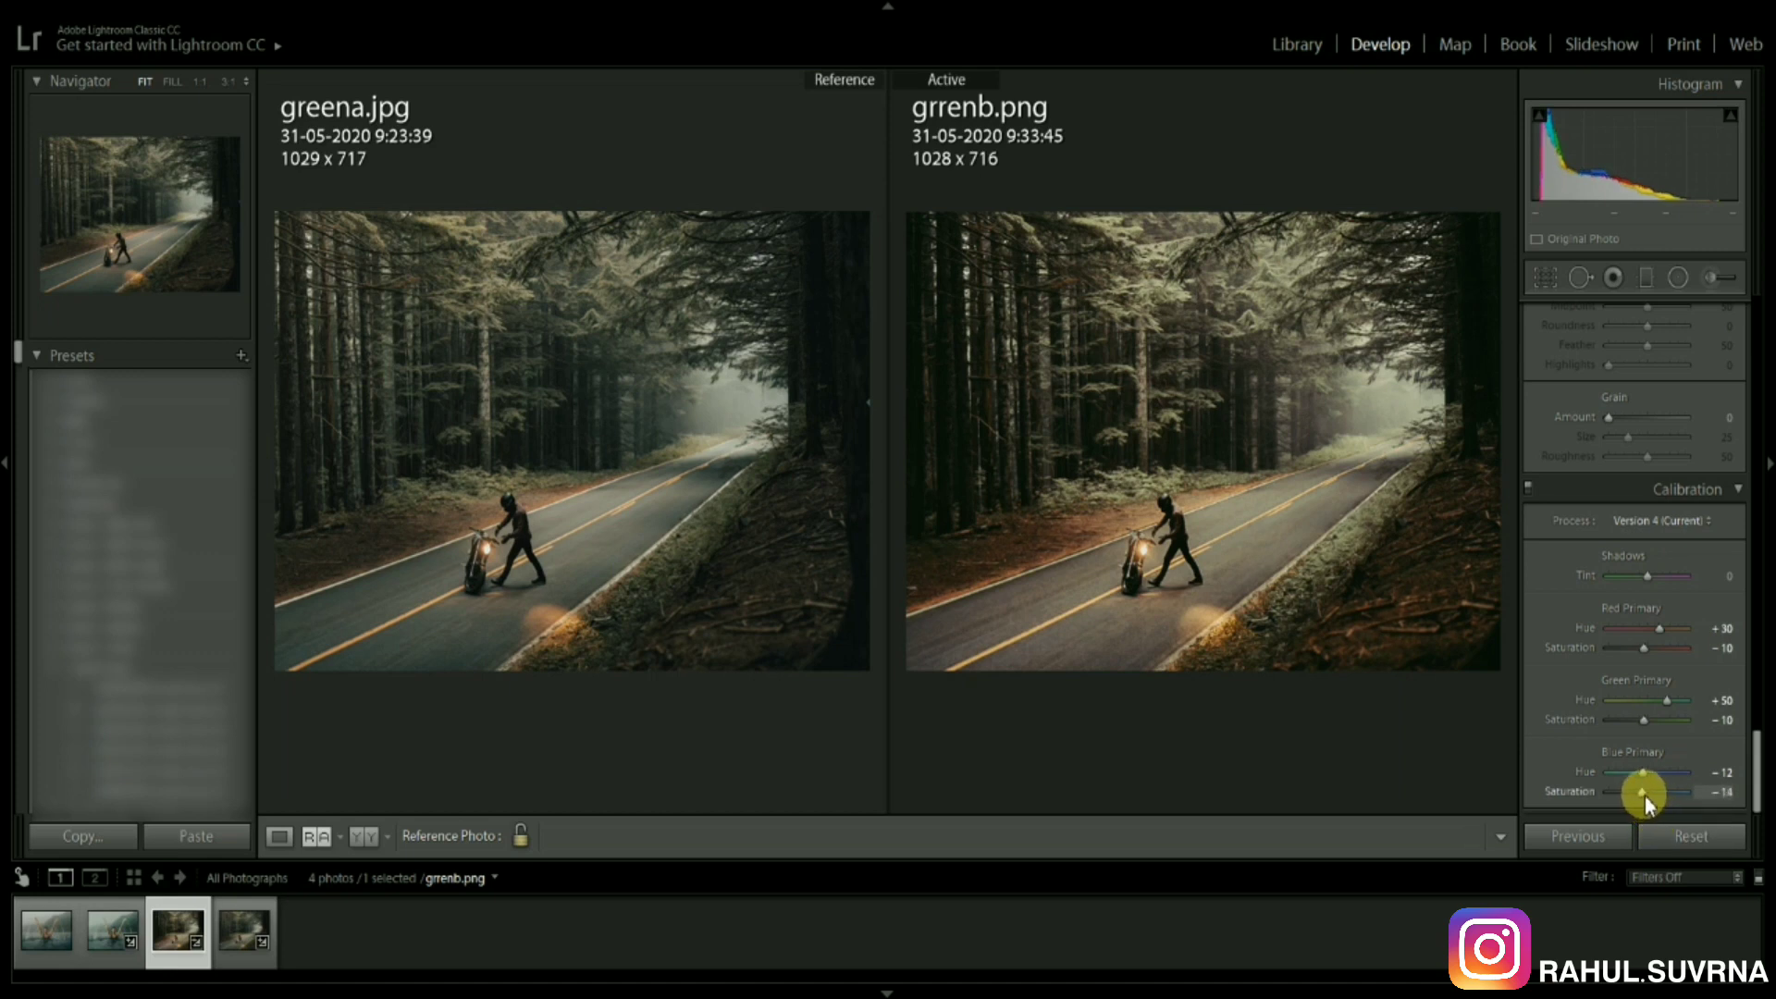
pyautogui.click(1718, 792)
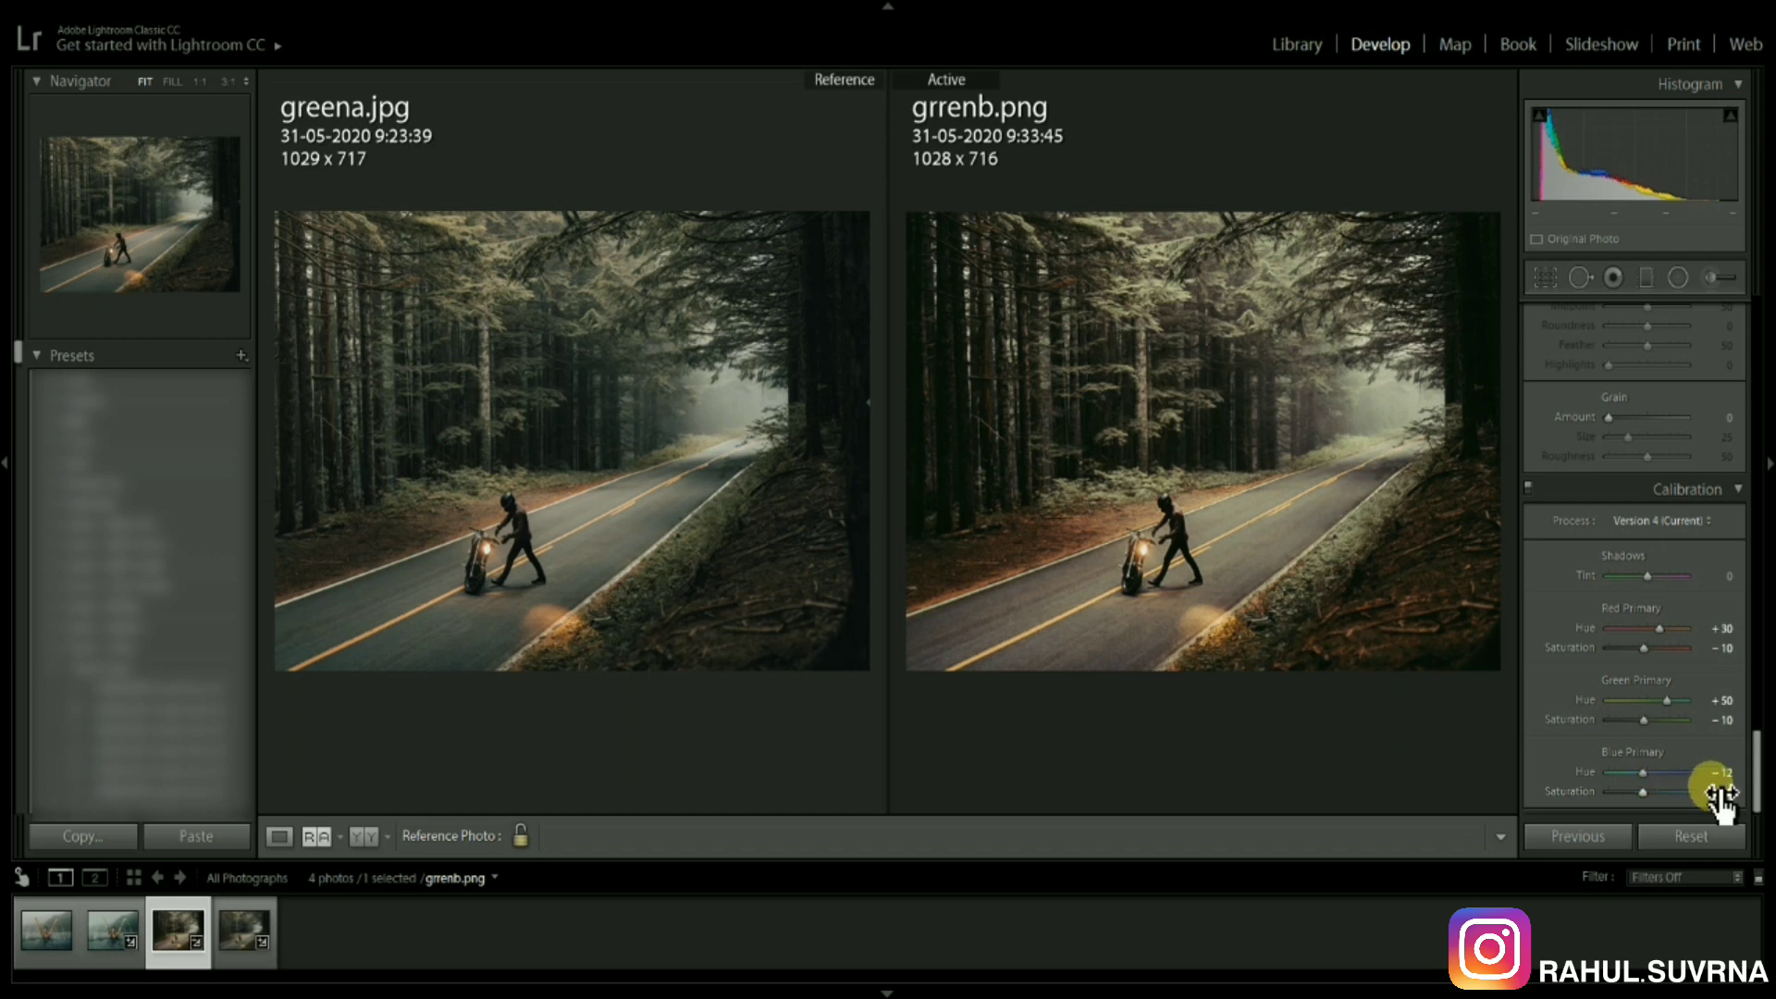
pyautogui.write('-15')
pyautogui.moveTo(1757, 766); pyautogui.dragTo(1768, 333)
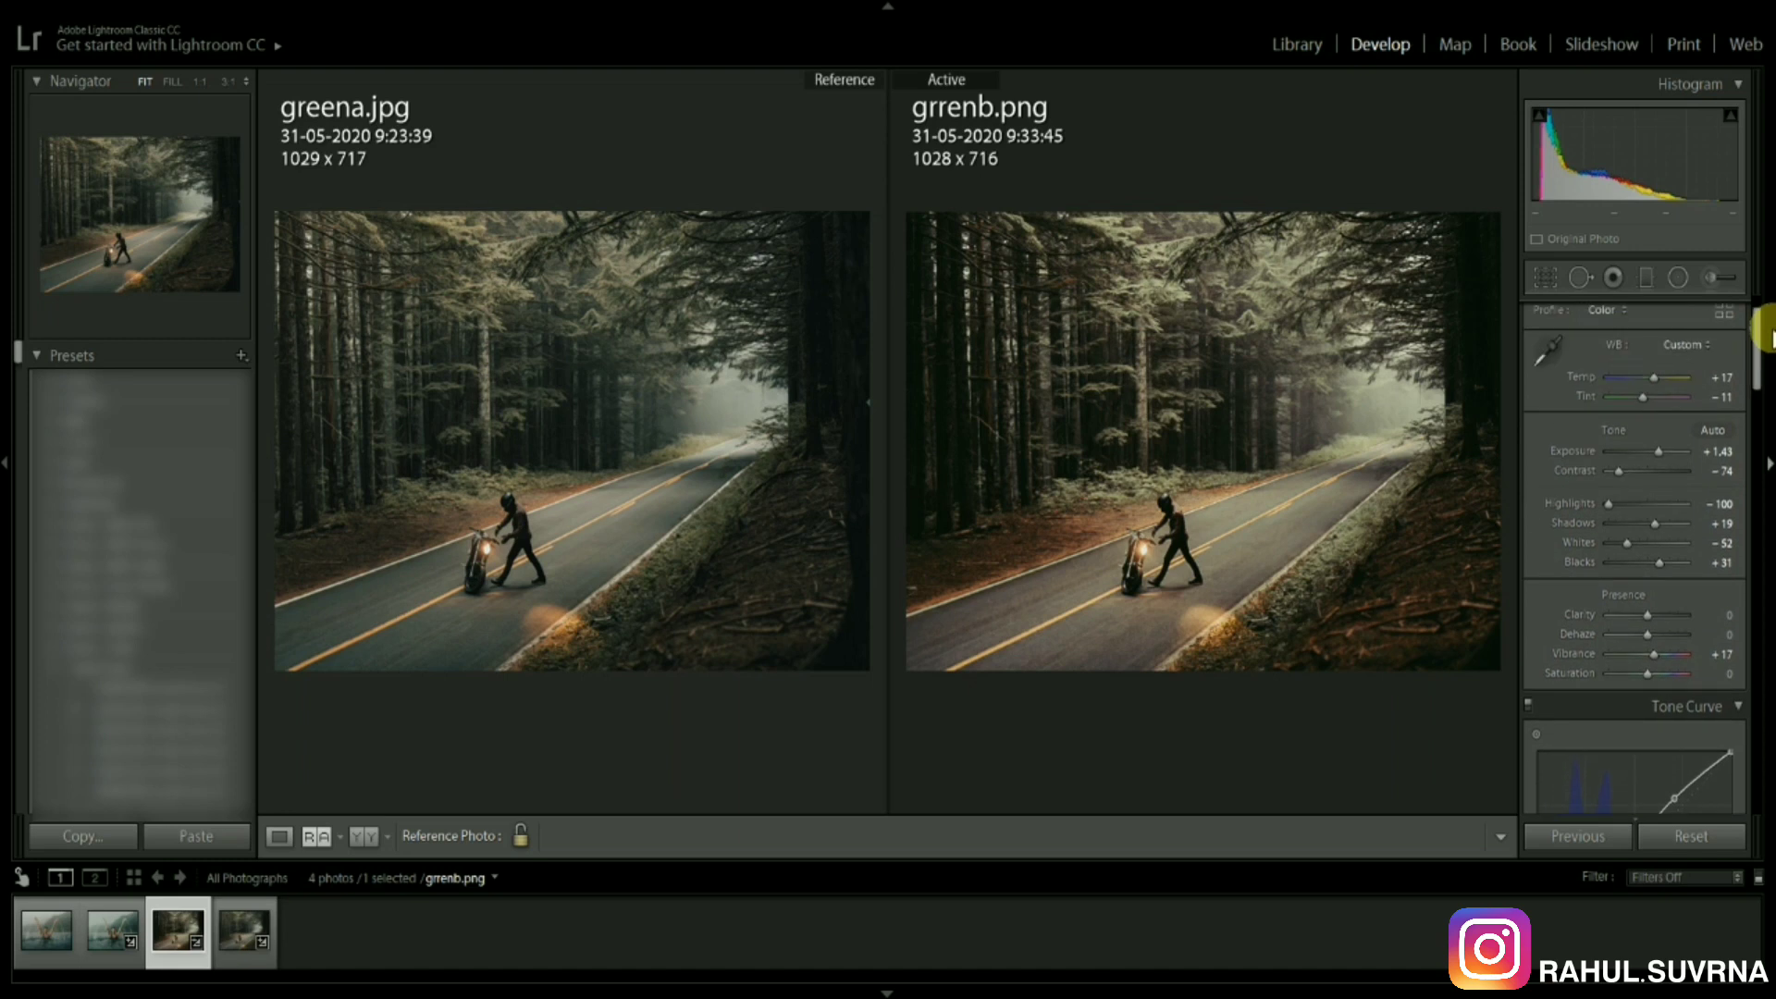
# Step: Retune the Basic panel to Temp +15, Contrast −72, Shadows +18 and Vibrance +15
pyautogui.click(1722, 377)
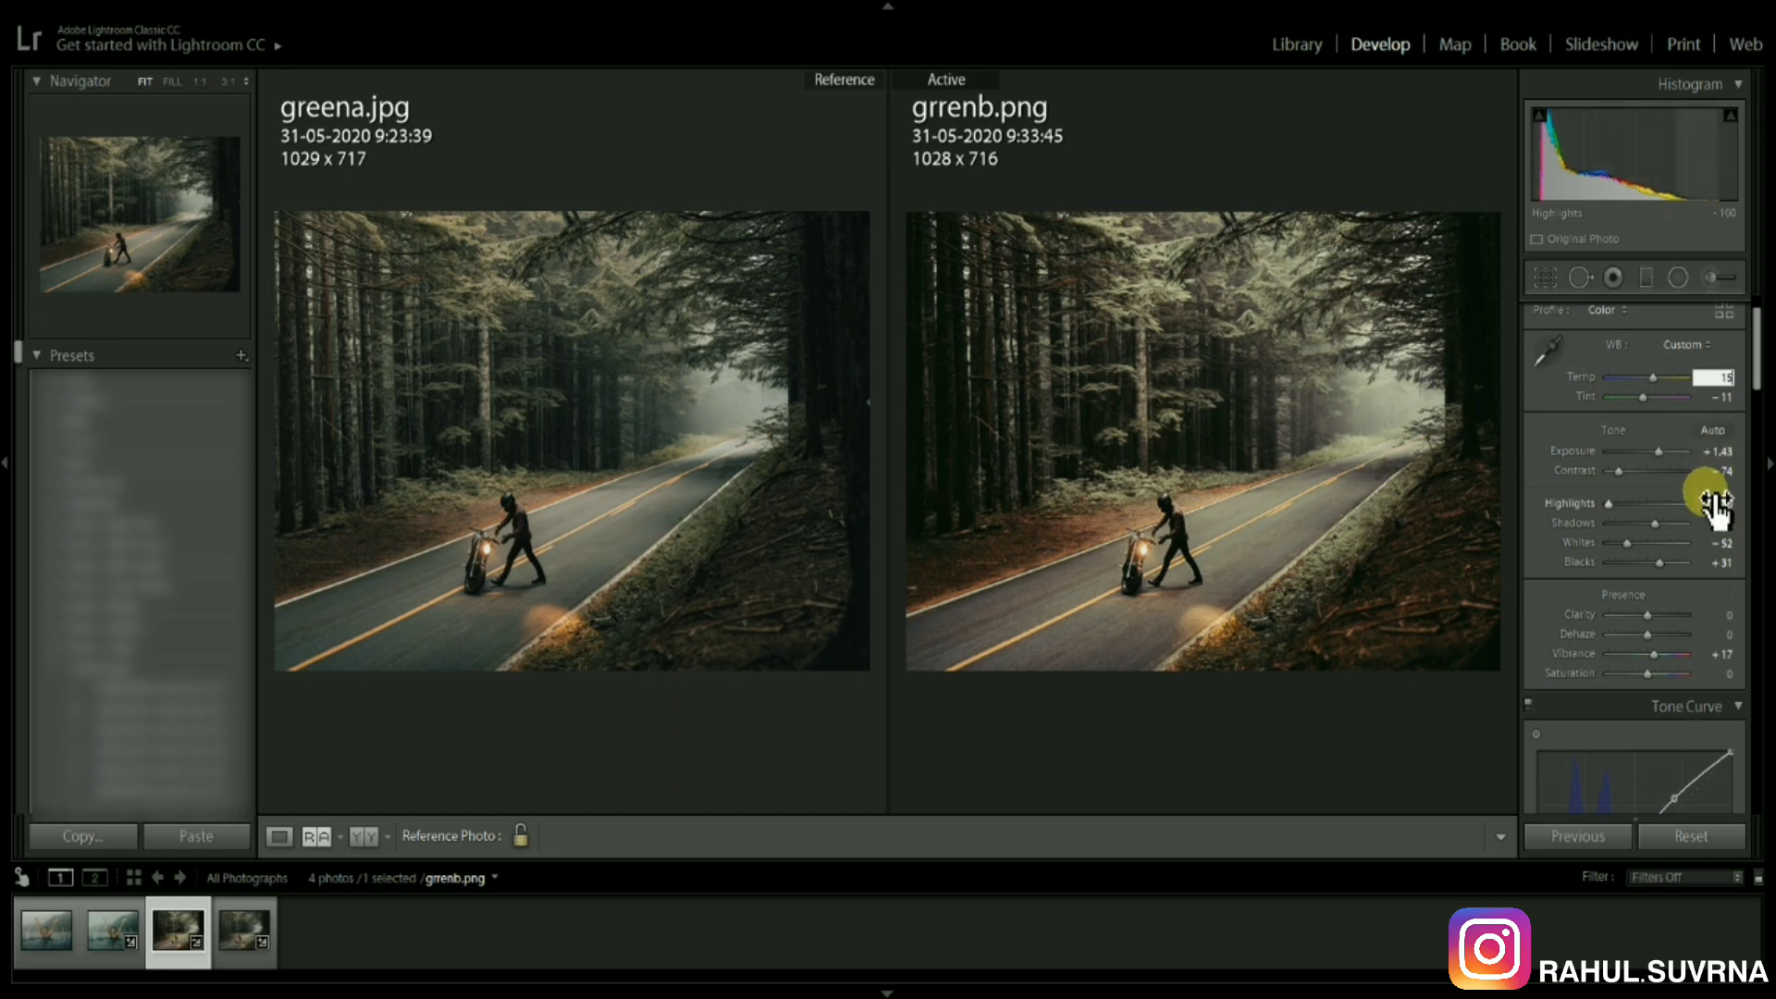
pyautogui.click(1716, 473)
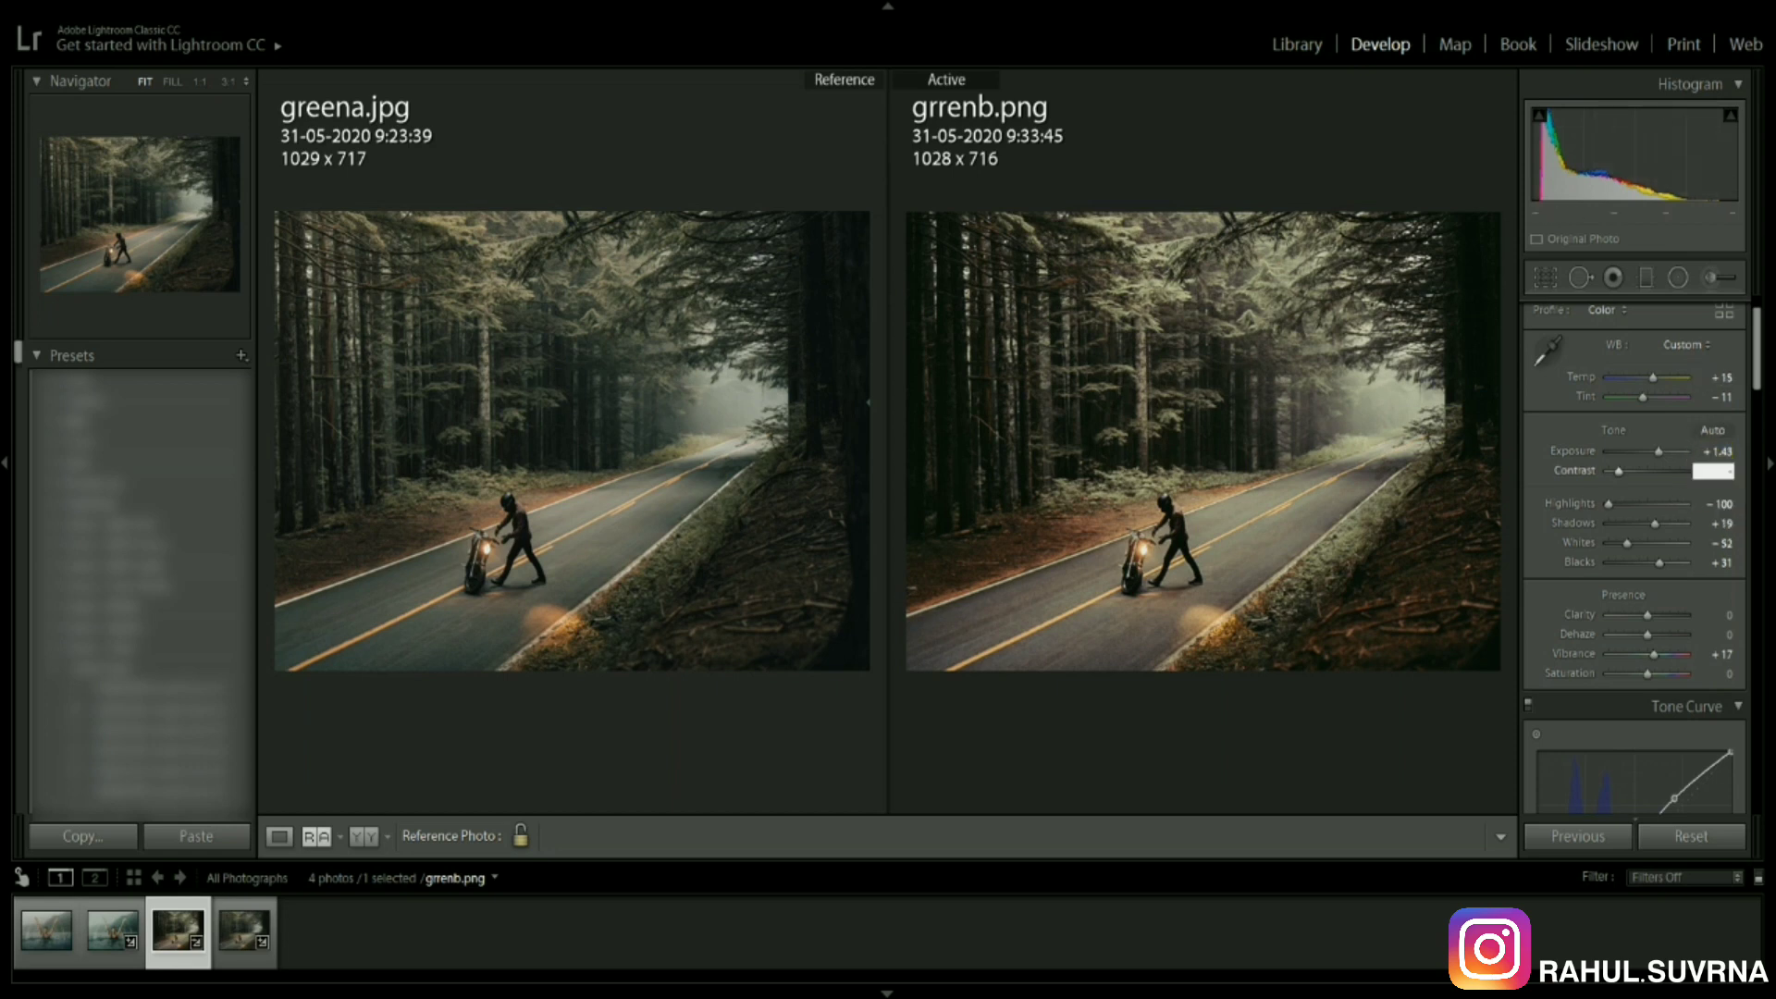
pyautogui.press('Return')
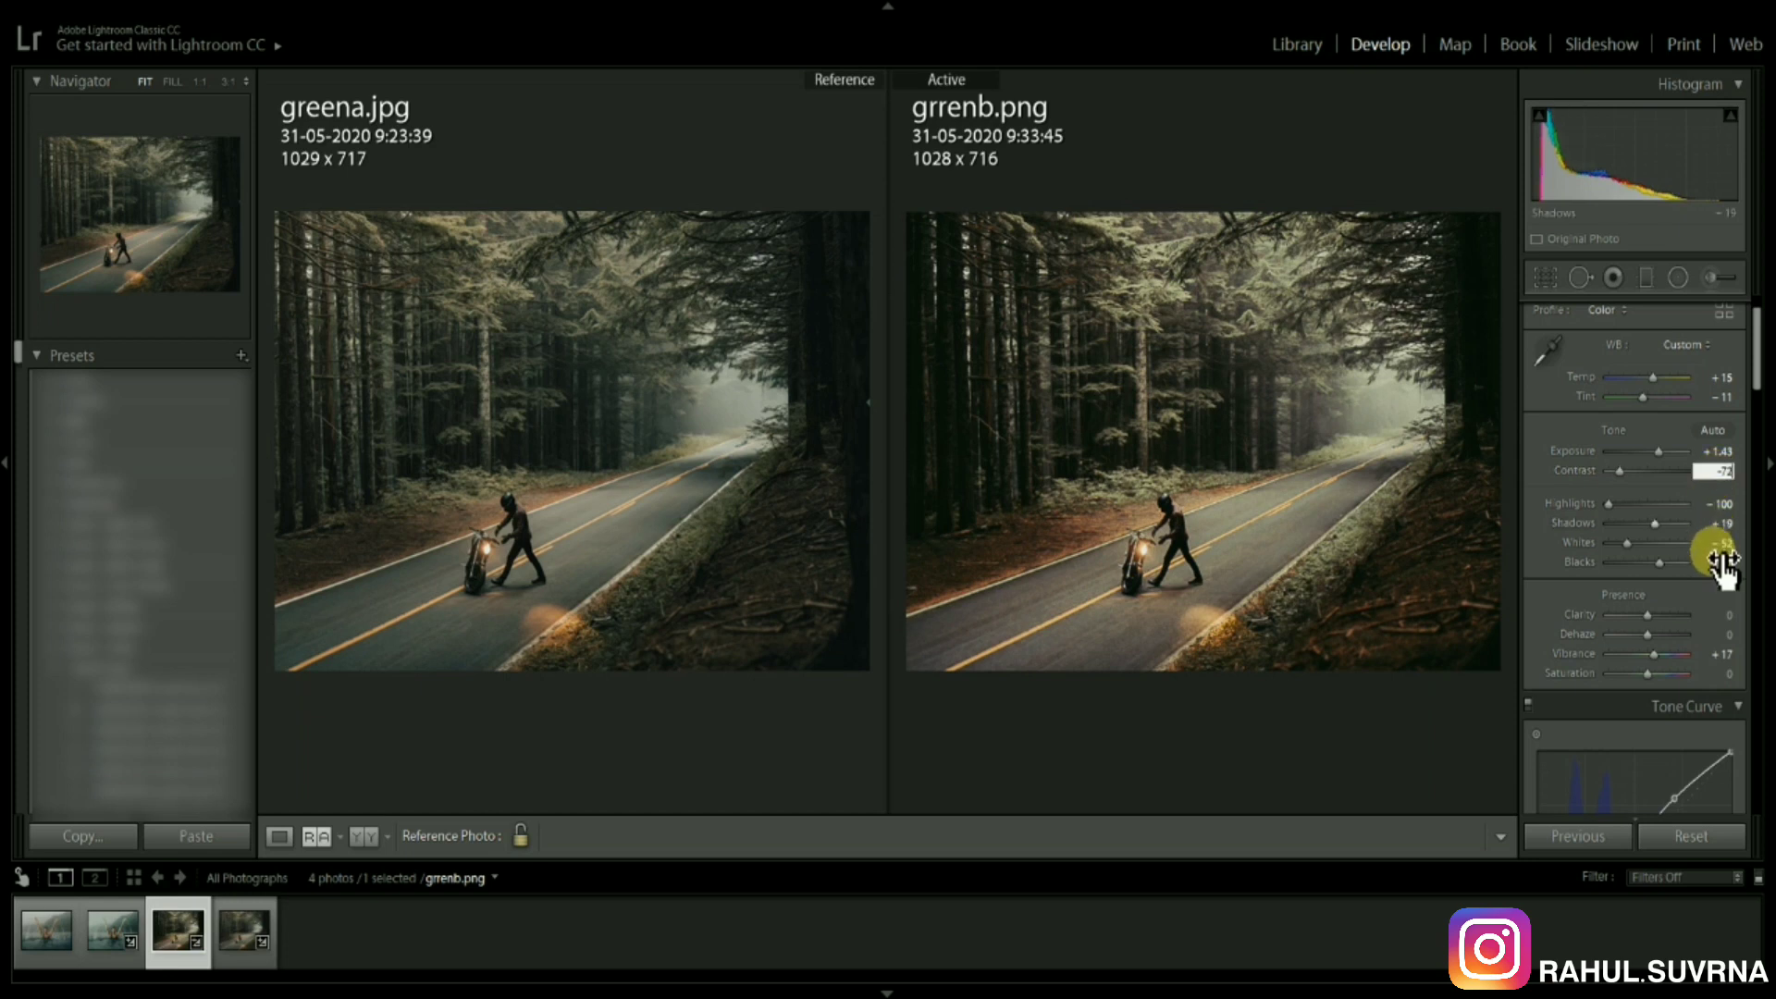
pyautogui.click(1720, 523)
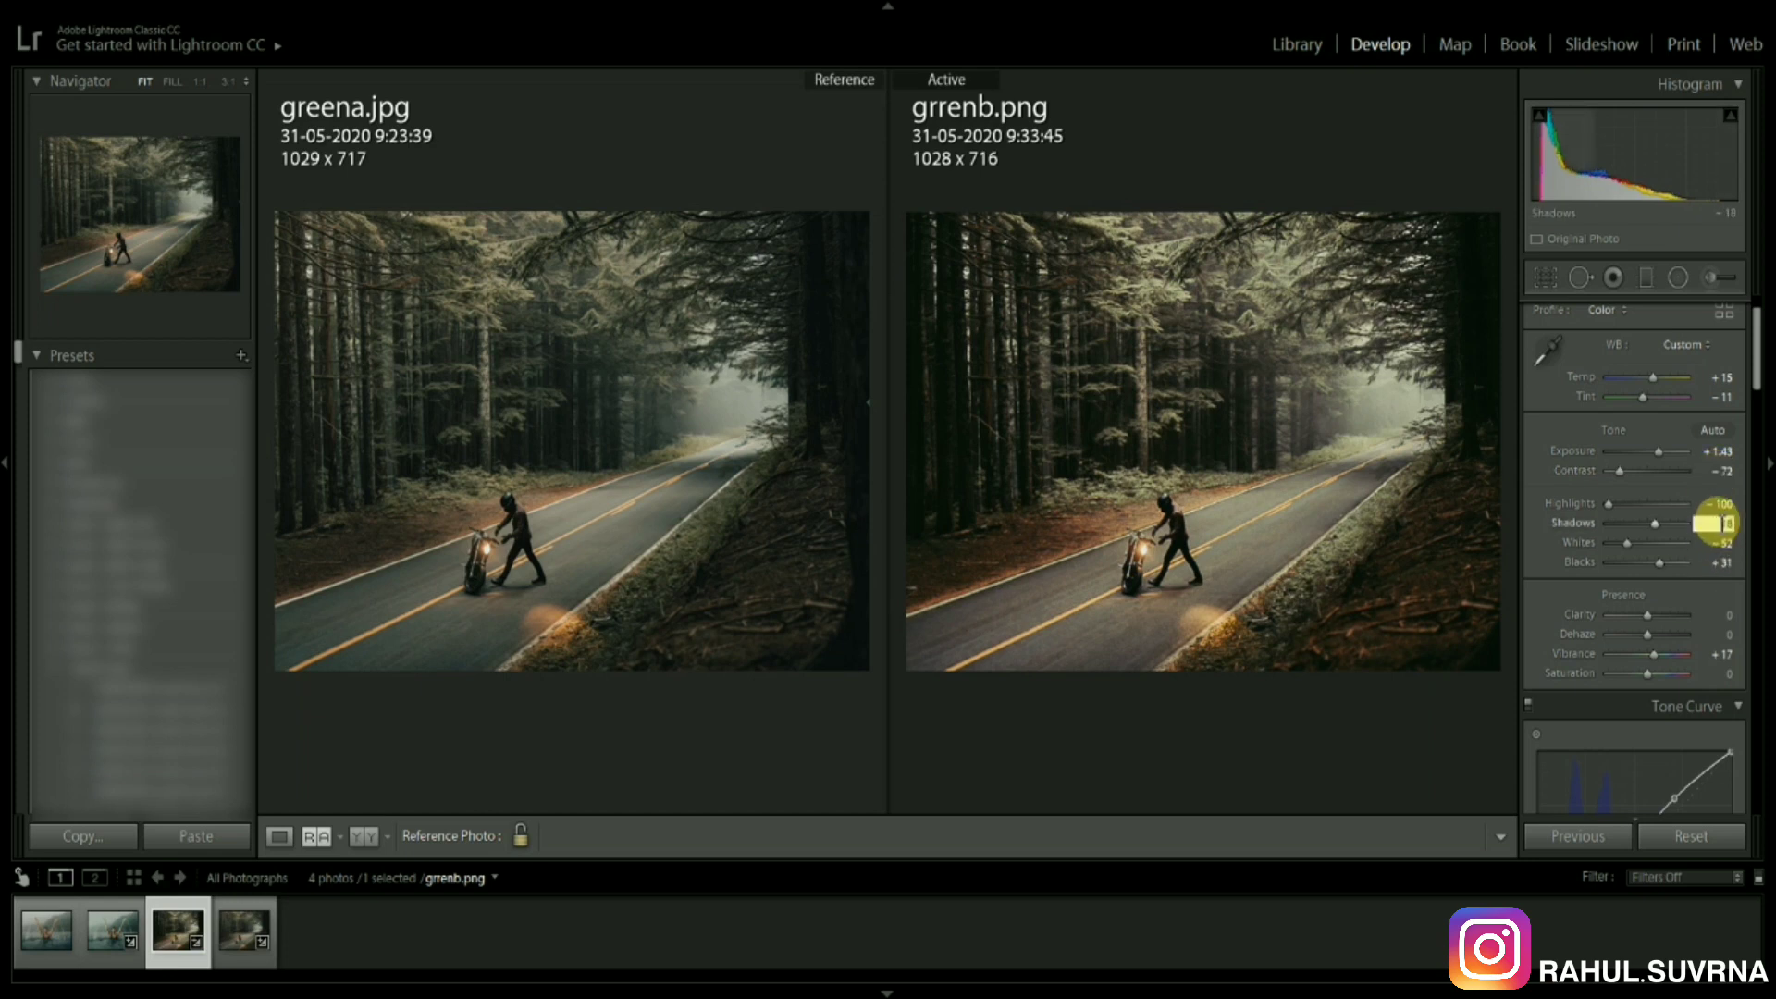
pyautogui.click(1726, 654)
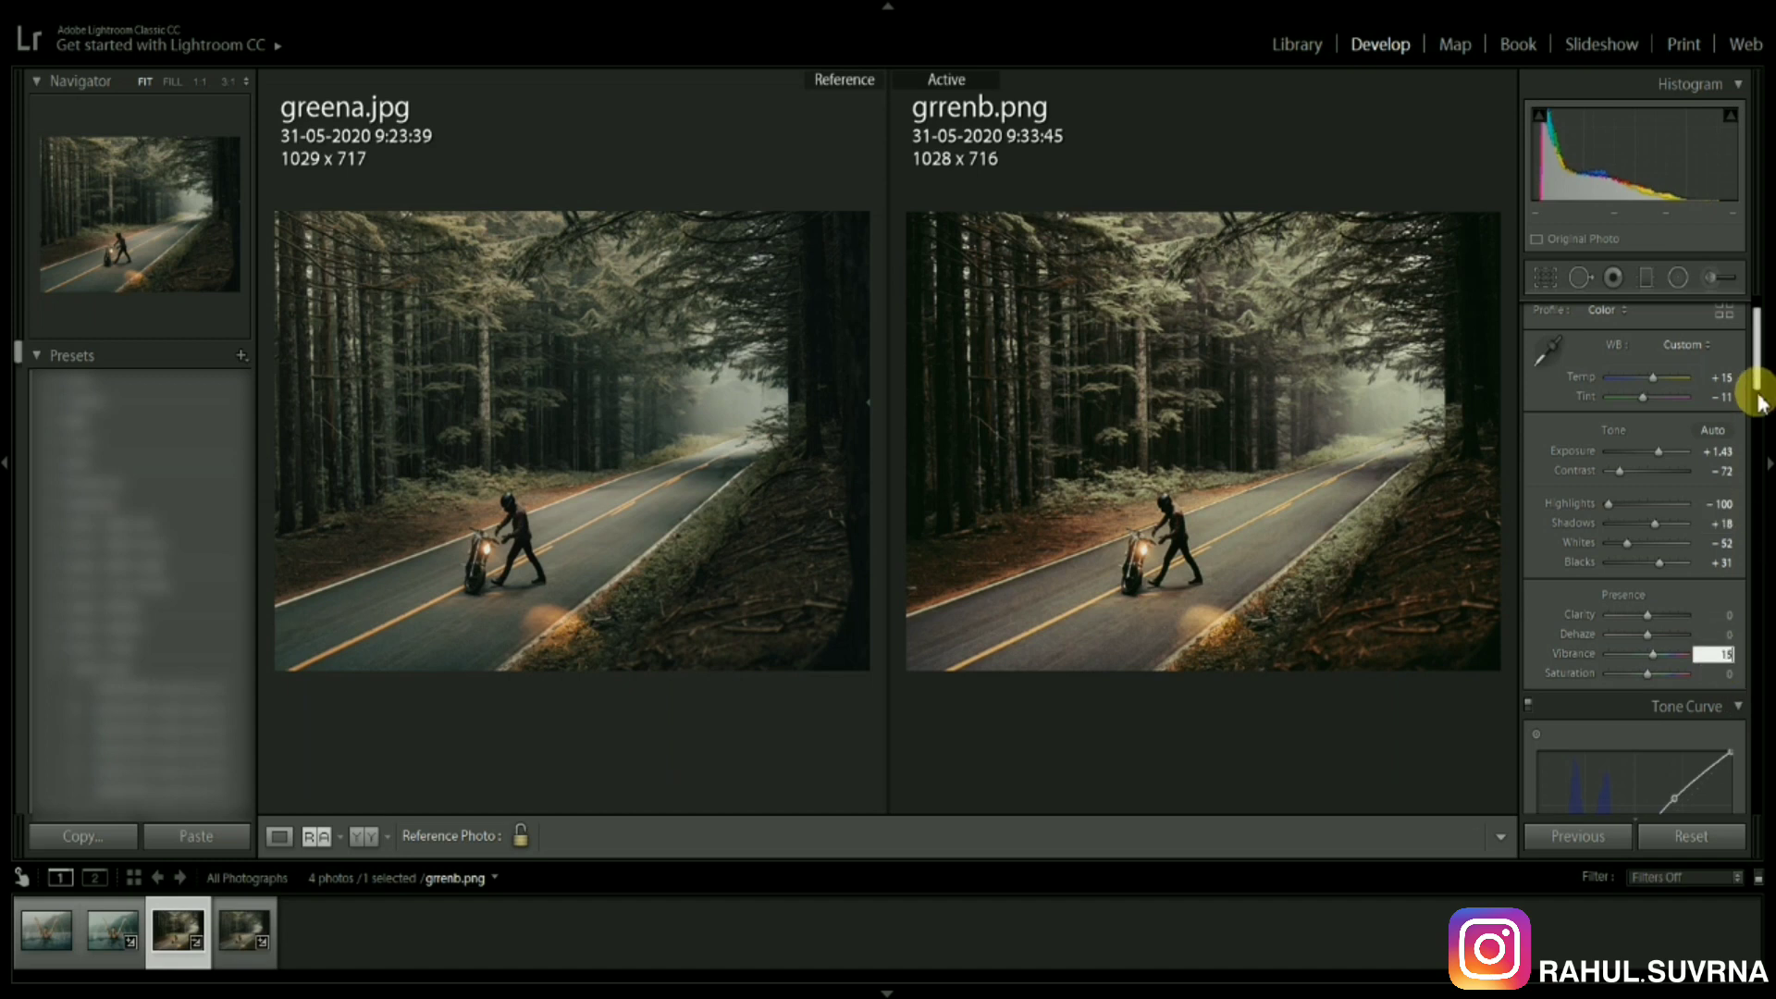
pyautogui.moveTo(1755, 341); pyautogui.dragTo(1762, 430)
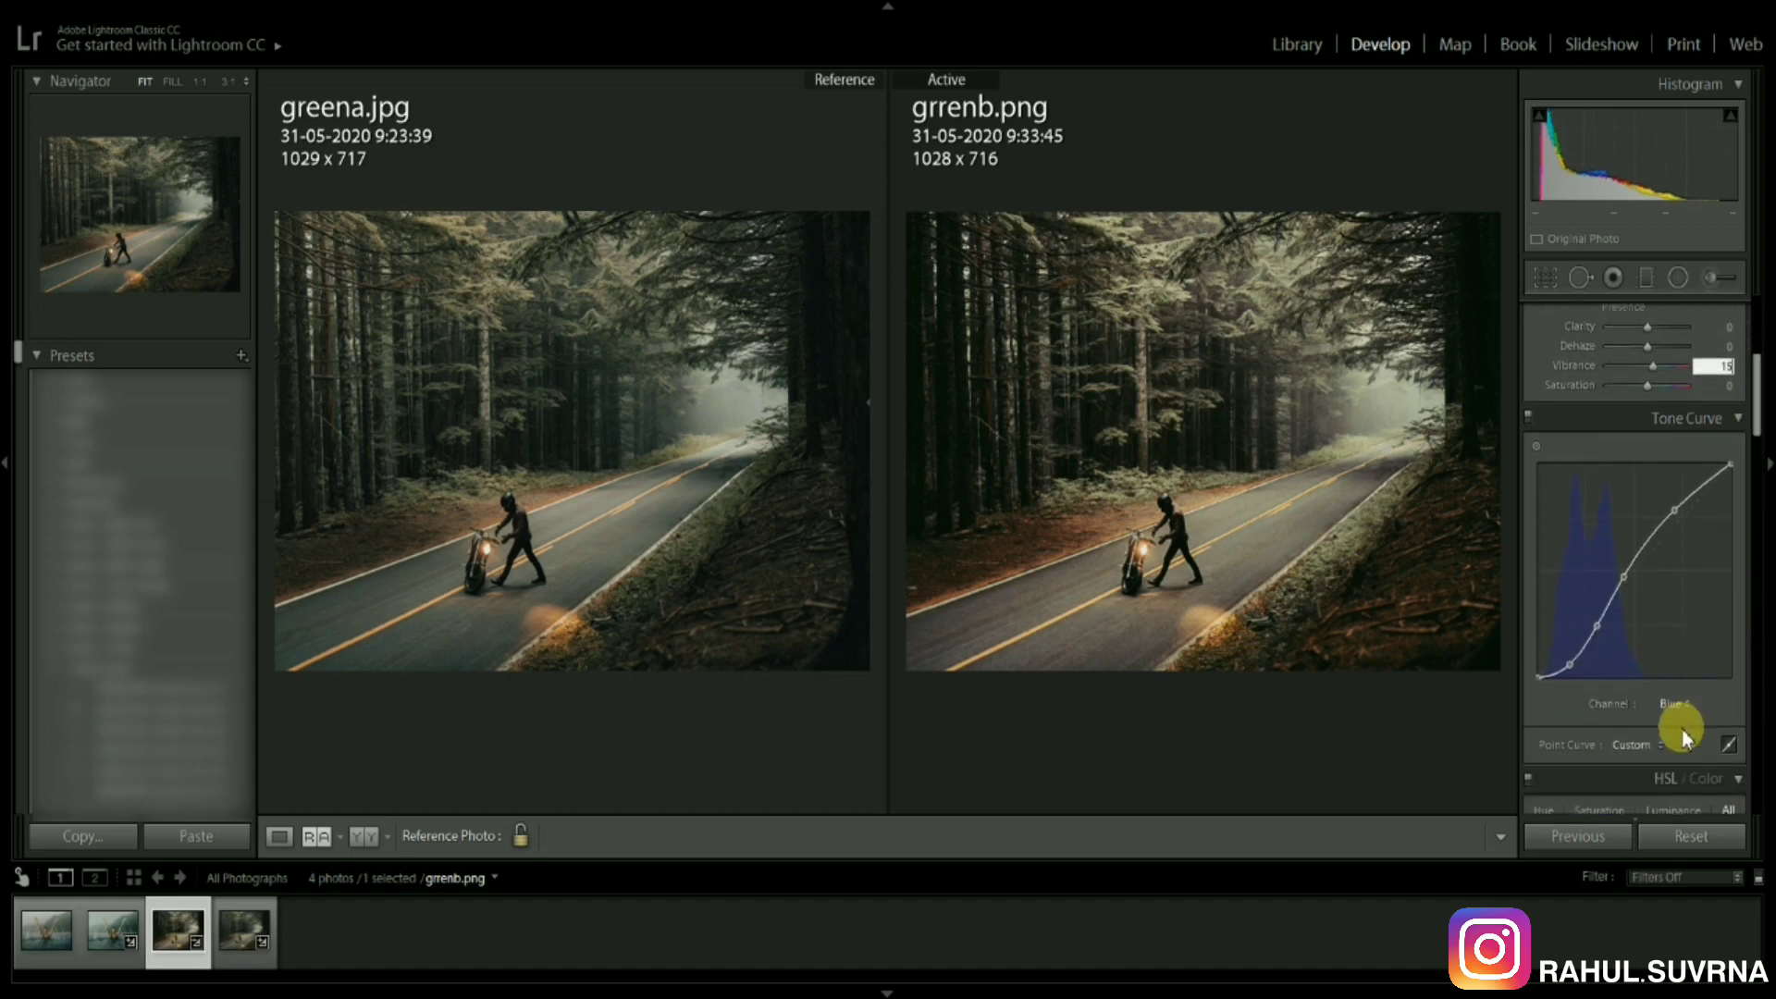
# Step: On the RGB tone curve, lower the shadow point slightly and lift the upper-midtone point
pyautogui.click(1679, 702)
pyautogui.click(1652, 726)
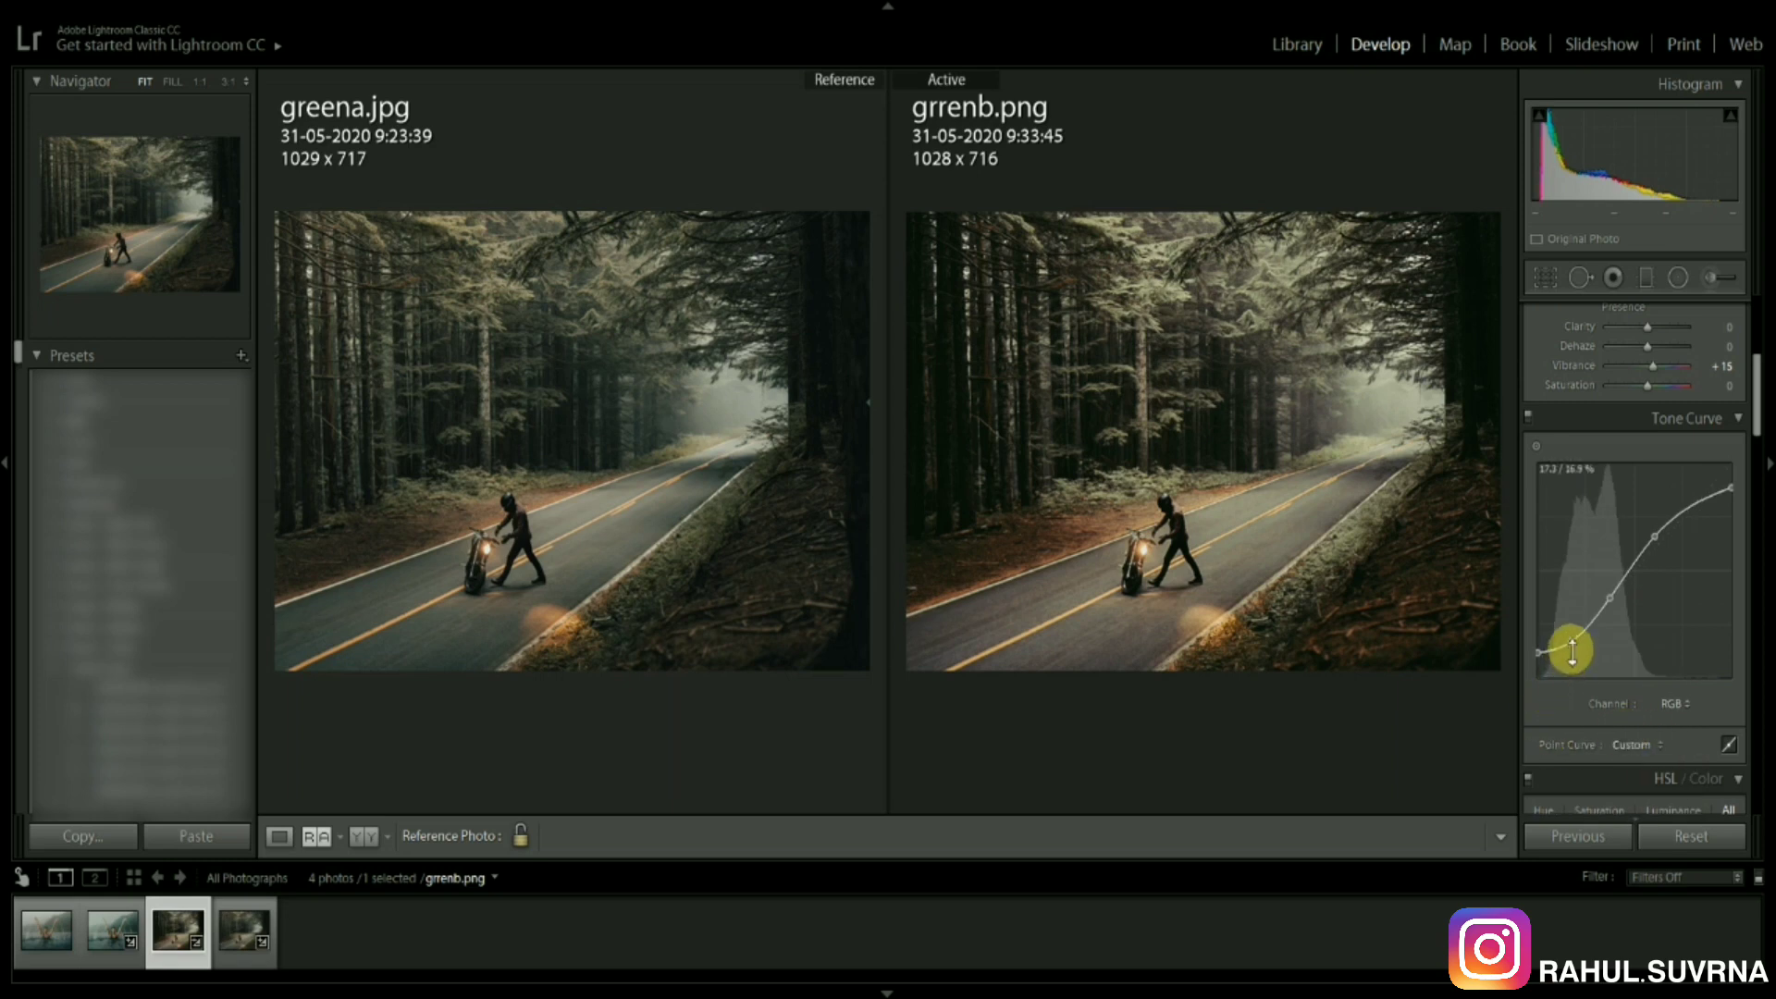
pyautogui.moveTo(1573, 640); pyautogui.dragTo(1574, 641)
pyautogui.click(1625, 615)
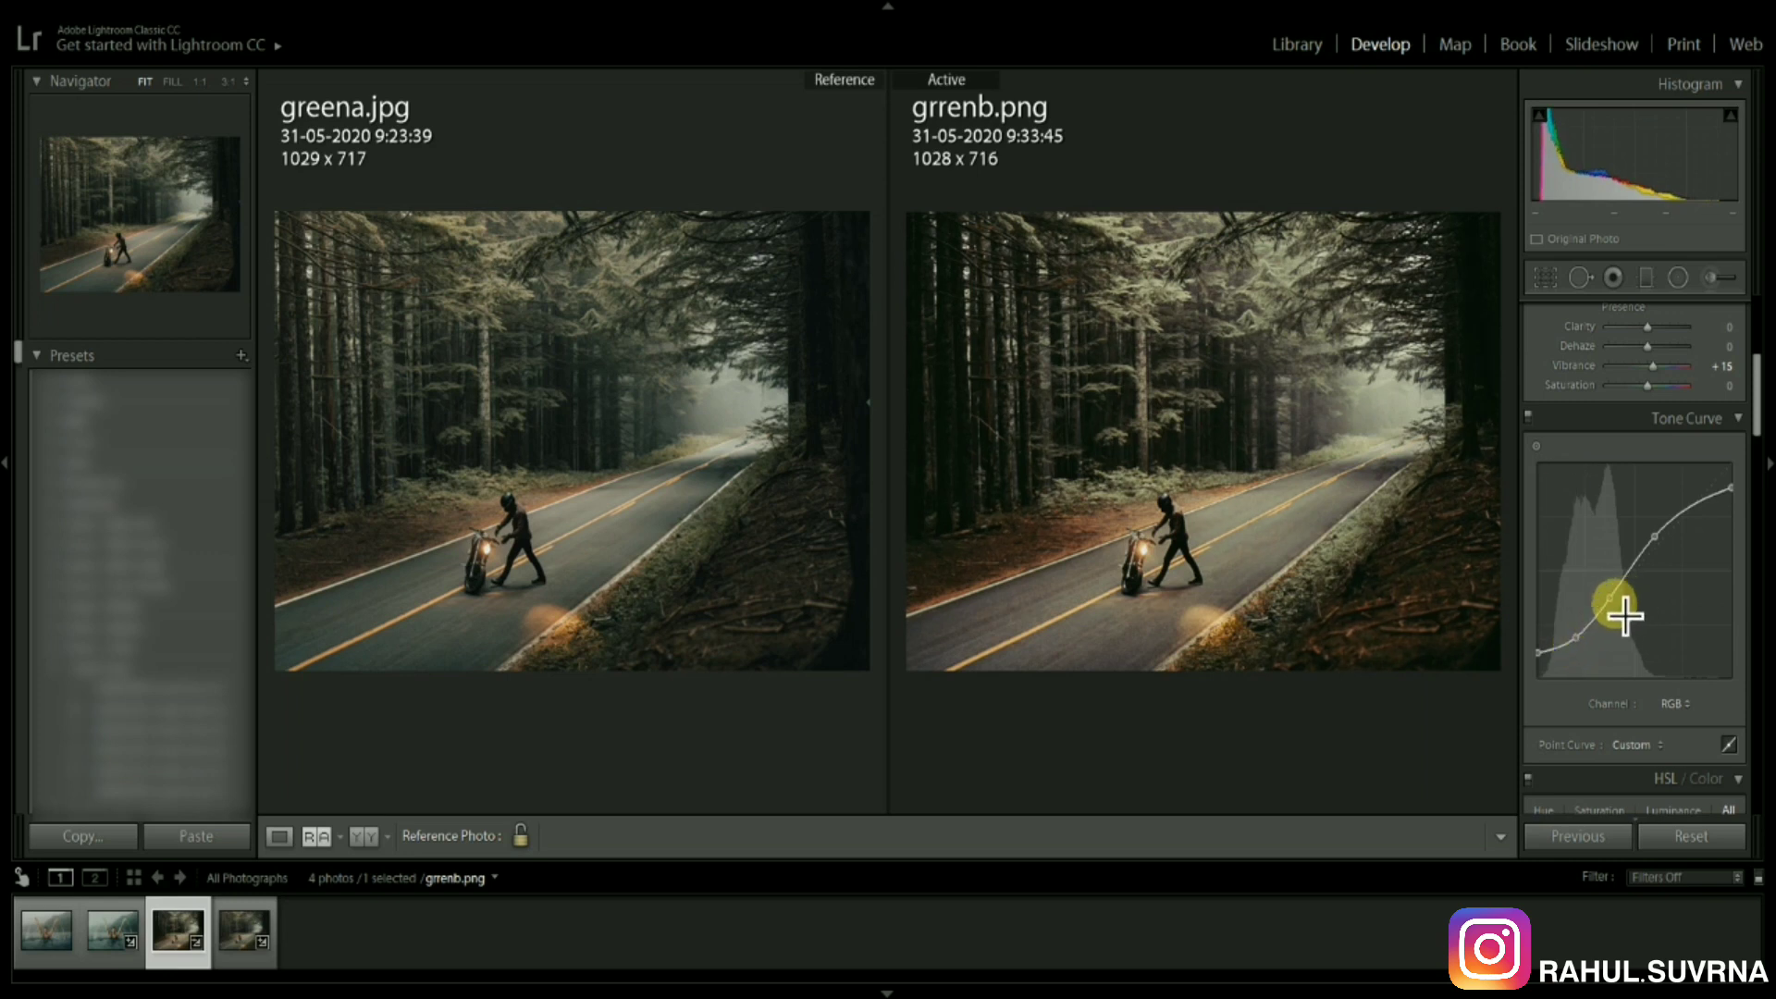
pyautogui.click(1611, 598)
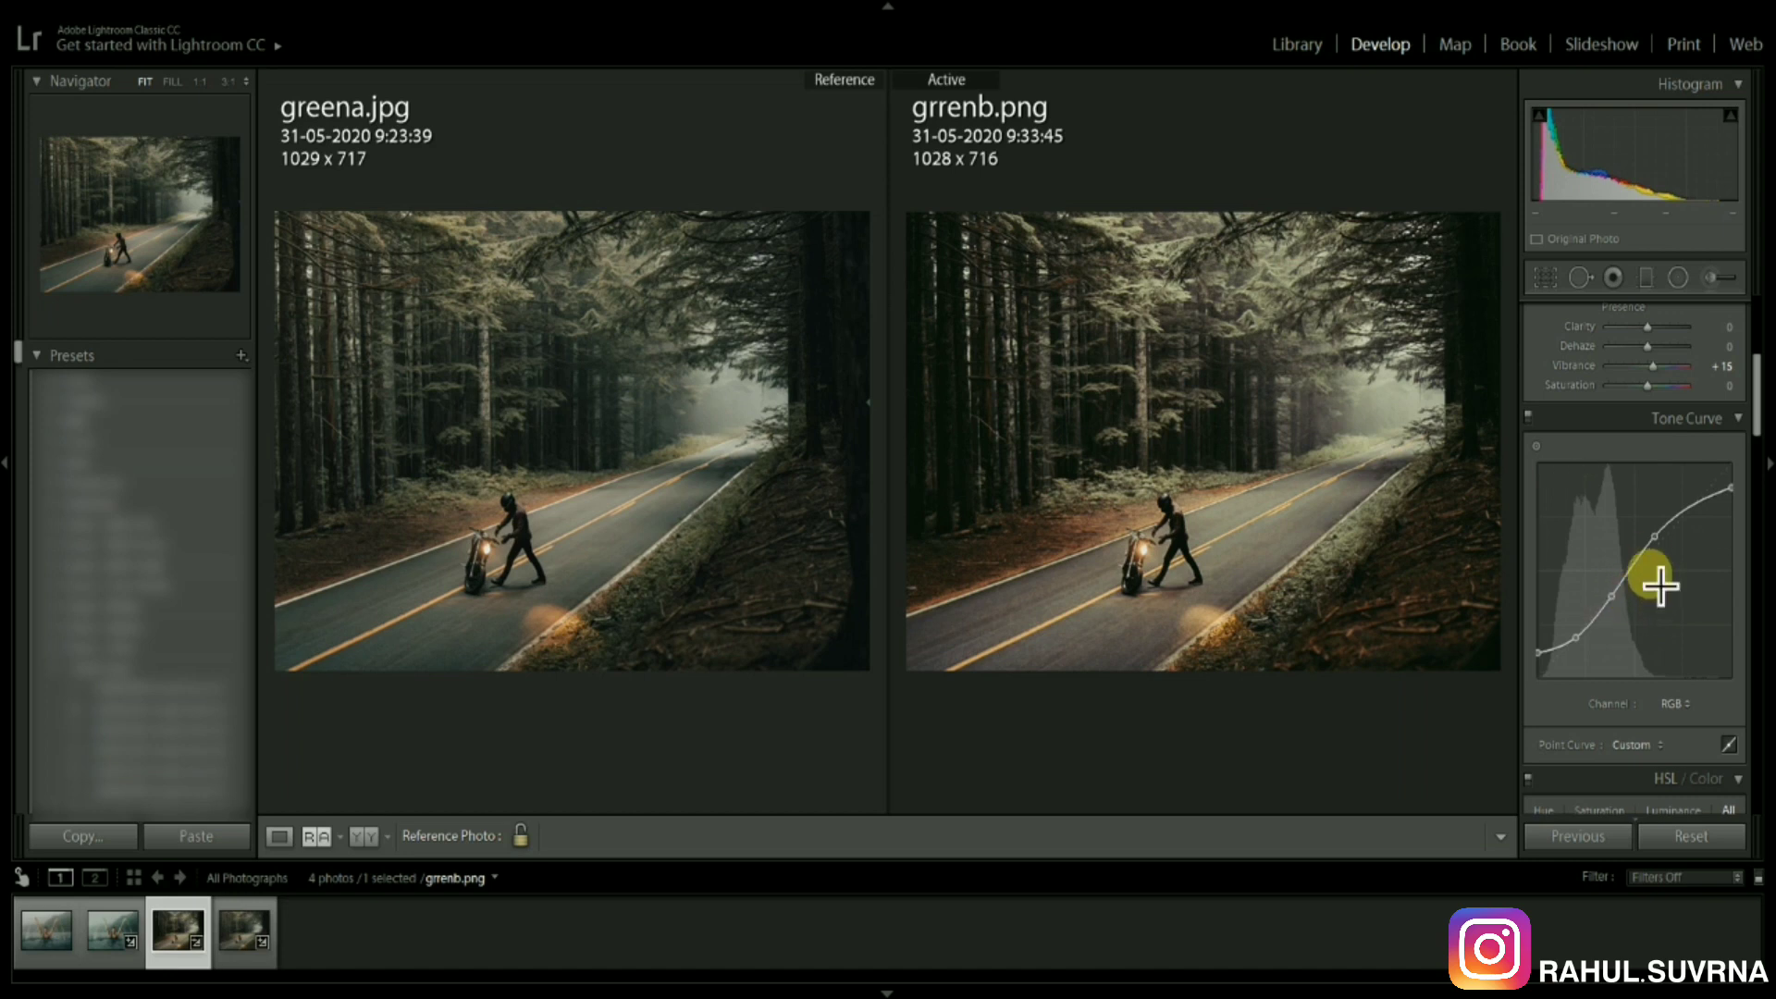
pyautogui.moveTo(1655, 545); pyautogui.dragTo(1658, 539)
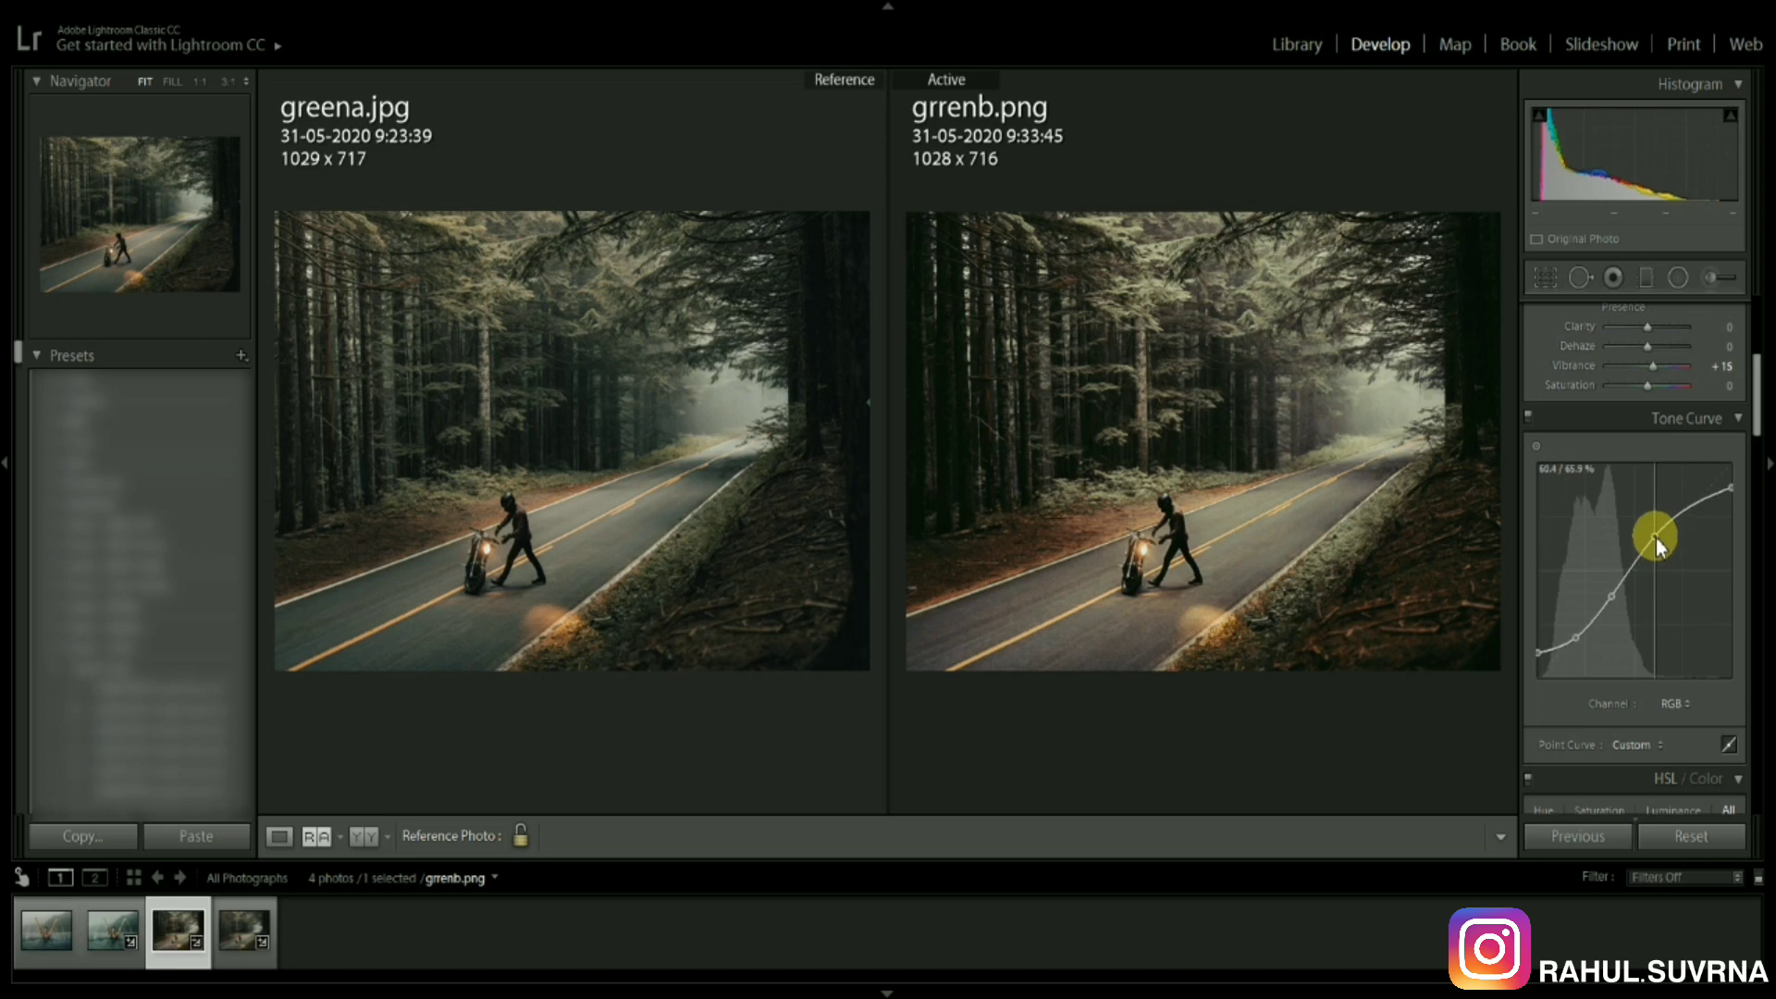
pyautogui.moveTo(1656, 536); pyautogui.dragTo(1656, 535)
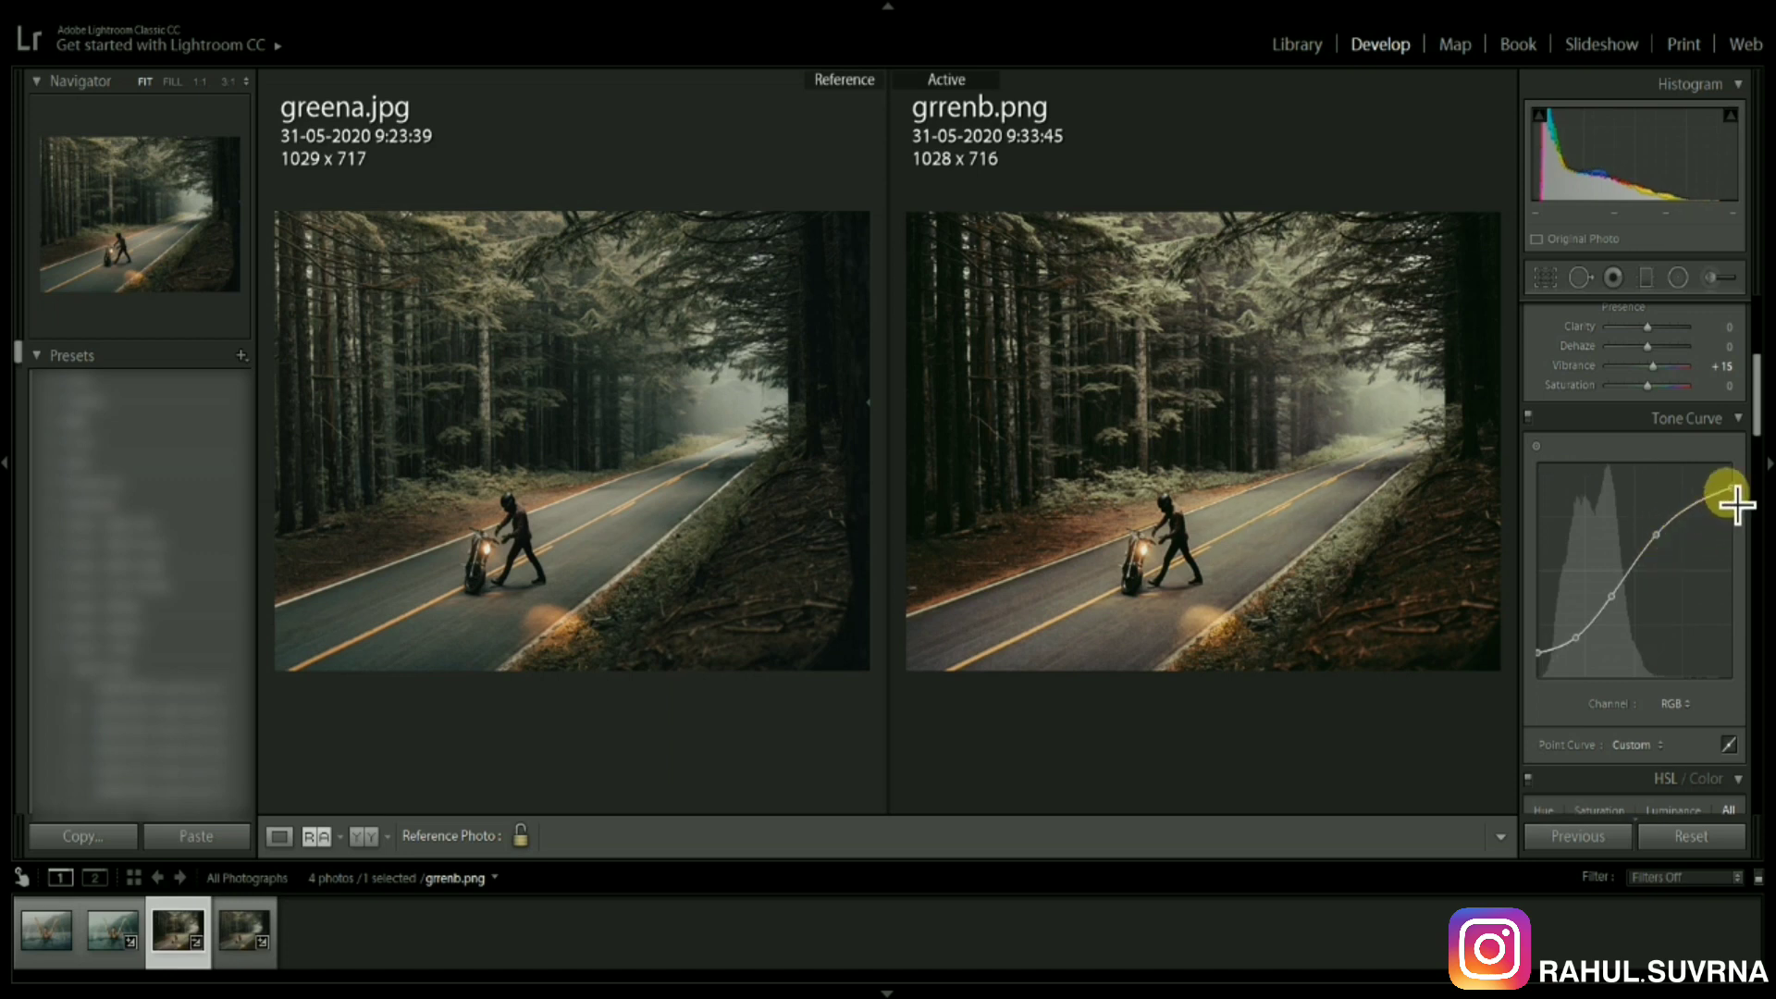
# Step: On the Red channel curve, lower the shadow point and reshape the midtone point
pyautogui.click(1679, 704)
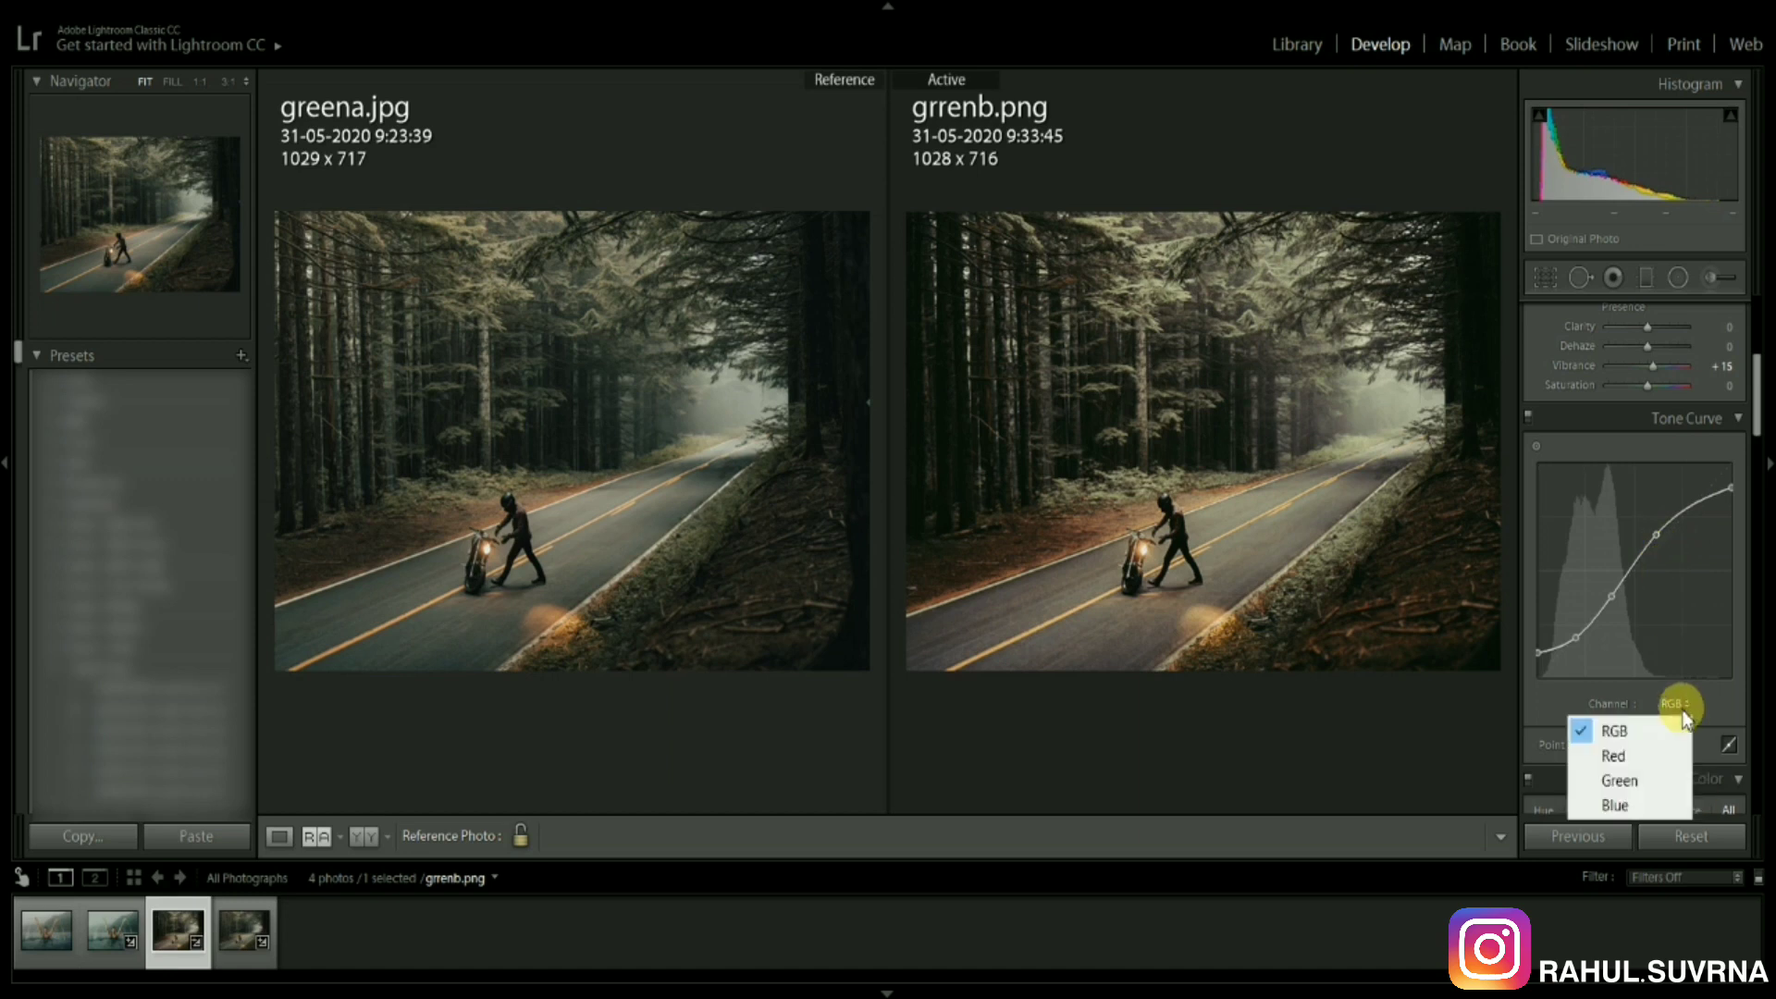
pyautogui.click(1676, 758)
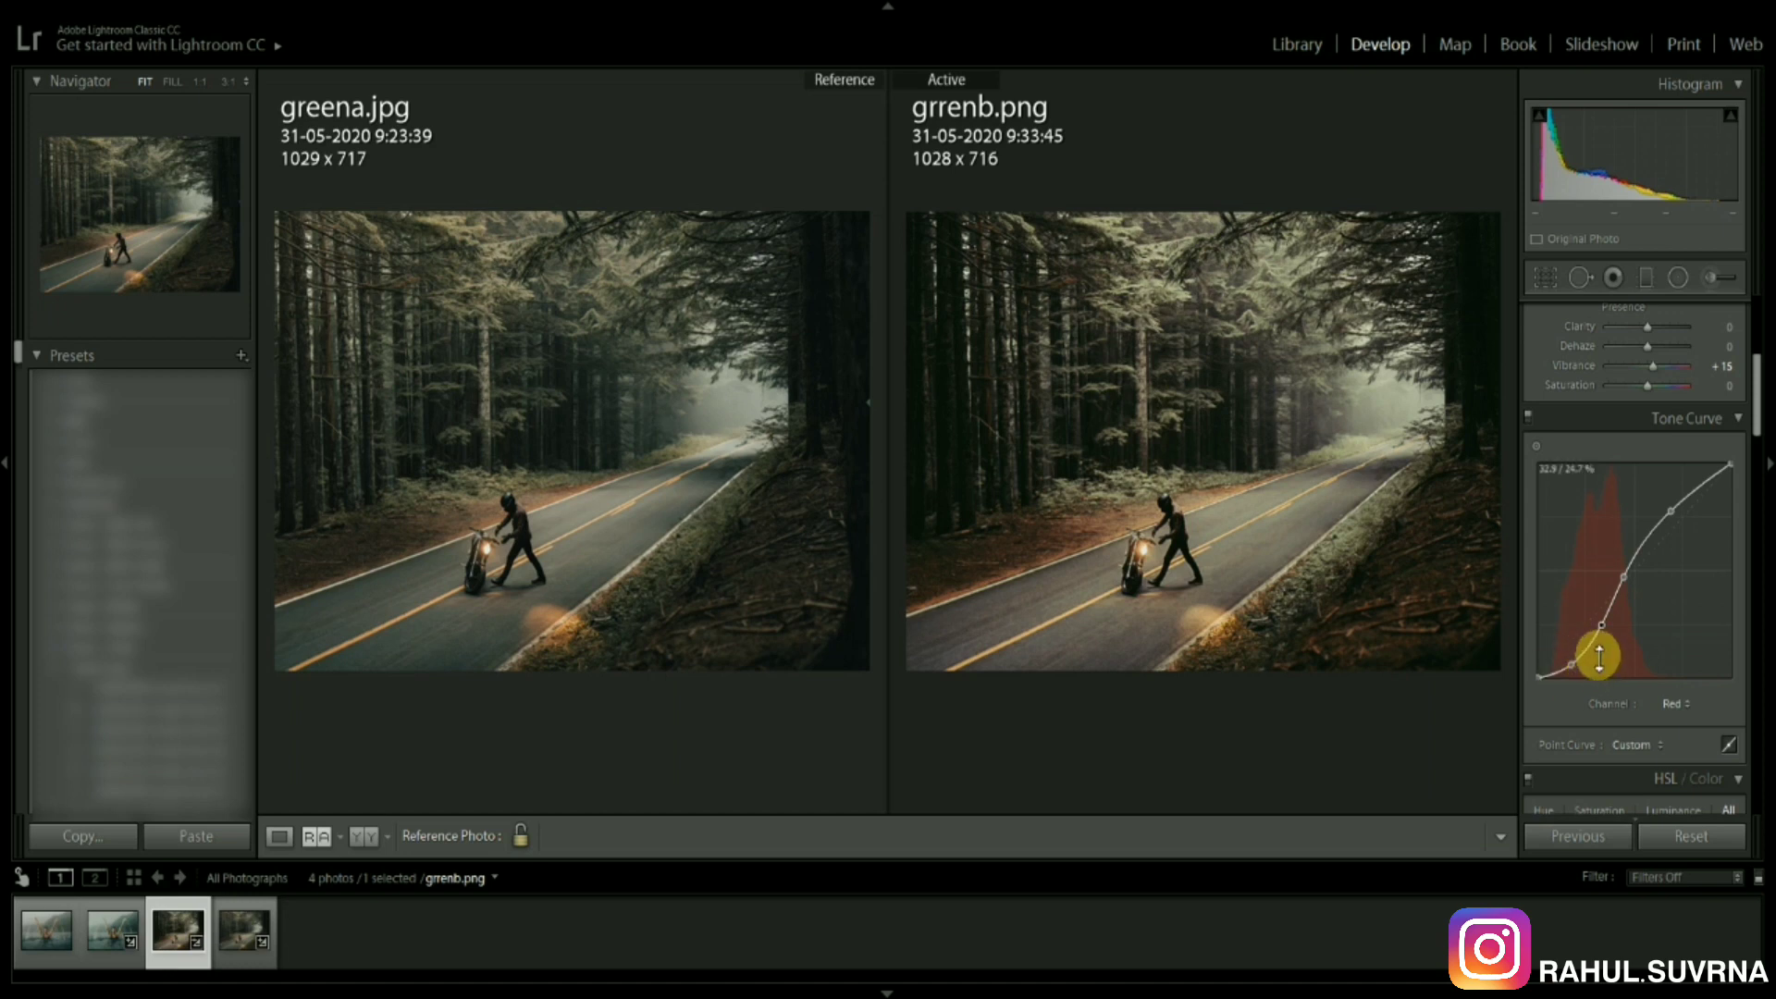
pyautogui.moveTo(1601, 625); pyautogui.dragTo(1598, 629)
pyautogui.click(1613, 607)
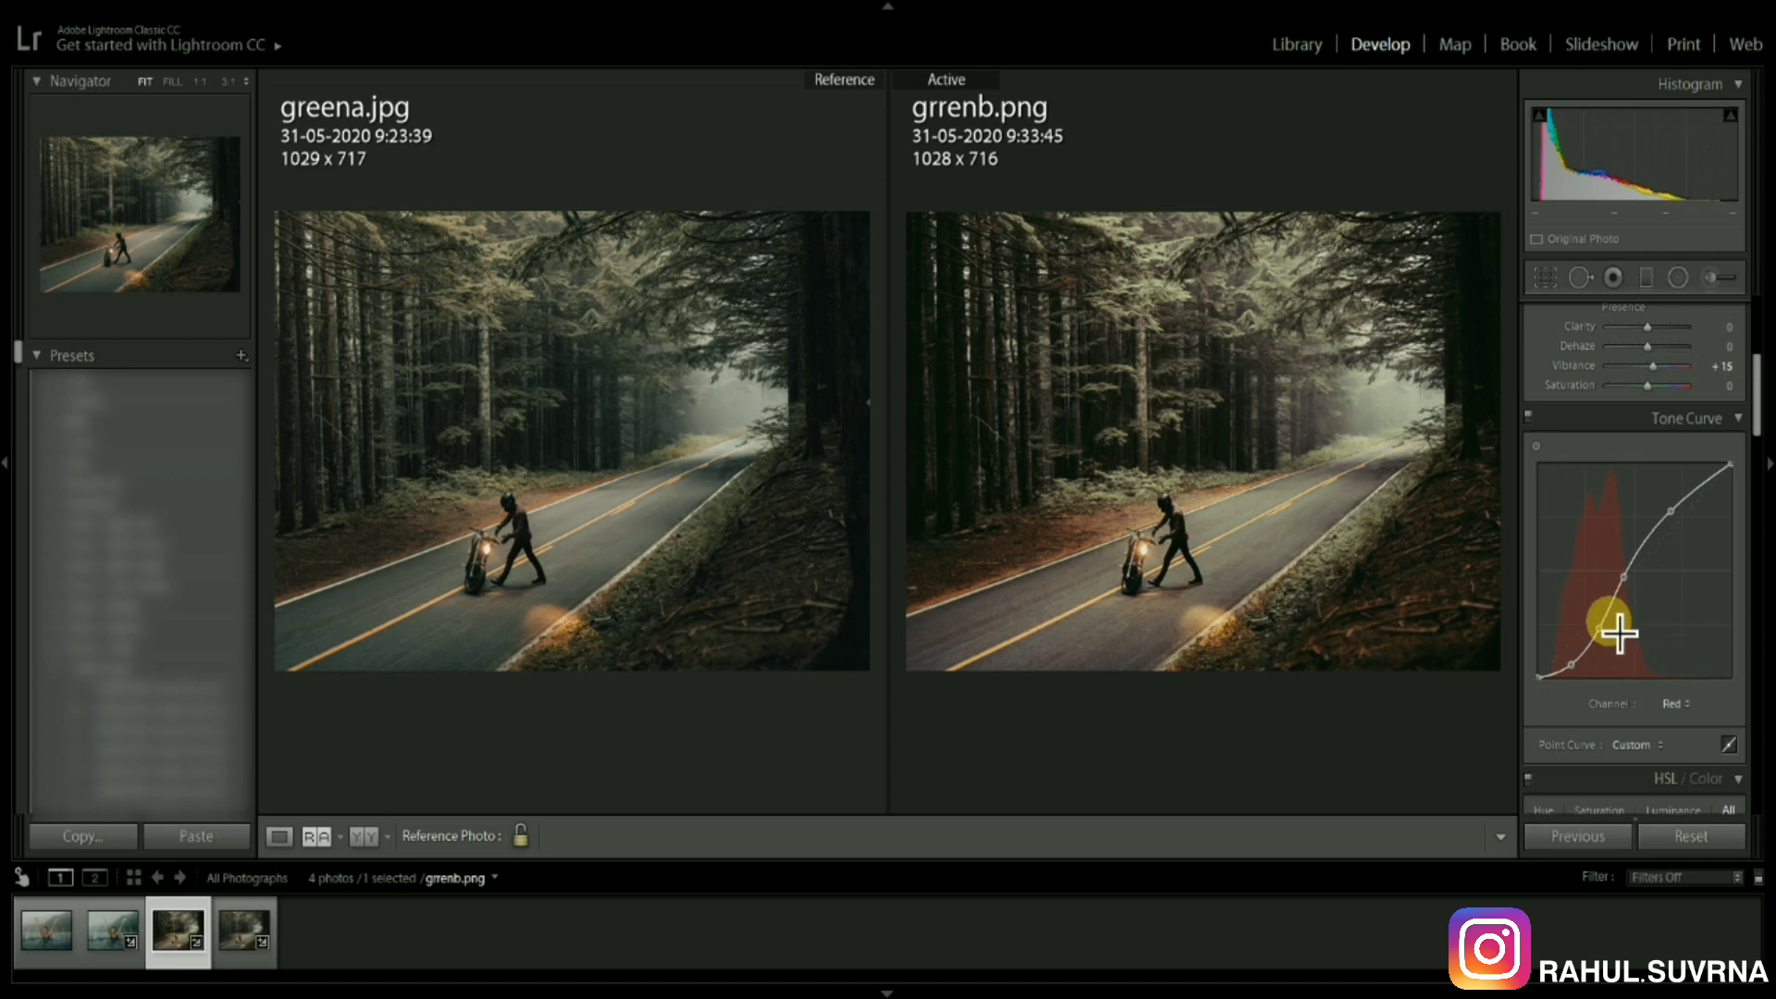
pyautogui.moveTo(1624, 625); pyautogui.dragTo(1623, 584)
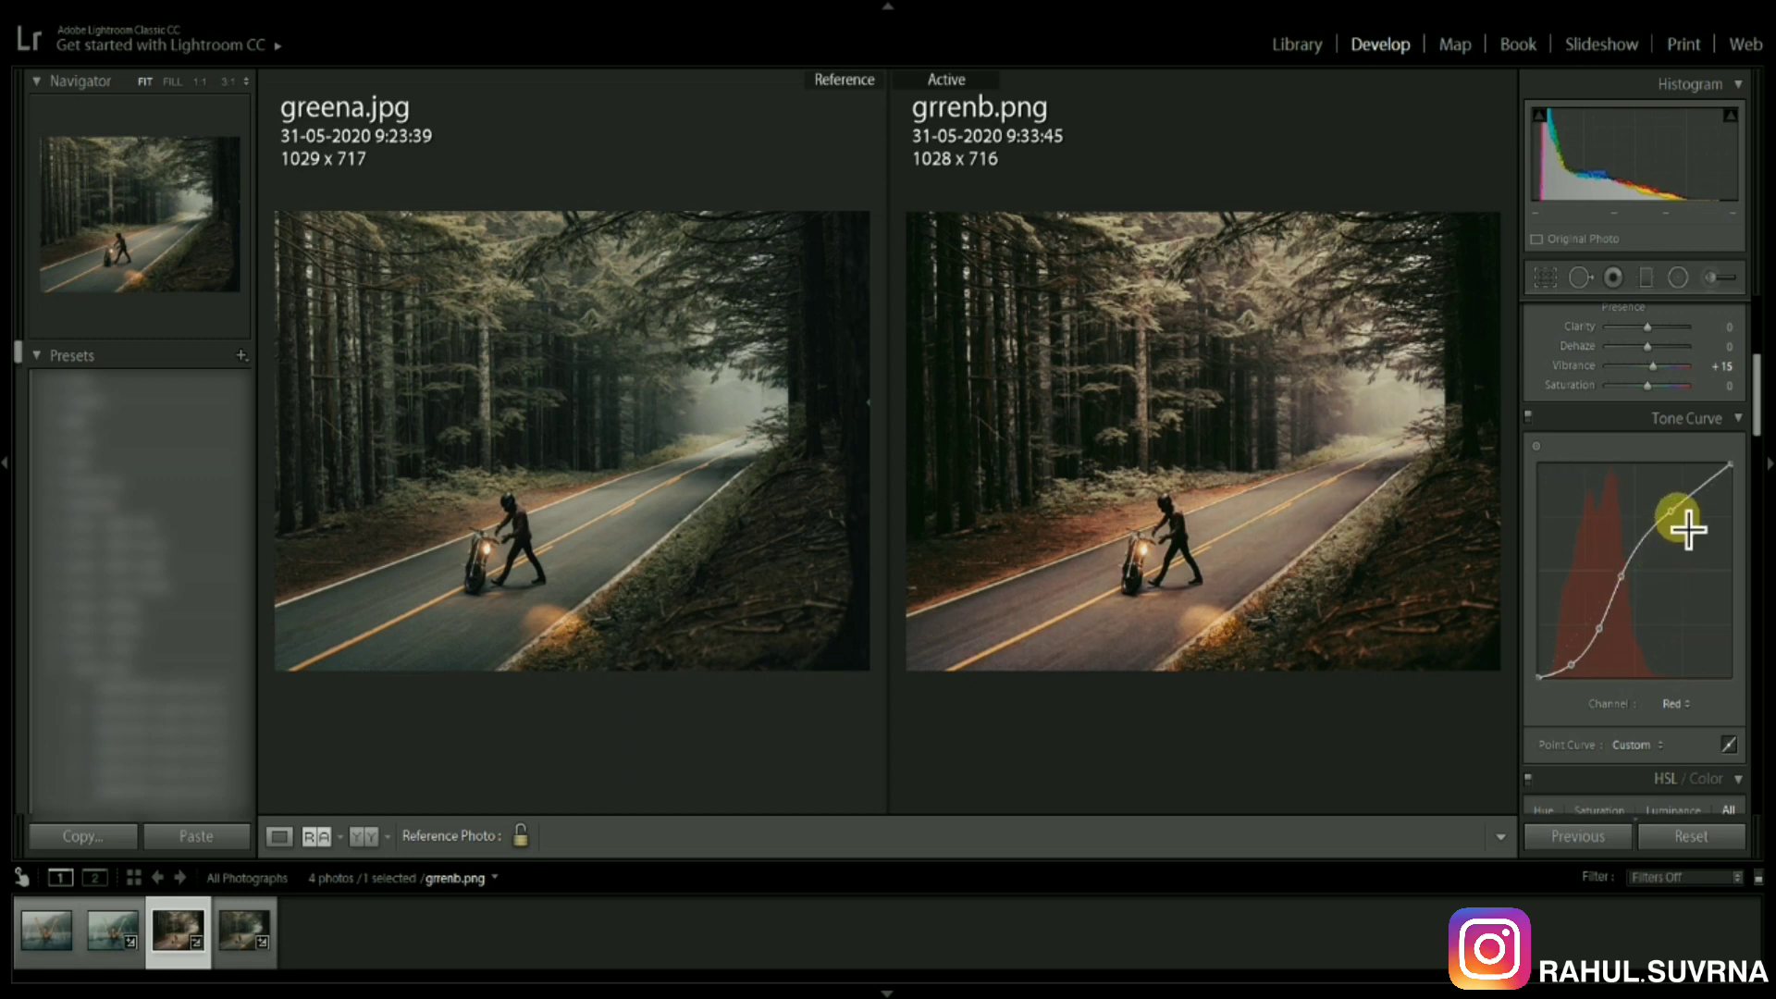
pyautogui.click(1672, 701)
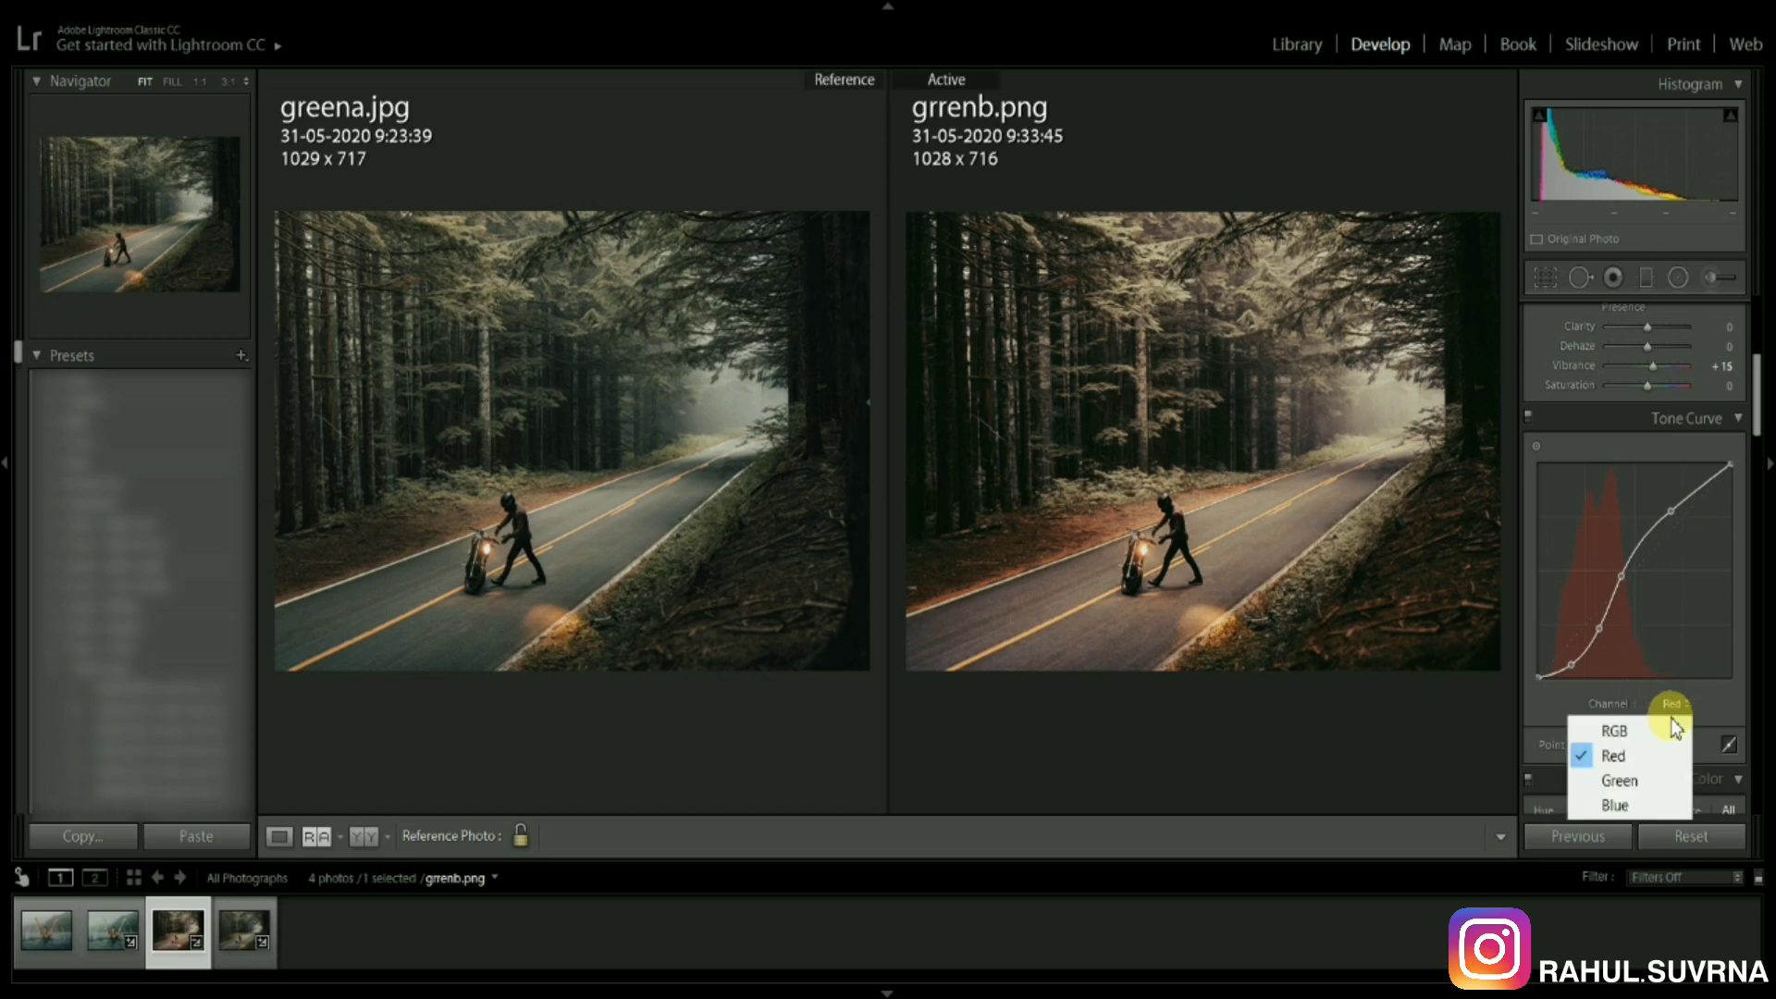
# Step: On the Green channel curve, pull the midtone point slightly down and left
pyautogui.click(1661, 781)
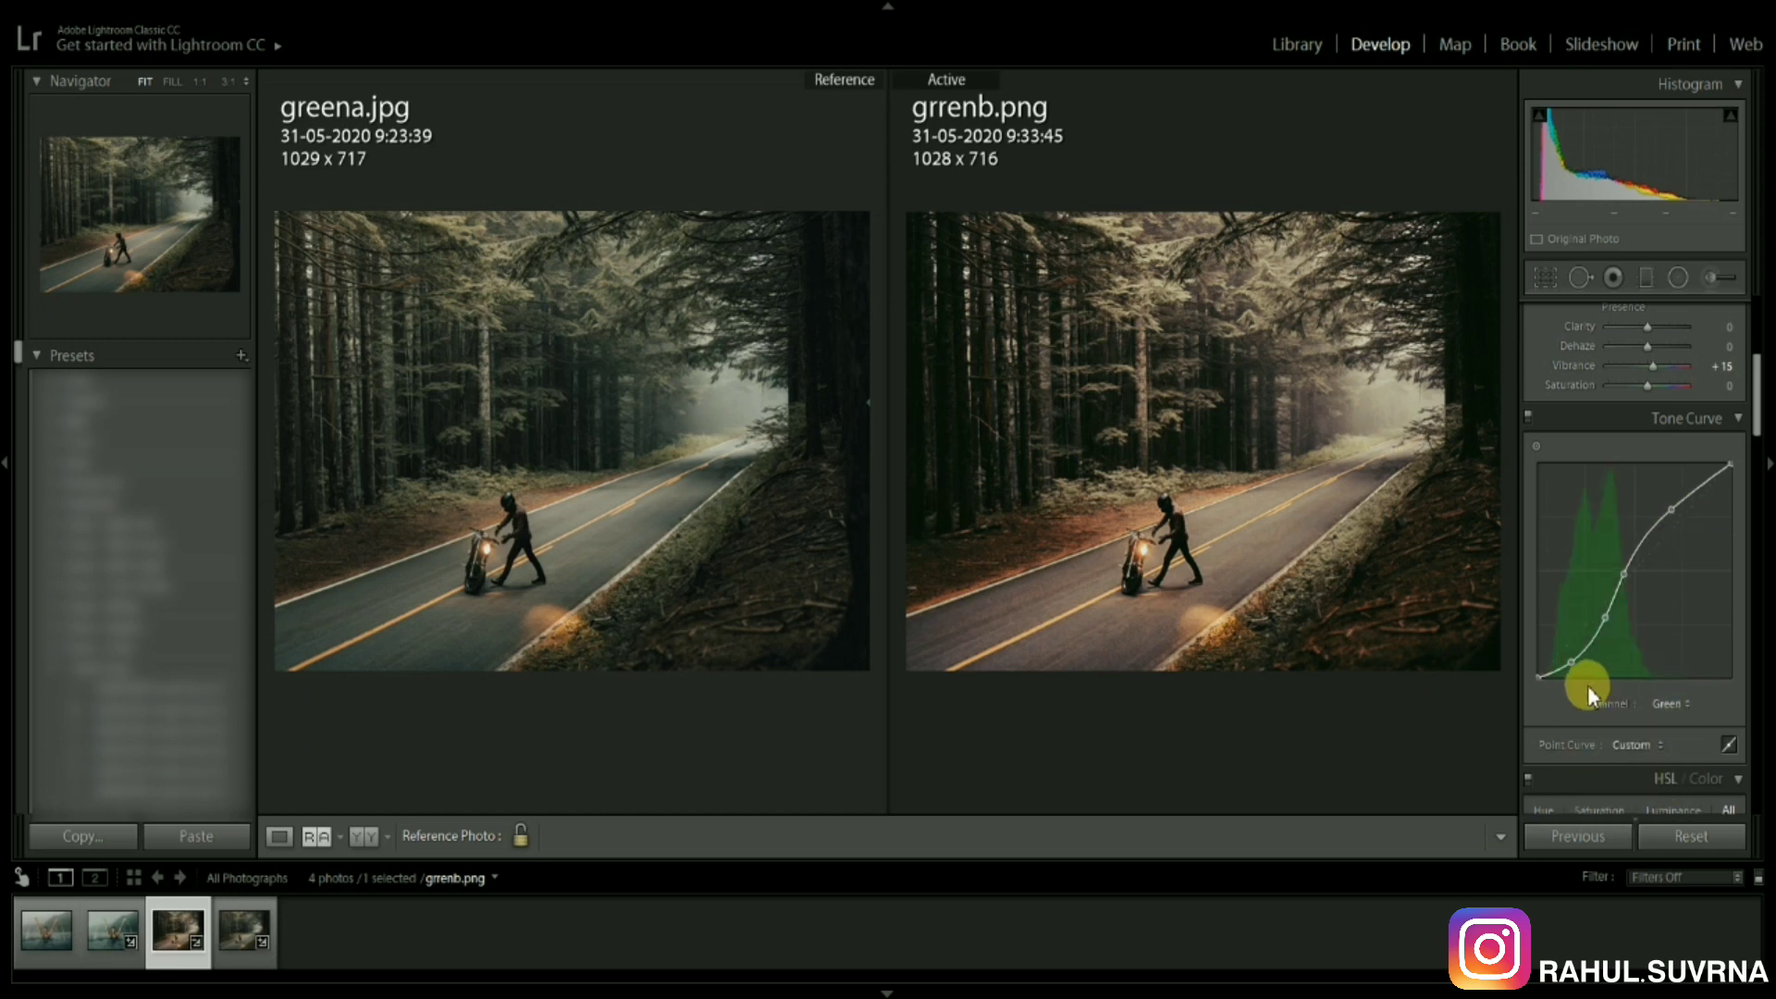
pyautogui.moveTo(1605, 620)
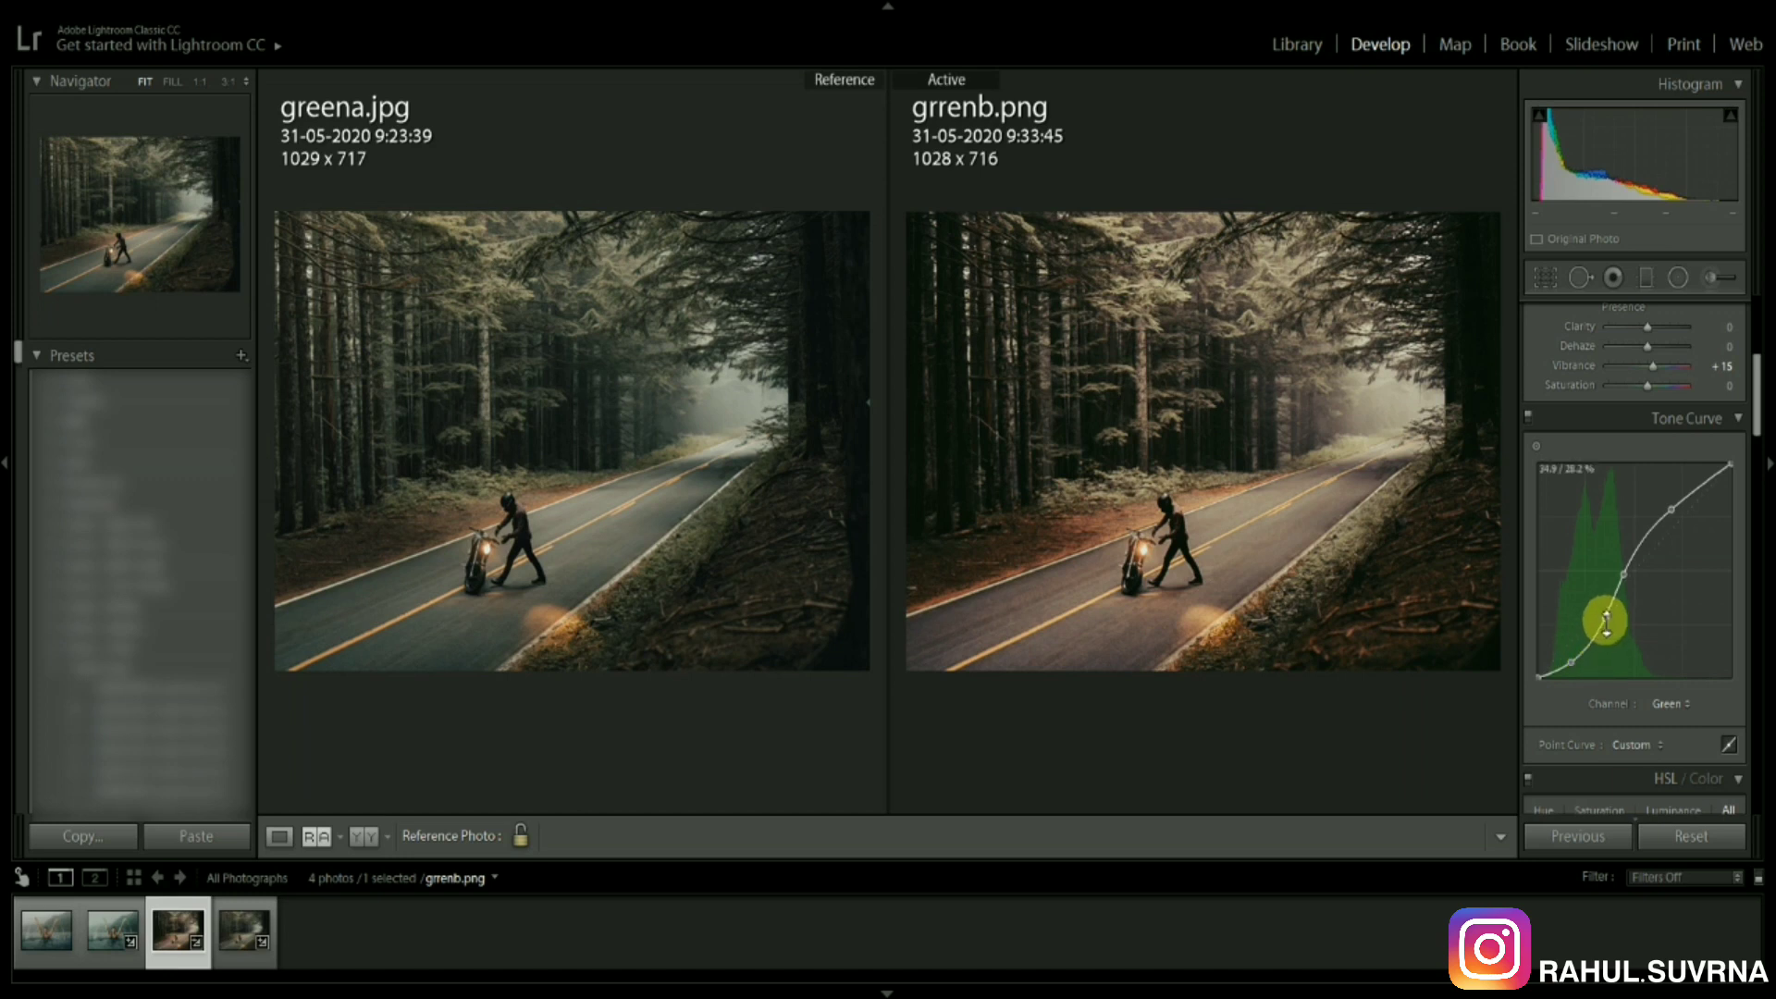
pyautogui.moveTo(1607, 627); pyautogui.dragTo(1600, 619)
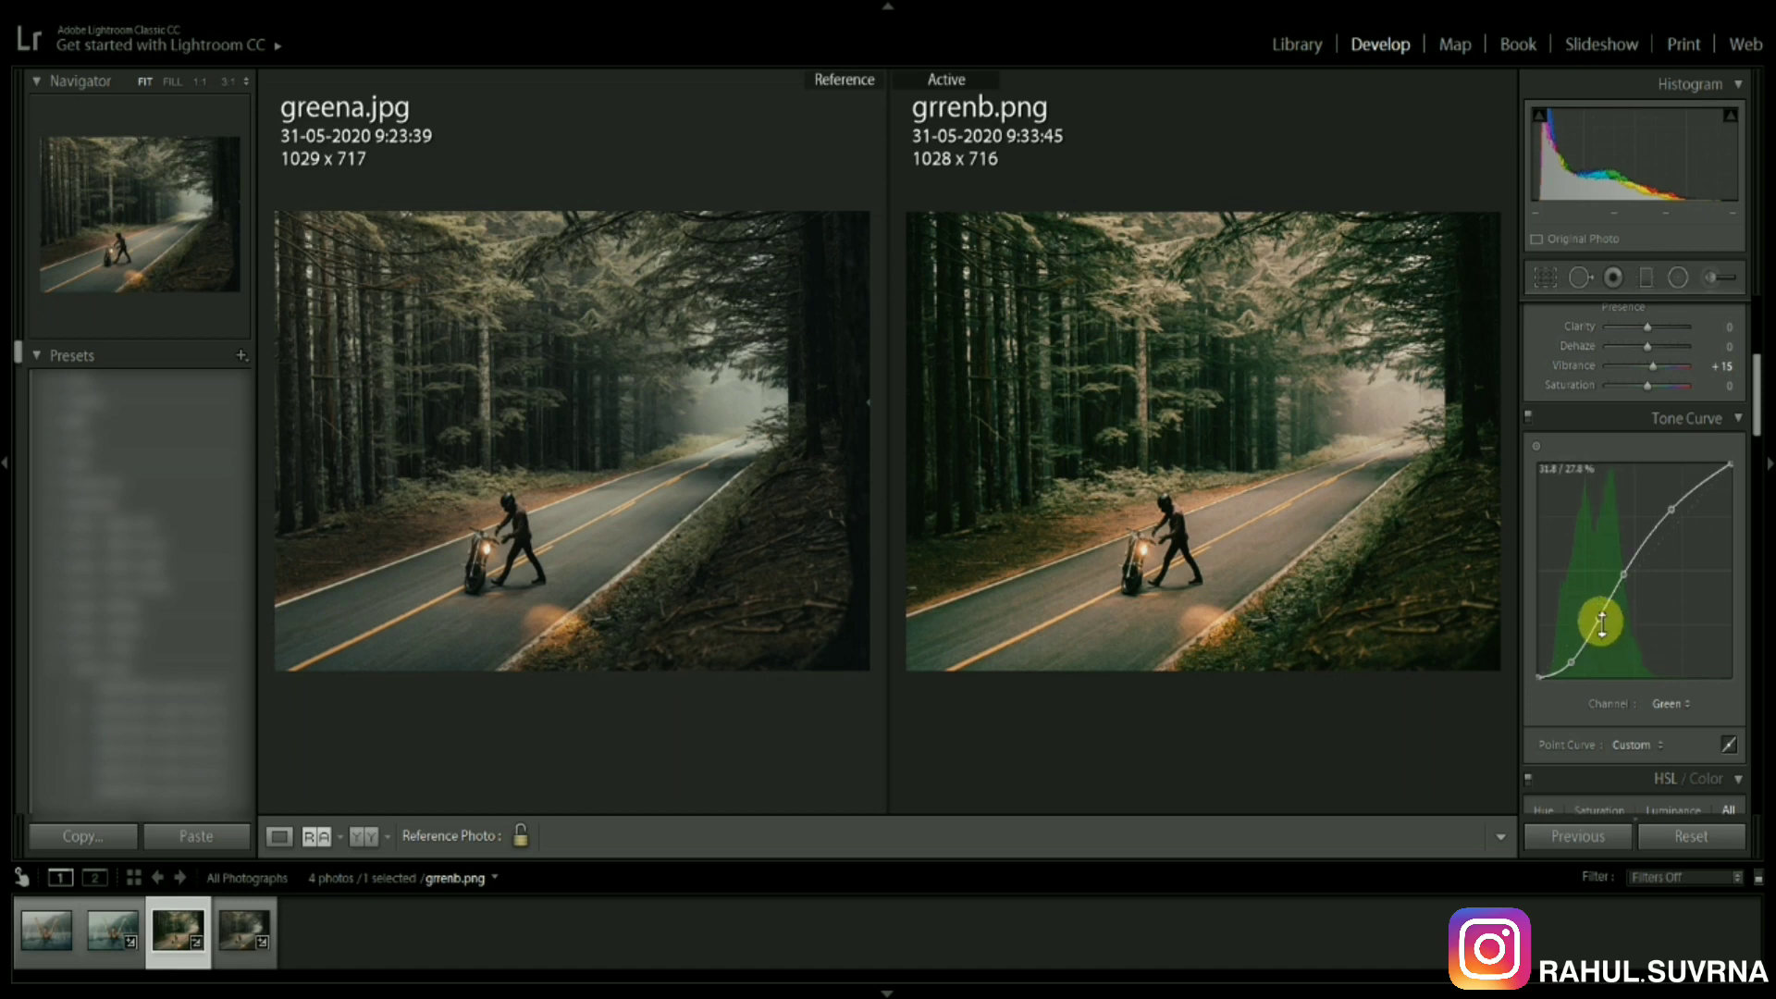
pyautogui.moveTo(1599, 618); pyautogui.dragTo(1604, 630)
# Step: On the Blue channel curve, add shadow and lower-midtone points and raise the midtone point slightly
pyautogui.click(1680, 718)
pyautogui.click(1657, 799)
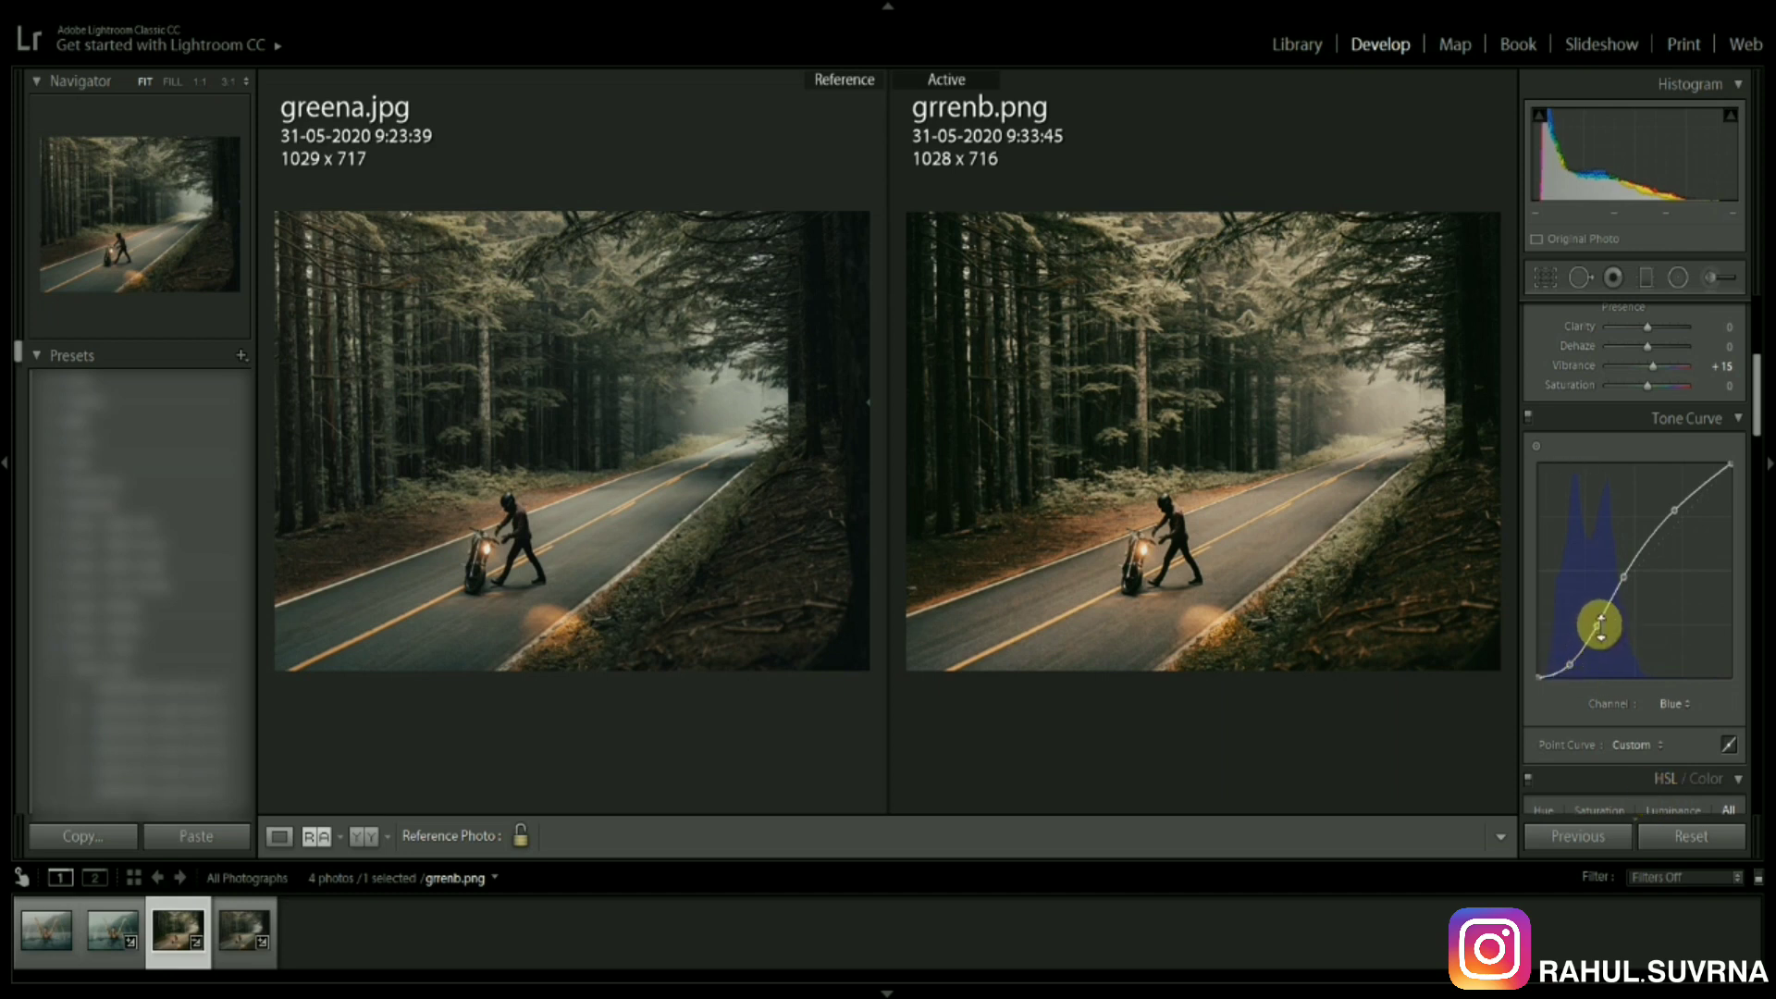
pyautogui.click(1567, 664)
pyautogui.click(1596, 632)
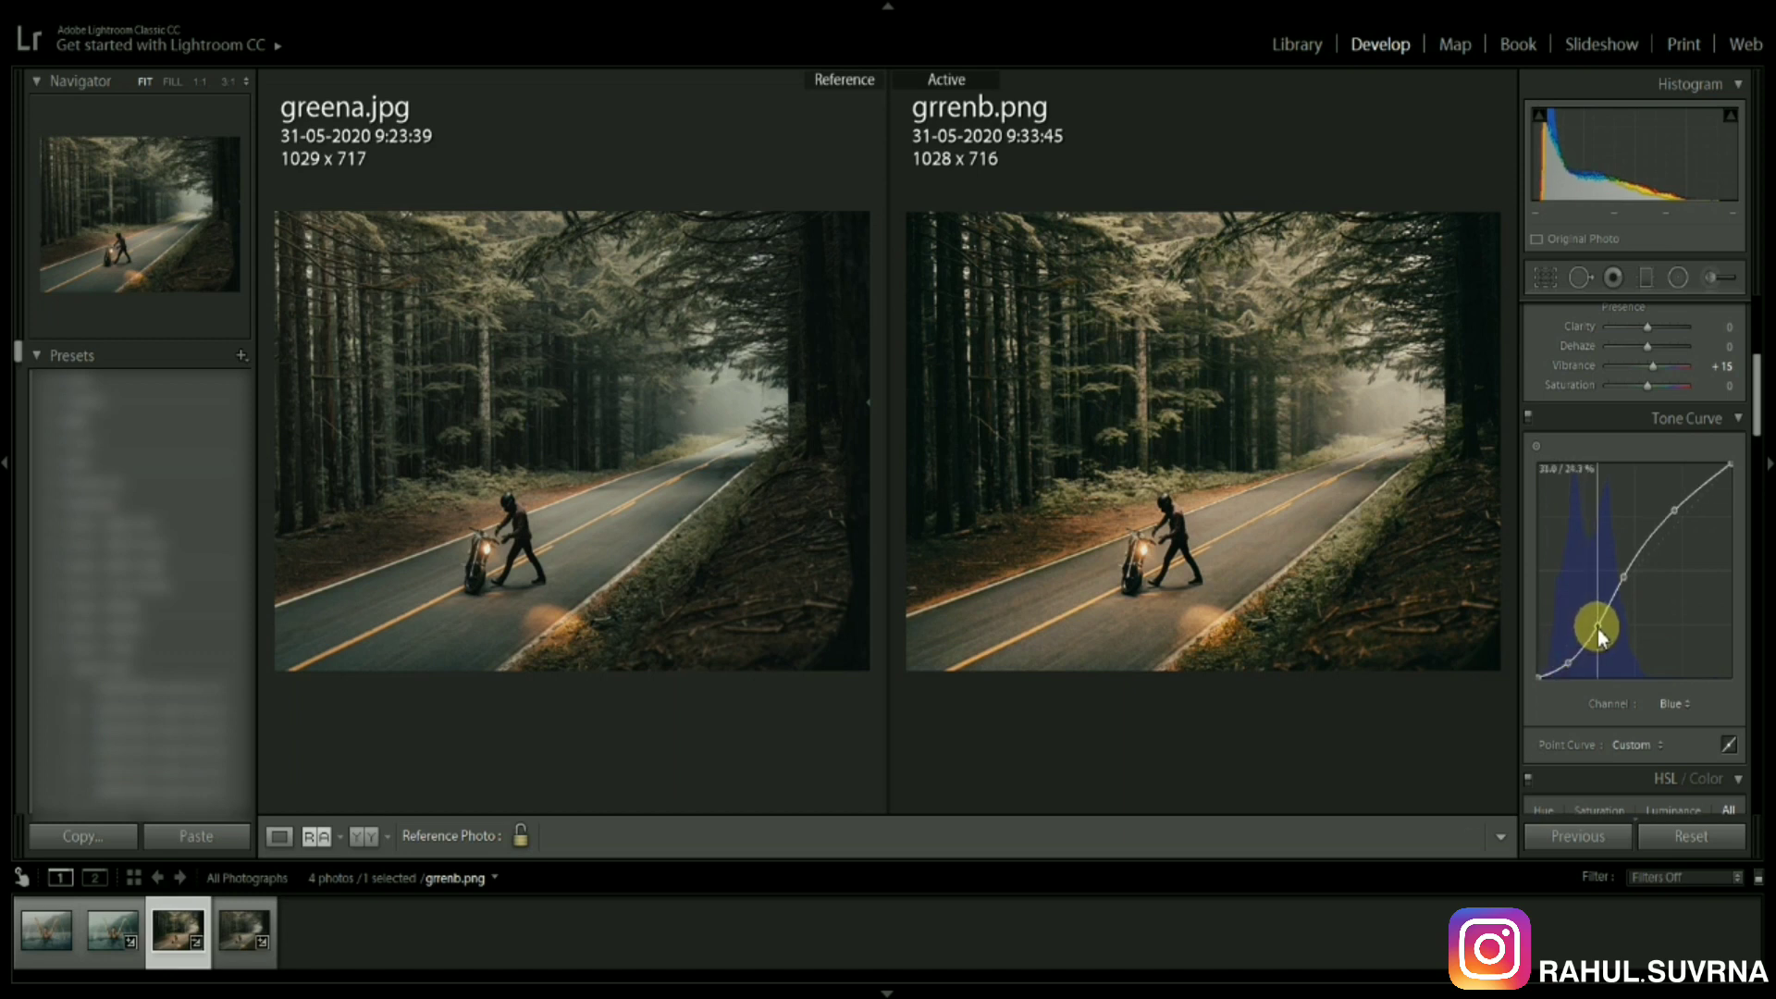
pyautogui.click(1623, 583)
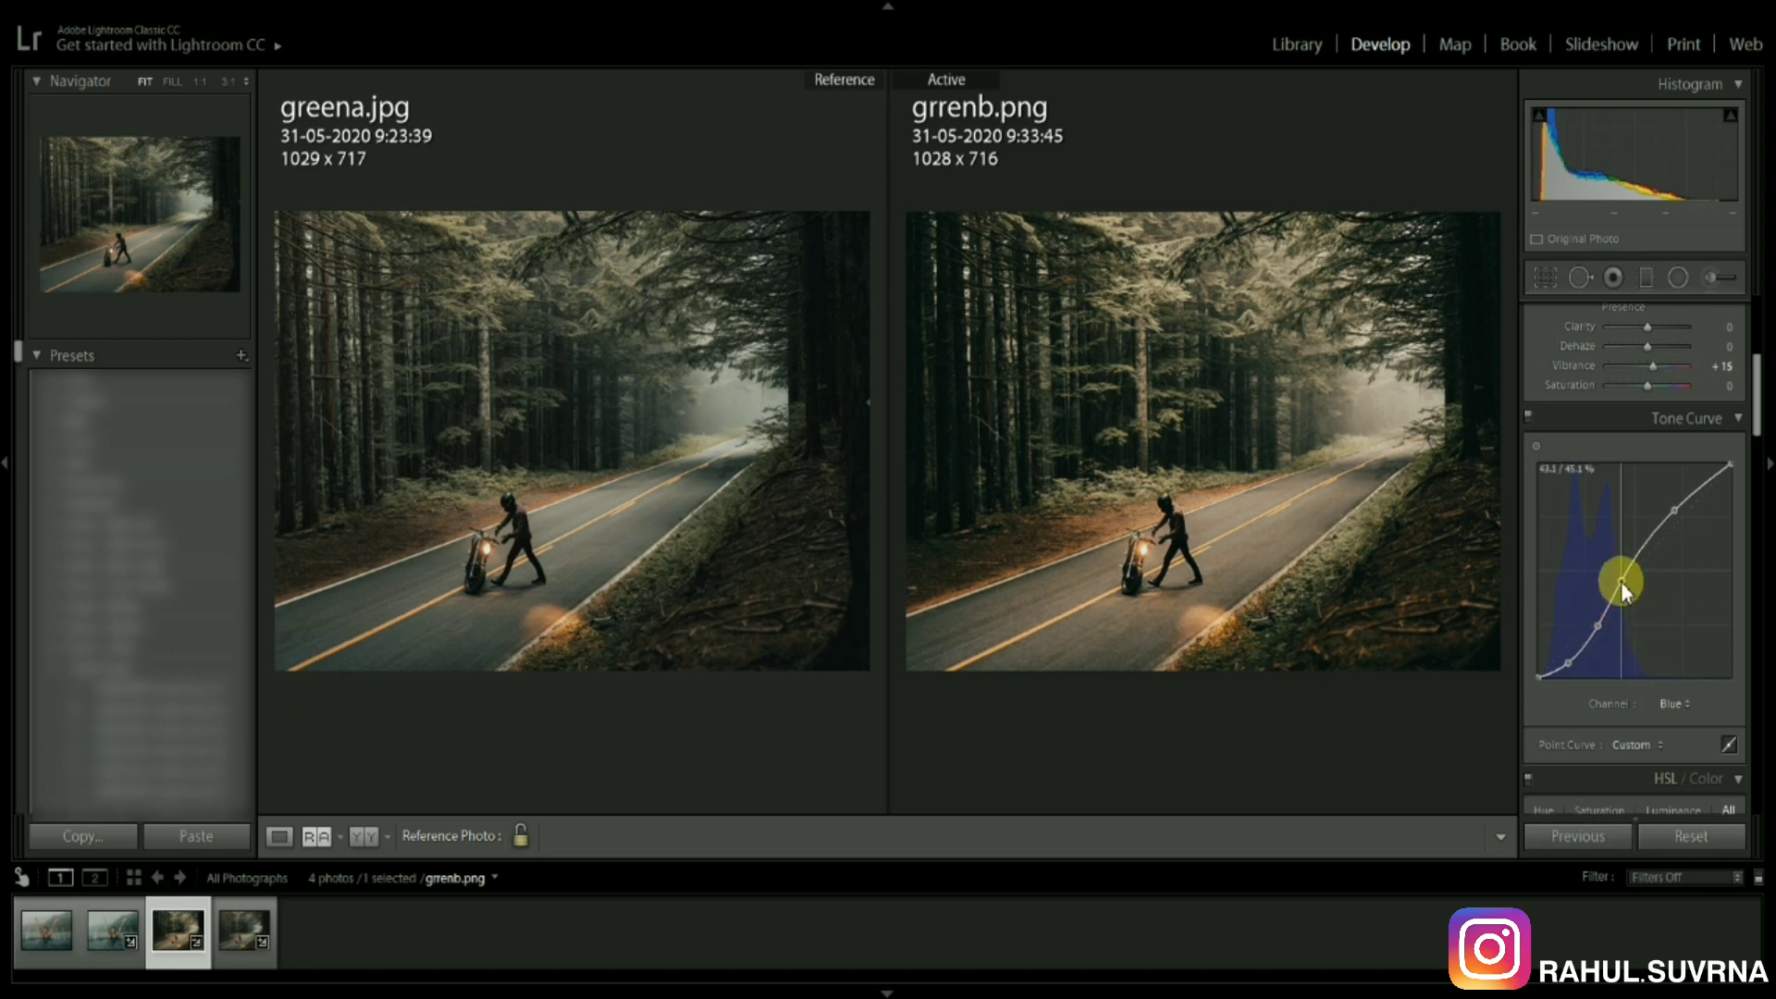
pyautogui.moveTo(1620, 581); pyautogui.dragTo(1624, 576)
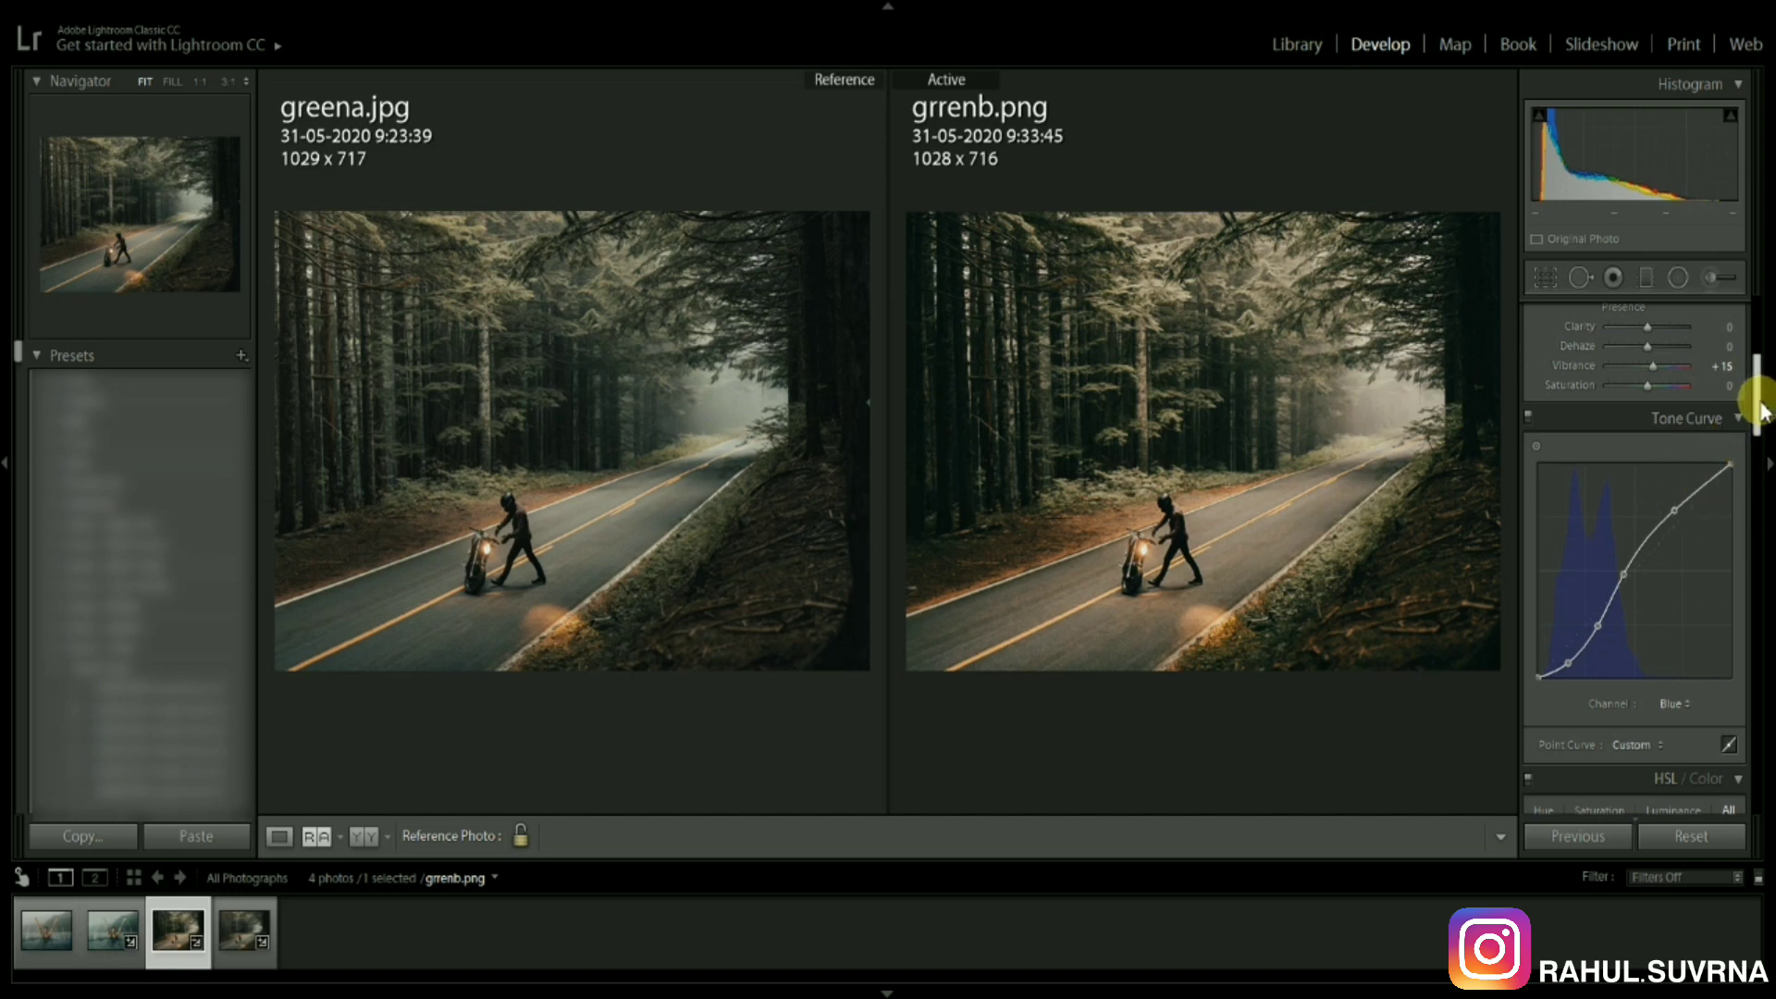
# Step: Lower HSL saturation for Blue to −60 and Orange to −47, undoing the Yellow change
pyautogui.moveTo(1760, 410); pyautogui.dragTo(1762, 493)
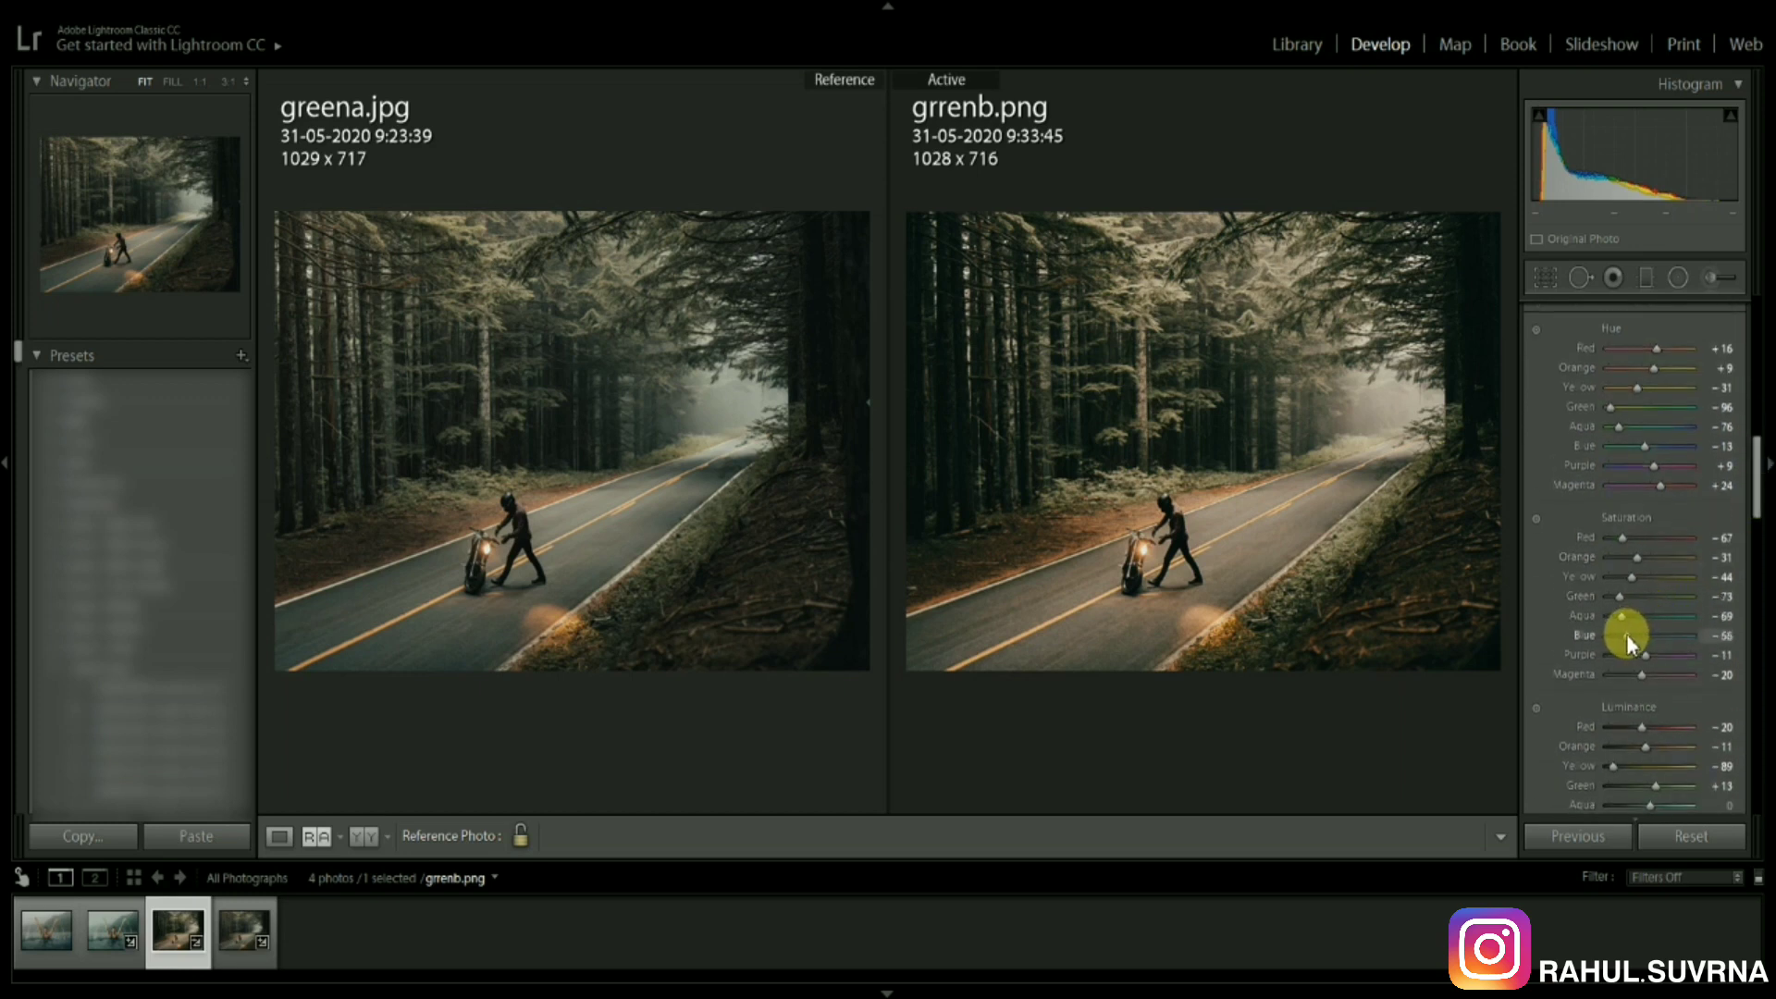
pyautogui.moveTo(1635, 635); pyautogui.dragTo(1624, 630)
pyautogui.moveTo(1628, 559); pyautogui.dragTo(1614, 579)
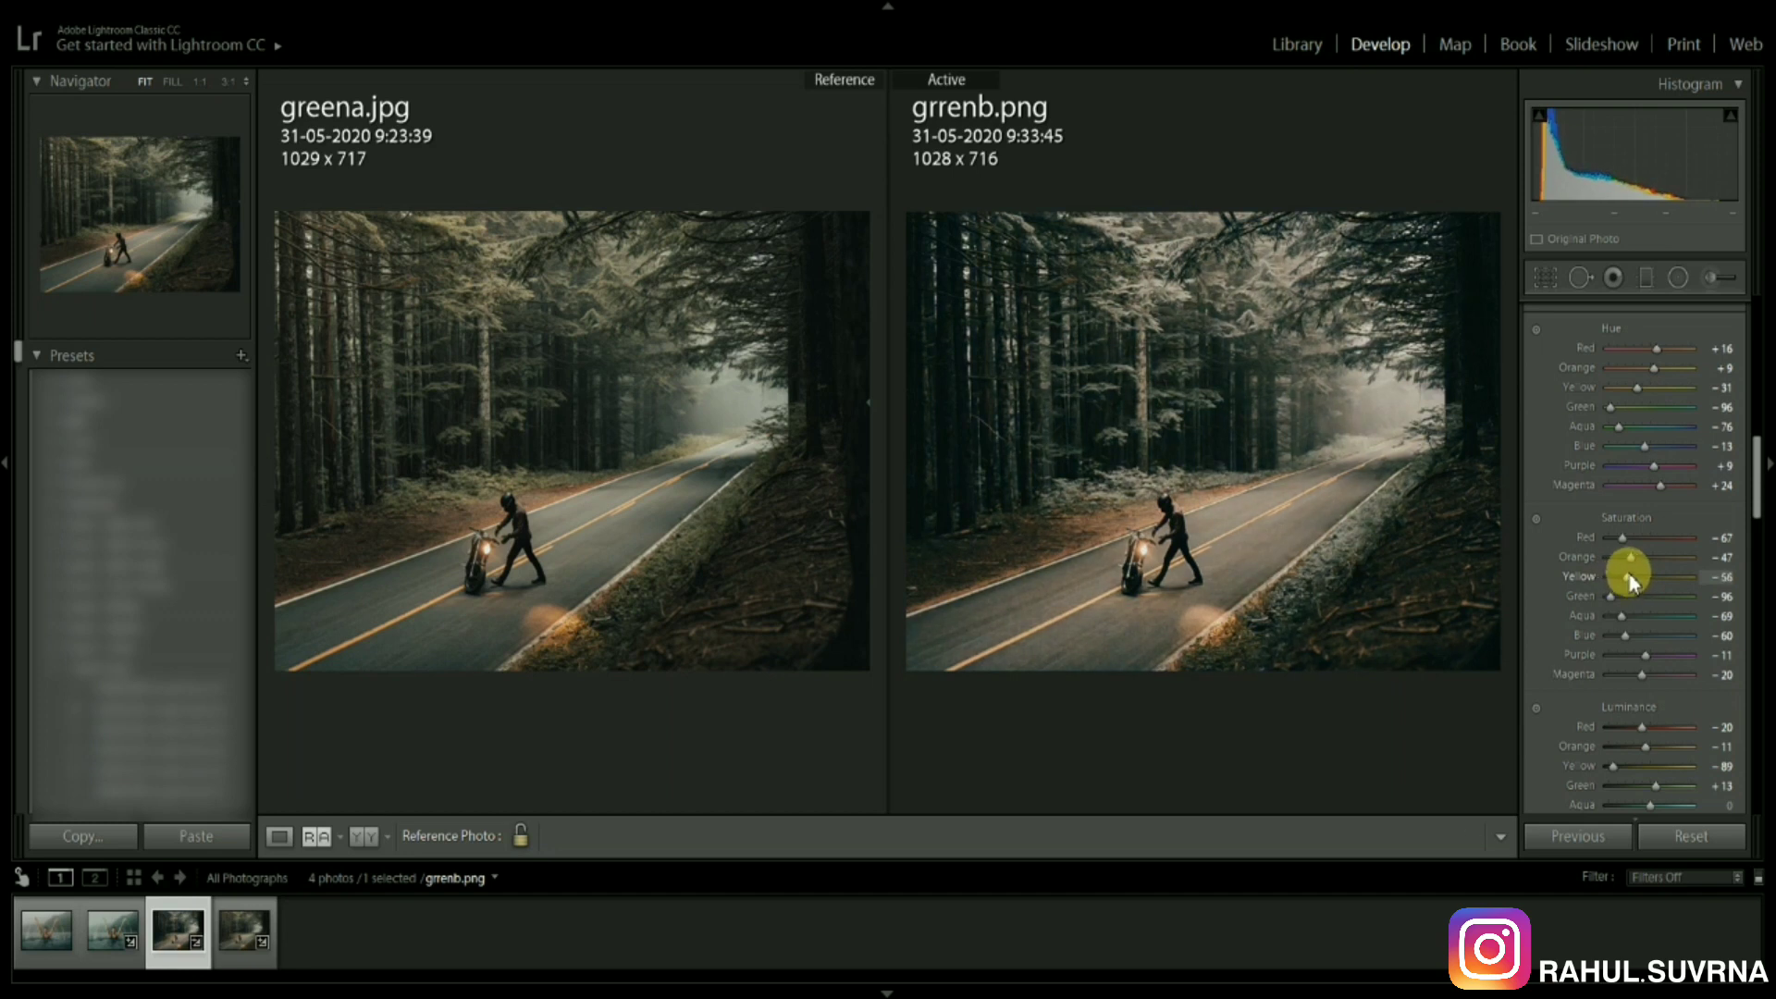
pyautogui.hotkey('ctrl', 'z')
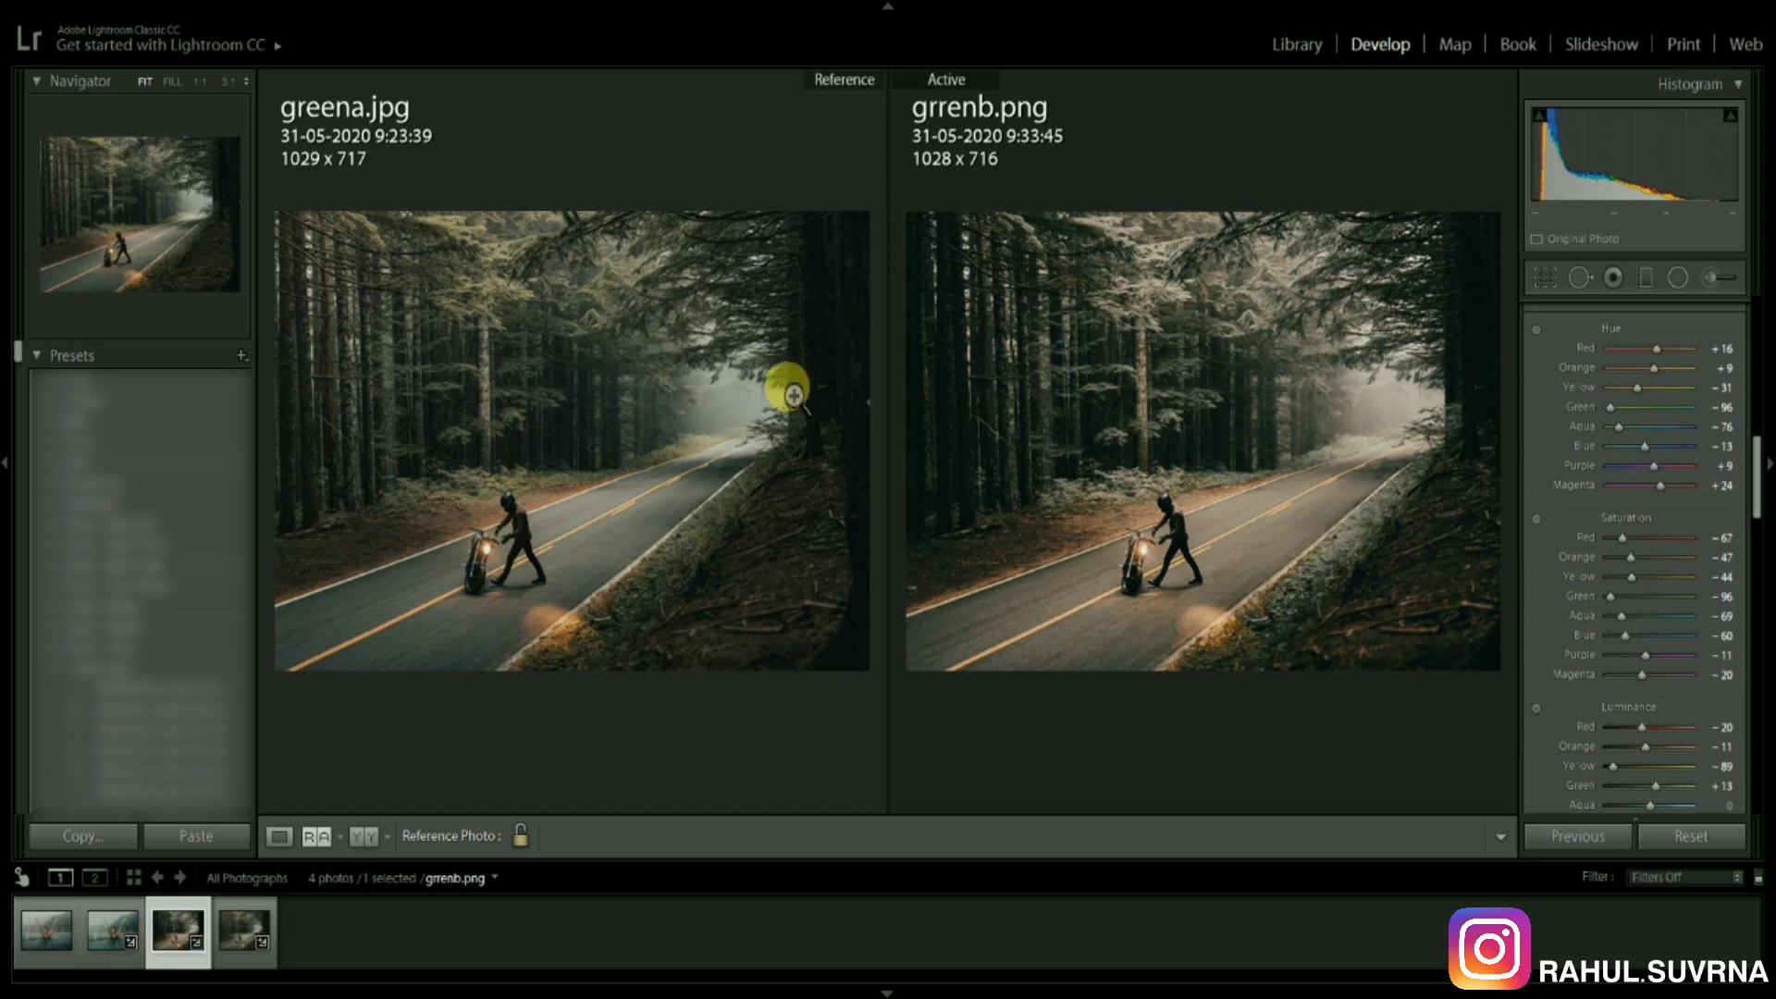
# Step: Add a graduated filter over the lower-right roadside with exposure about 0.52 and highlights 100
pyautogui.click(1642, 279)
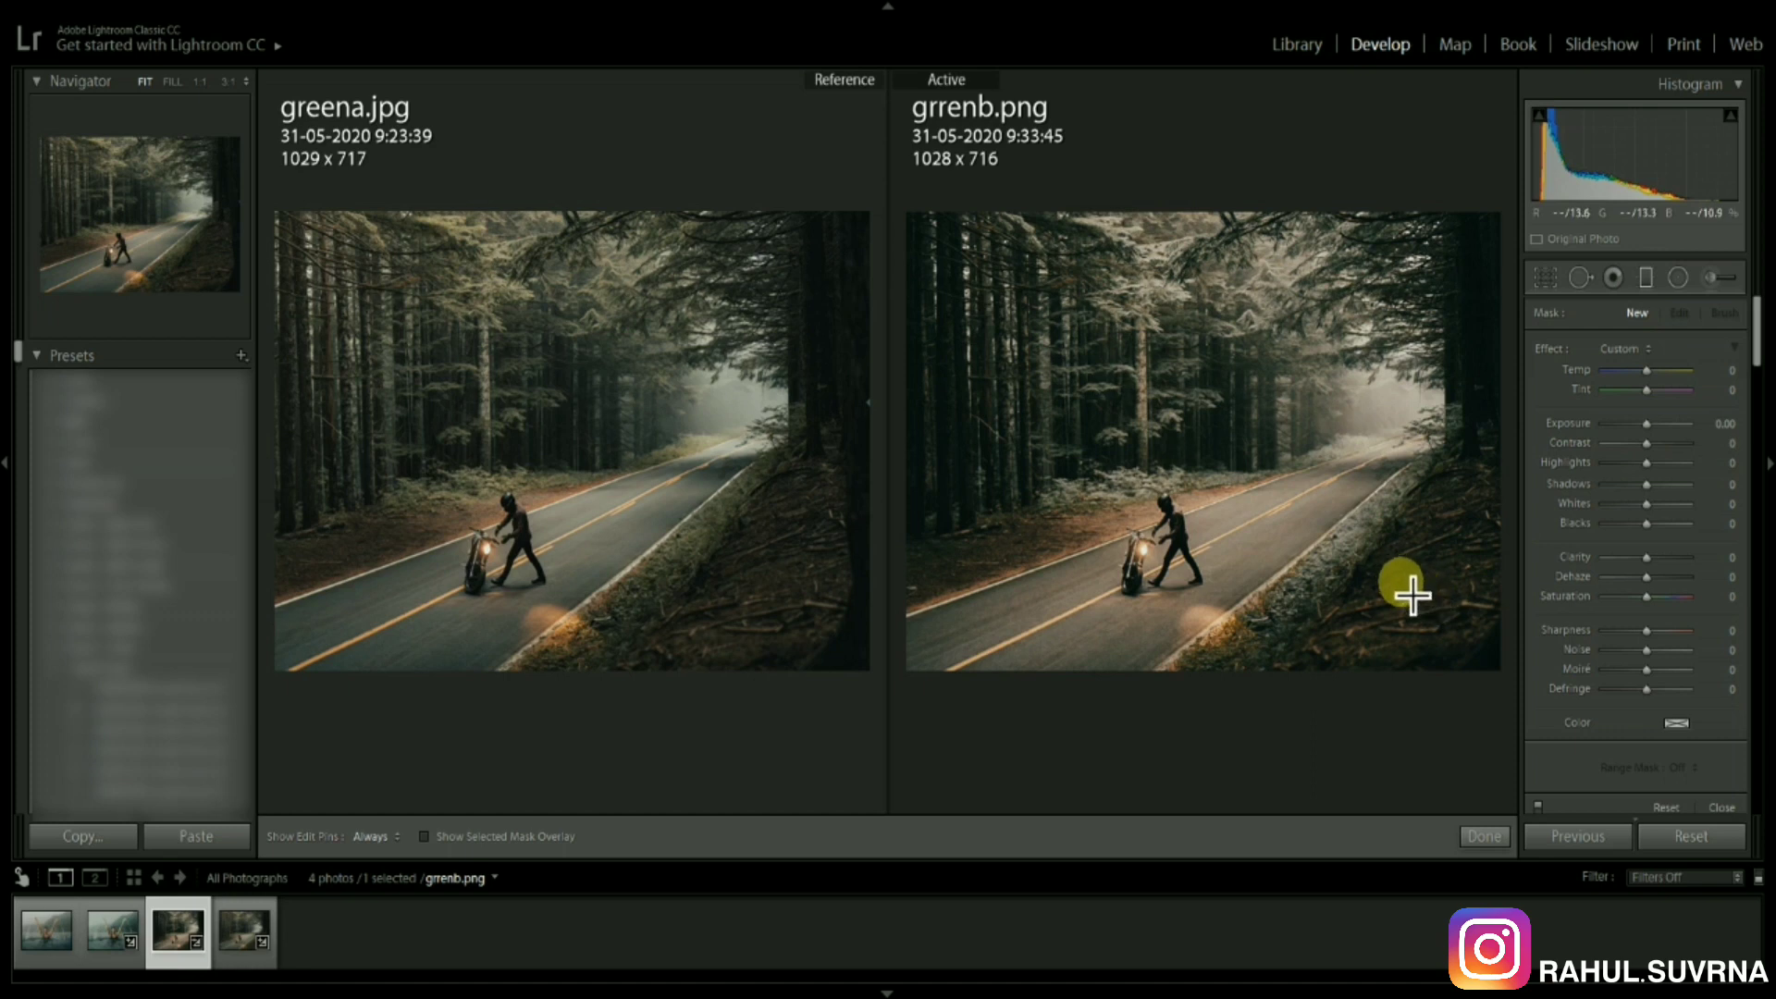
pyautogui.moveTo(1408, 587)
pyautogui.mouseDown()
pyautogui.moveTo(1322, 424)
pyautogui.moveTo(1332, 449)
pyautogui.mouseUp()
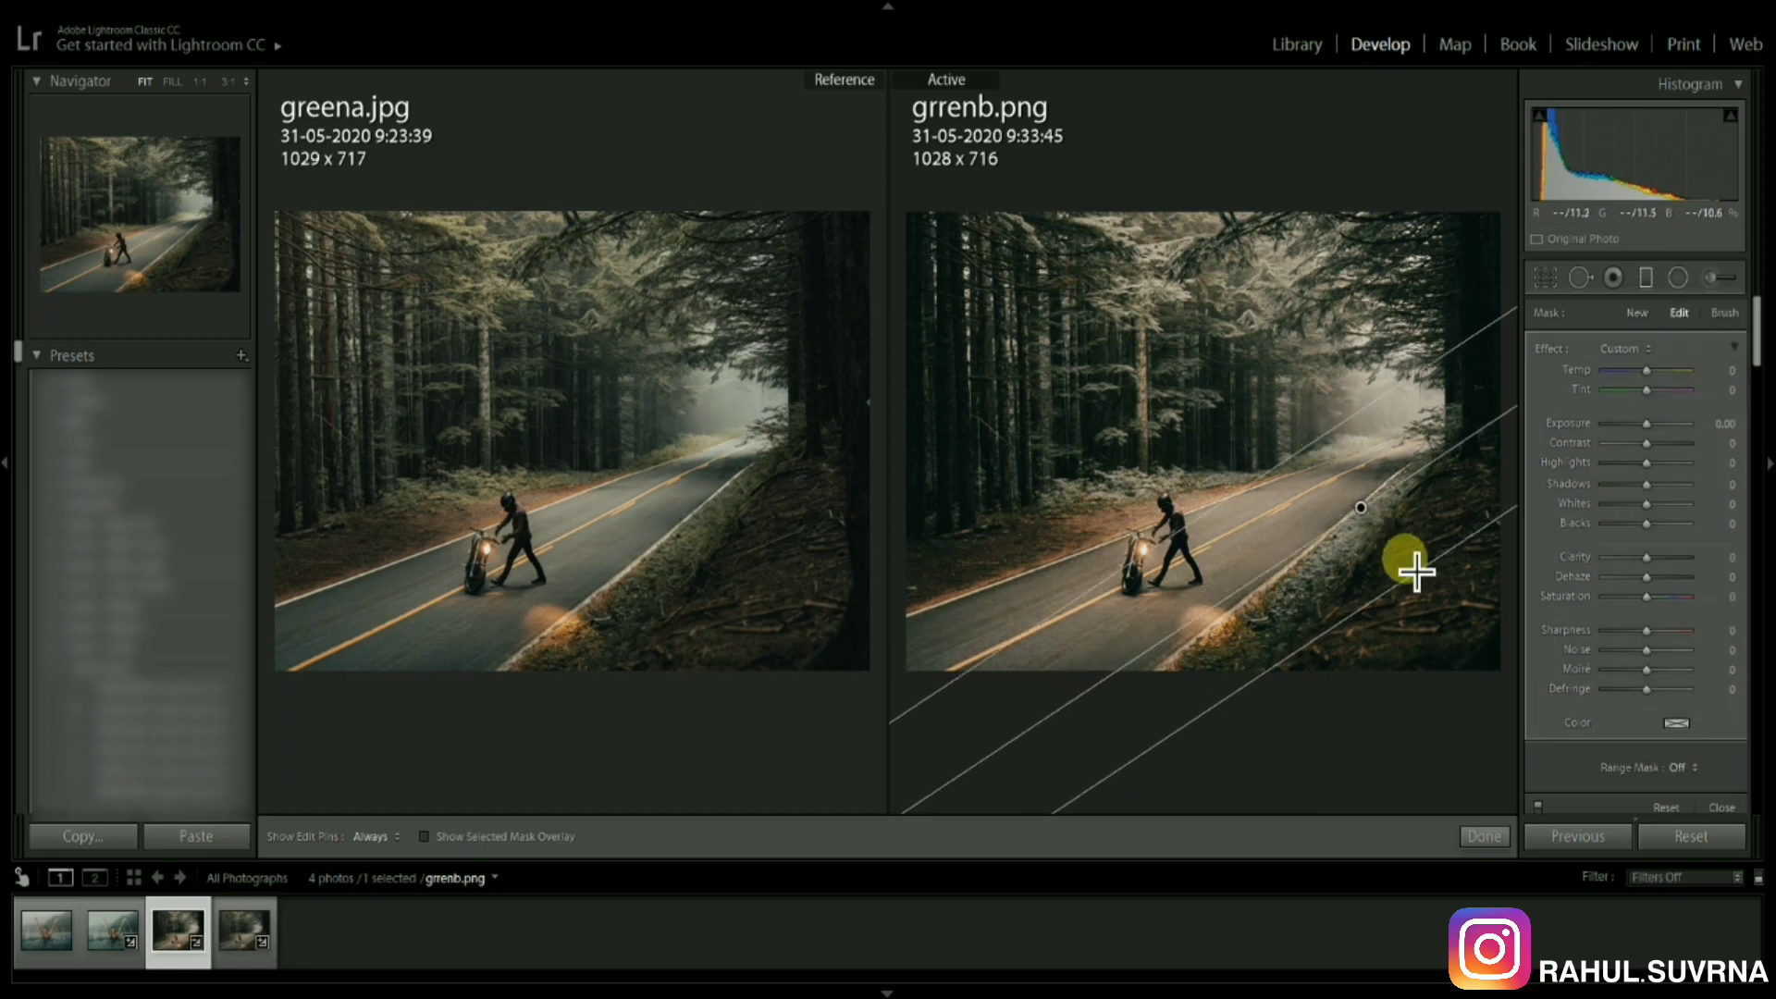
pyautogui.moveTo(1428, 588); pyautogui.dragTo(1518, 693)
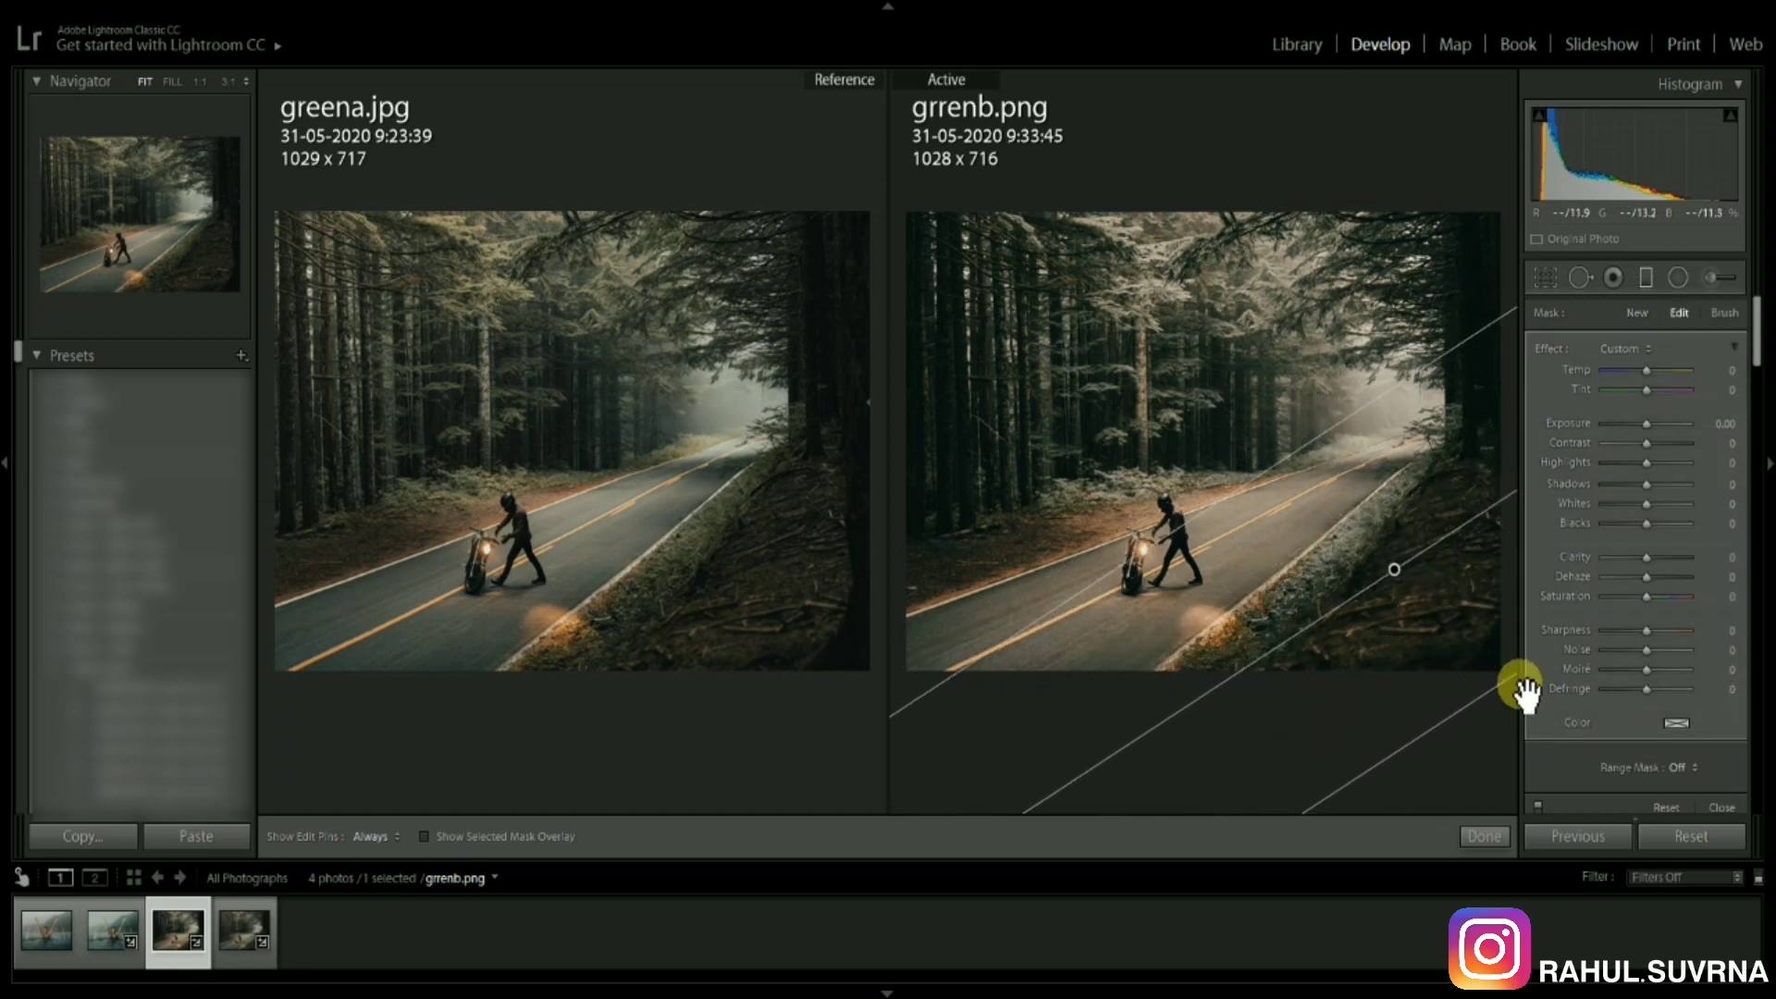
pyautogui.click(1720, 424)
pyautogui.moveTo(1701, 424); pyautogui.dragTo(1709, 423)
pyautogui.write('.52')
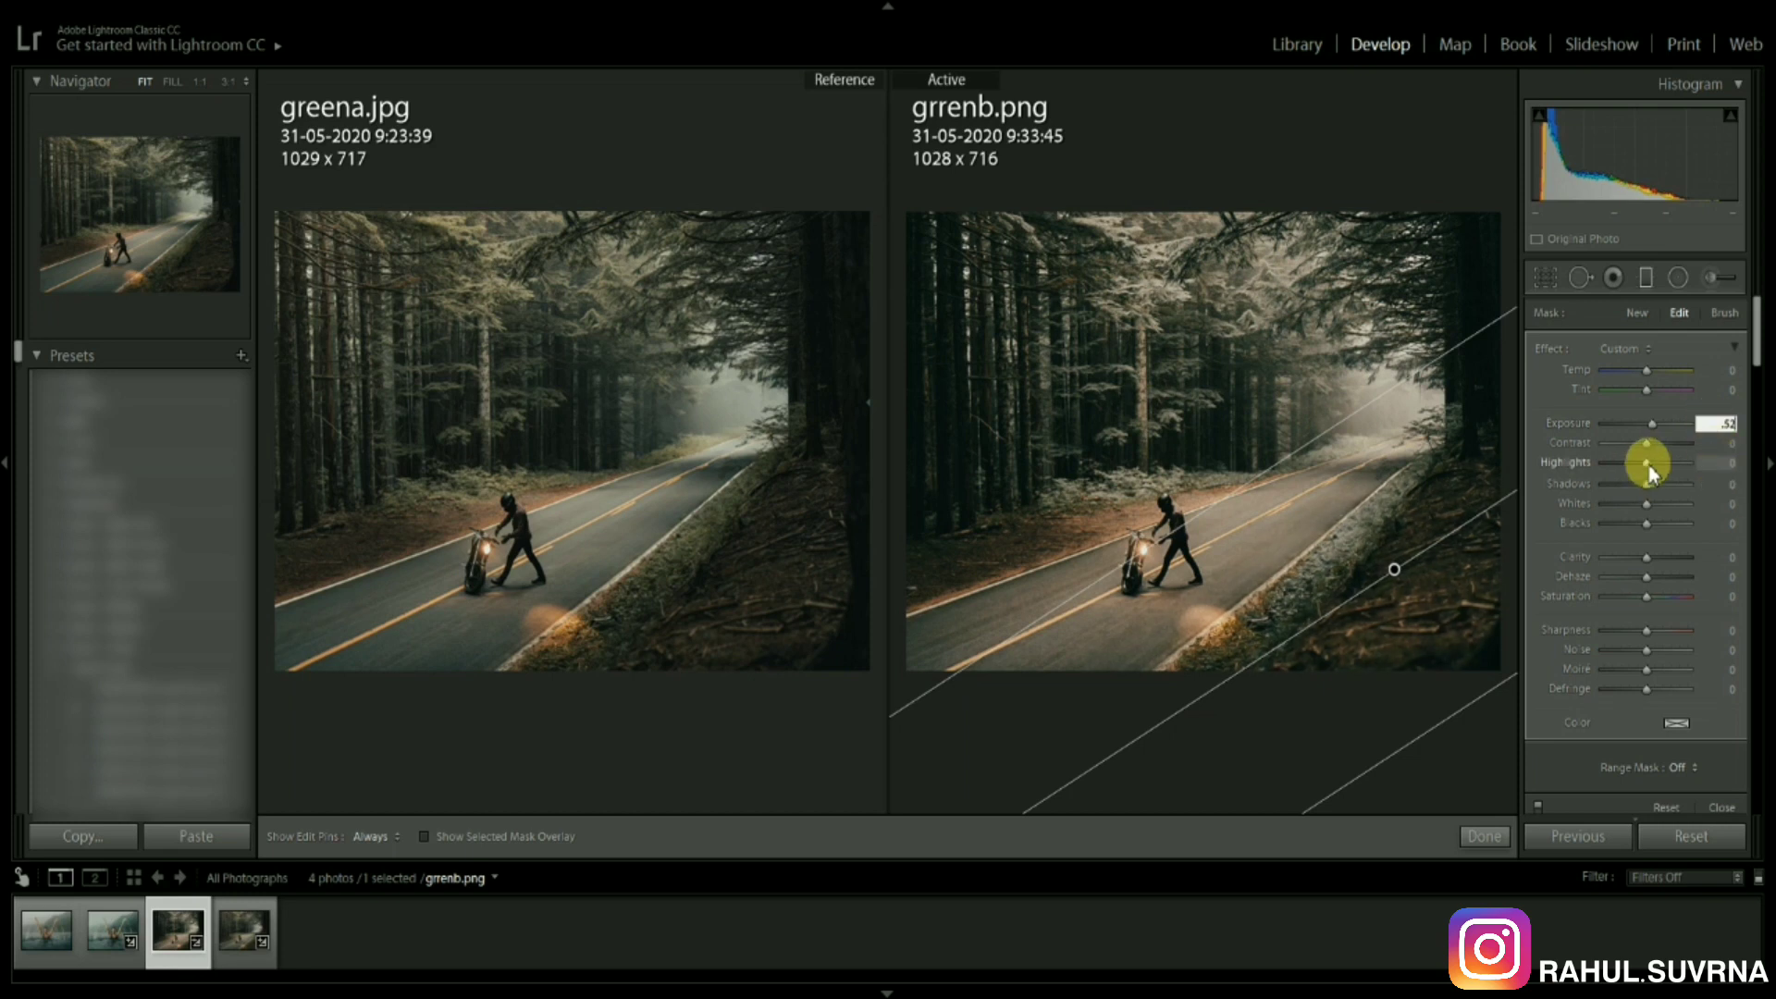
pyautogui.moveTo(1648, 464); pyautogui.dragTo(1689, 462)
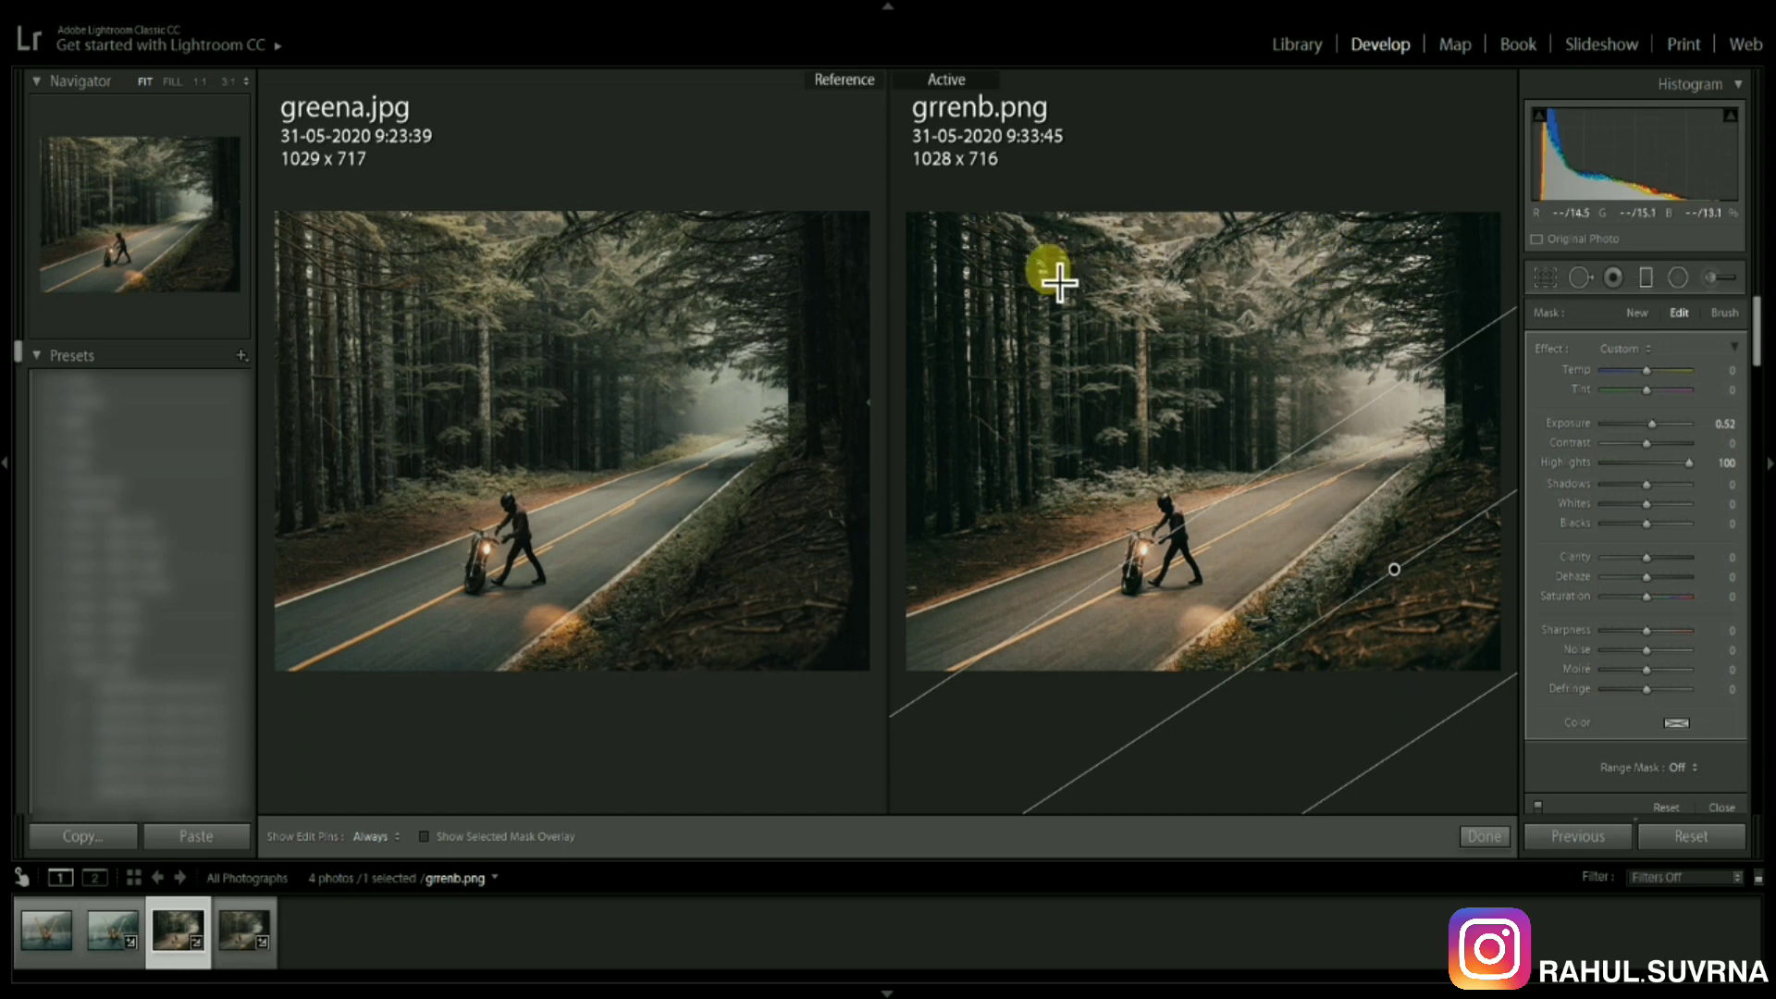
# Step: Add a second graduated filter across the central forest at exposure 0.70
pyautogui.moveTo(1084, 329); pyautogui.dragTo(1240, 366)
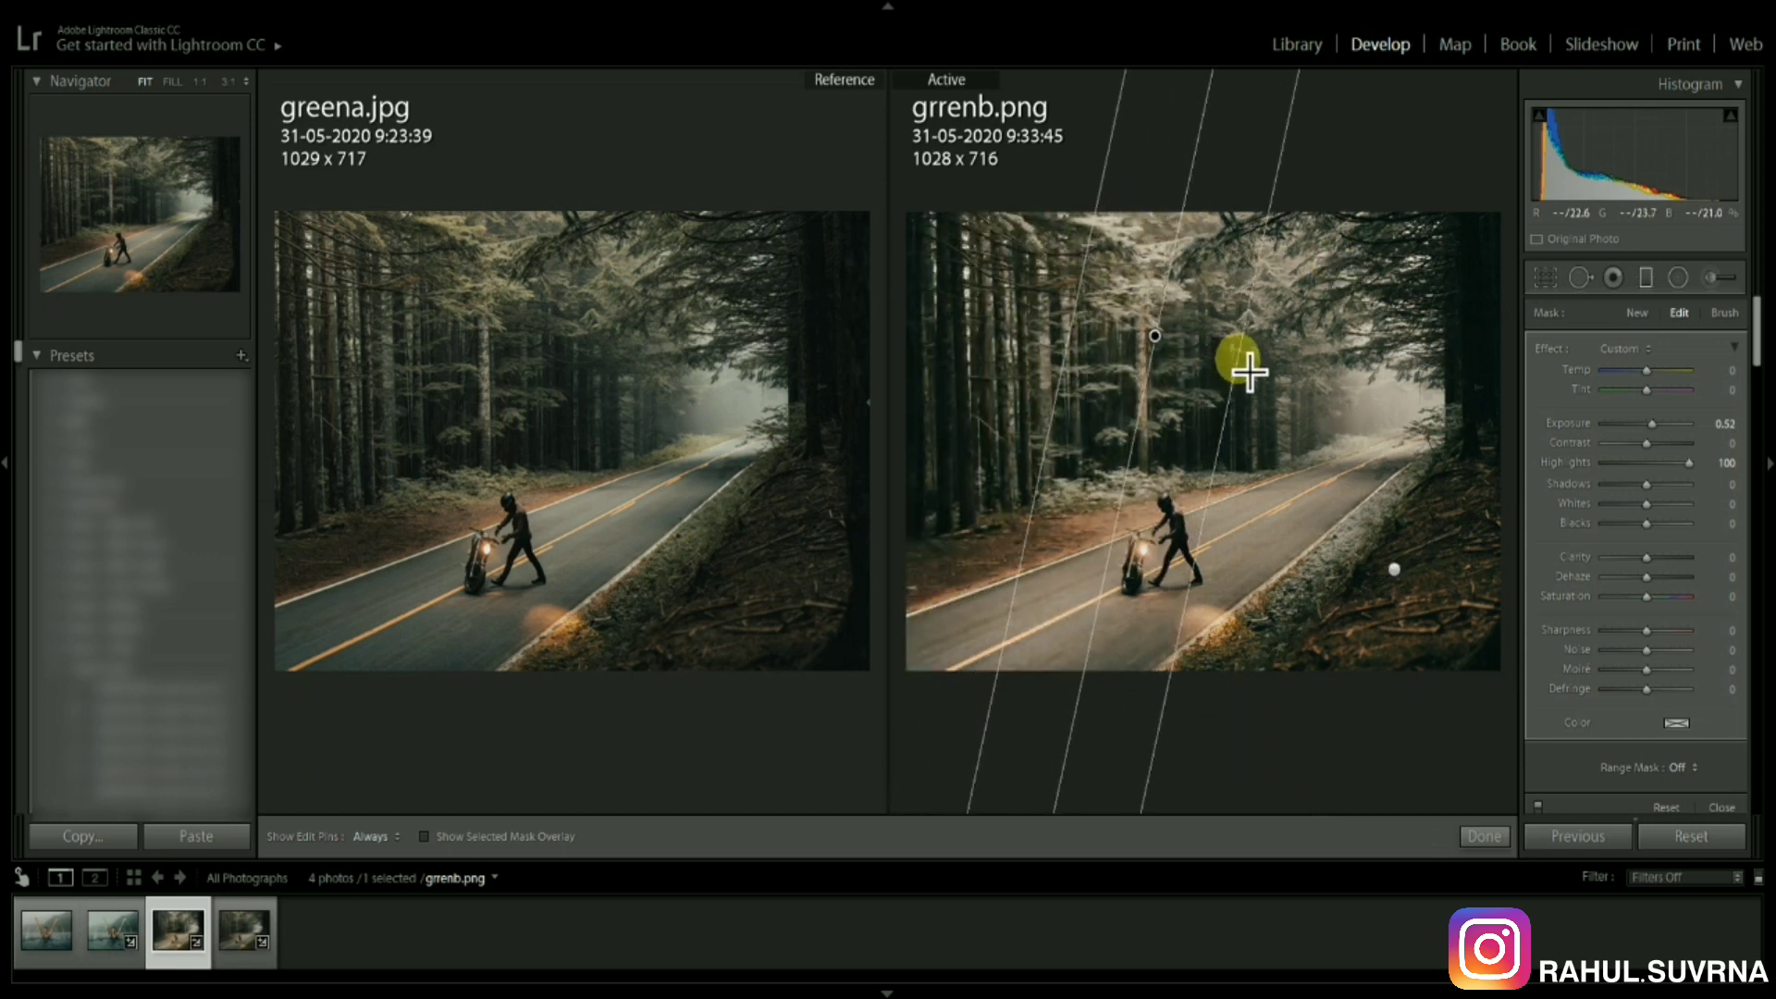
pyautogui.moveTo(1082, 338); pyautogui.dragTo(951, 296)
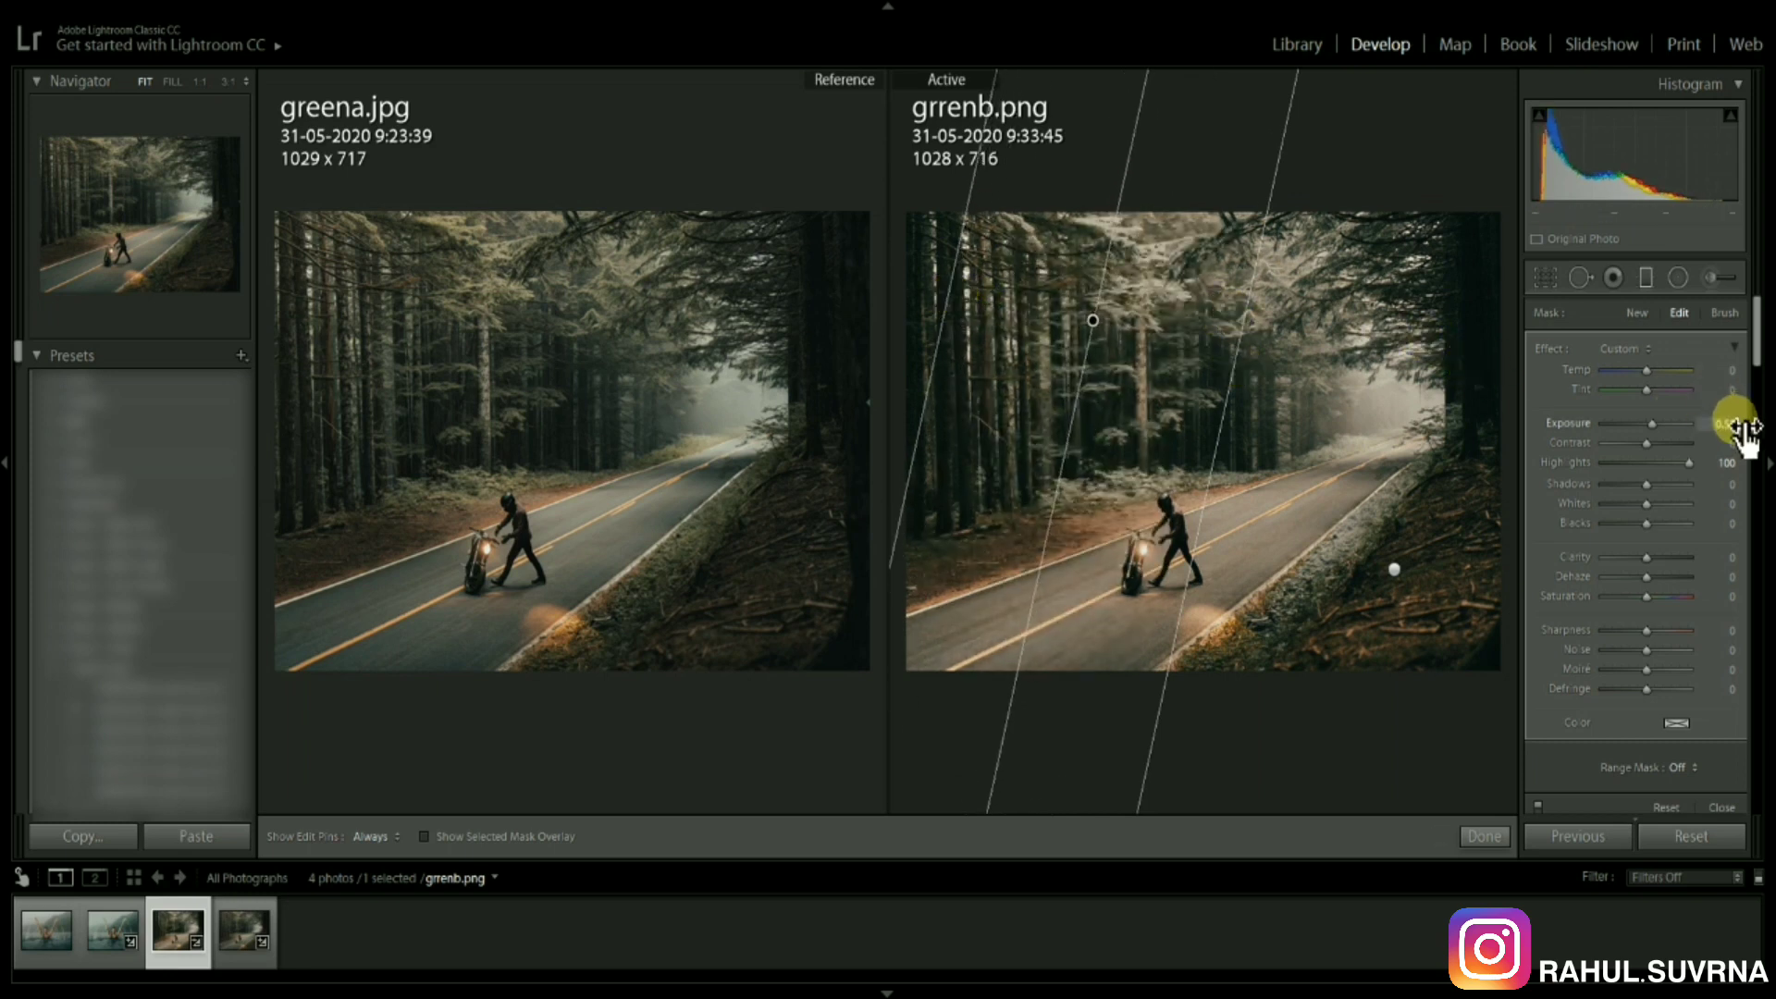
pyautogui.click(1725, 423)
pyautogui.write('.70')
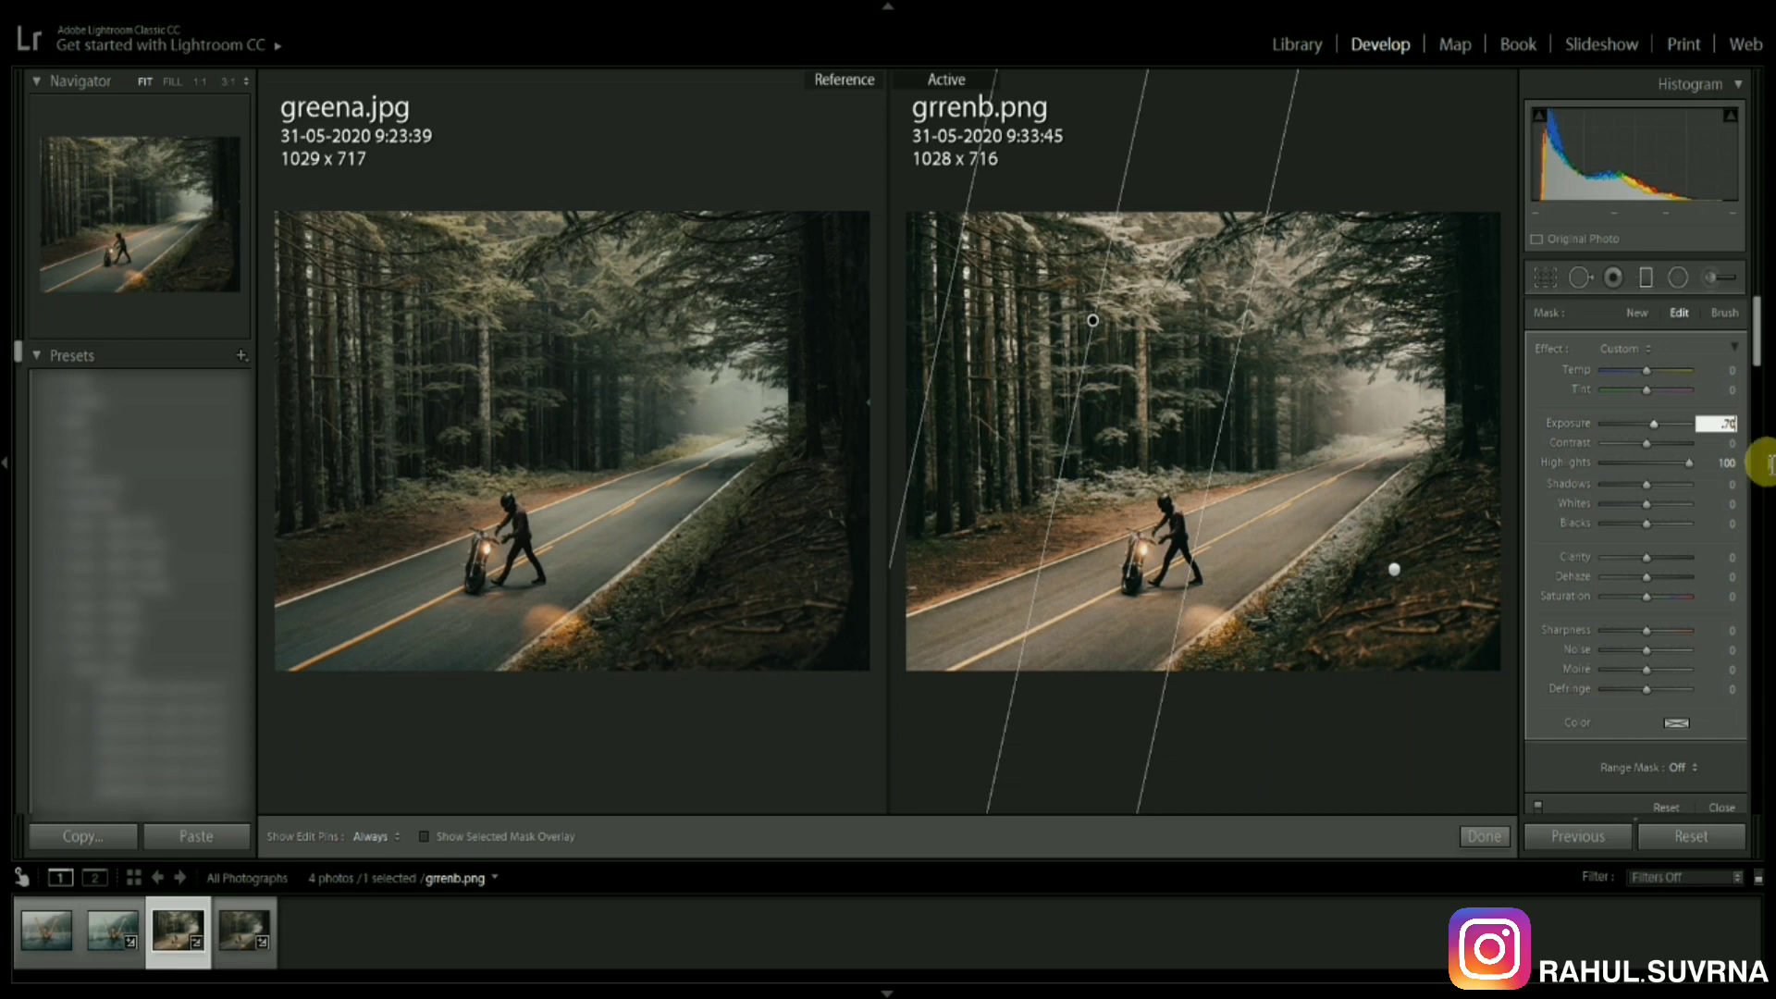
pyautogui.press('Return')
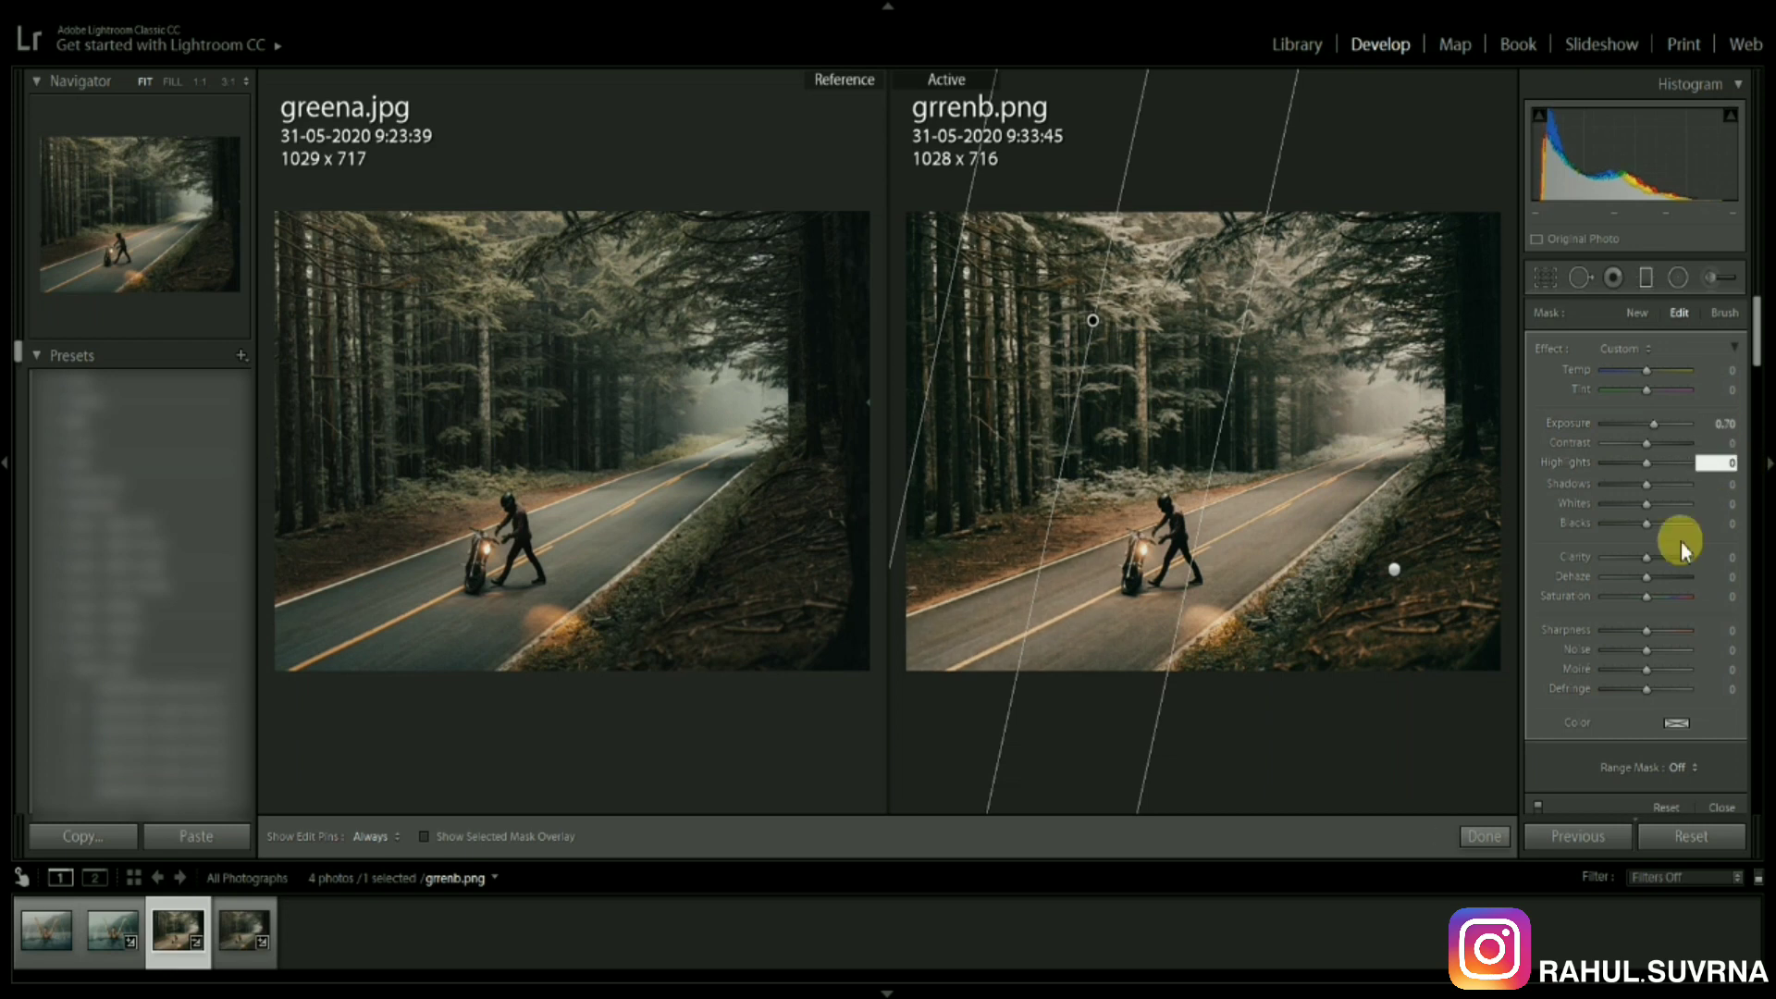
pyautogui.click(1485, 837)
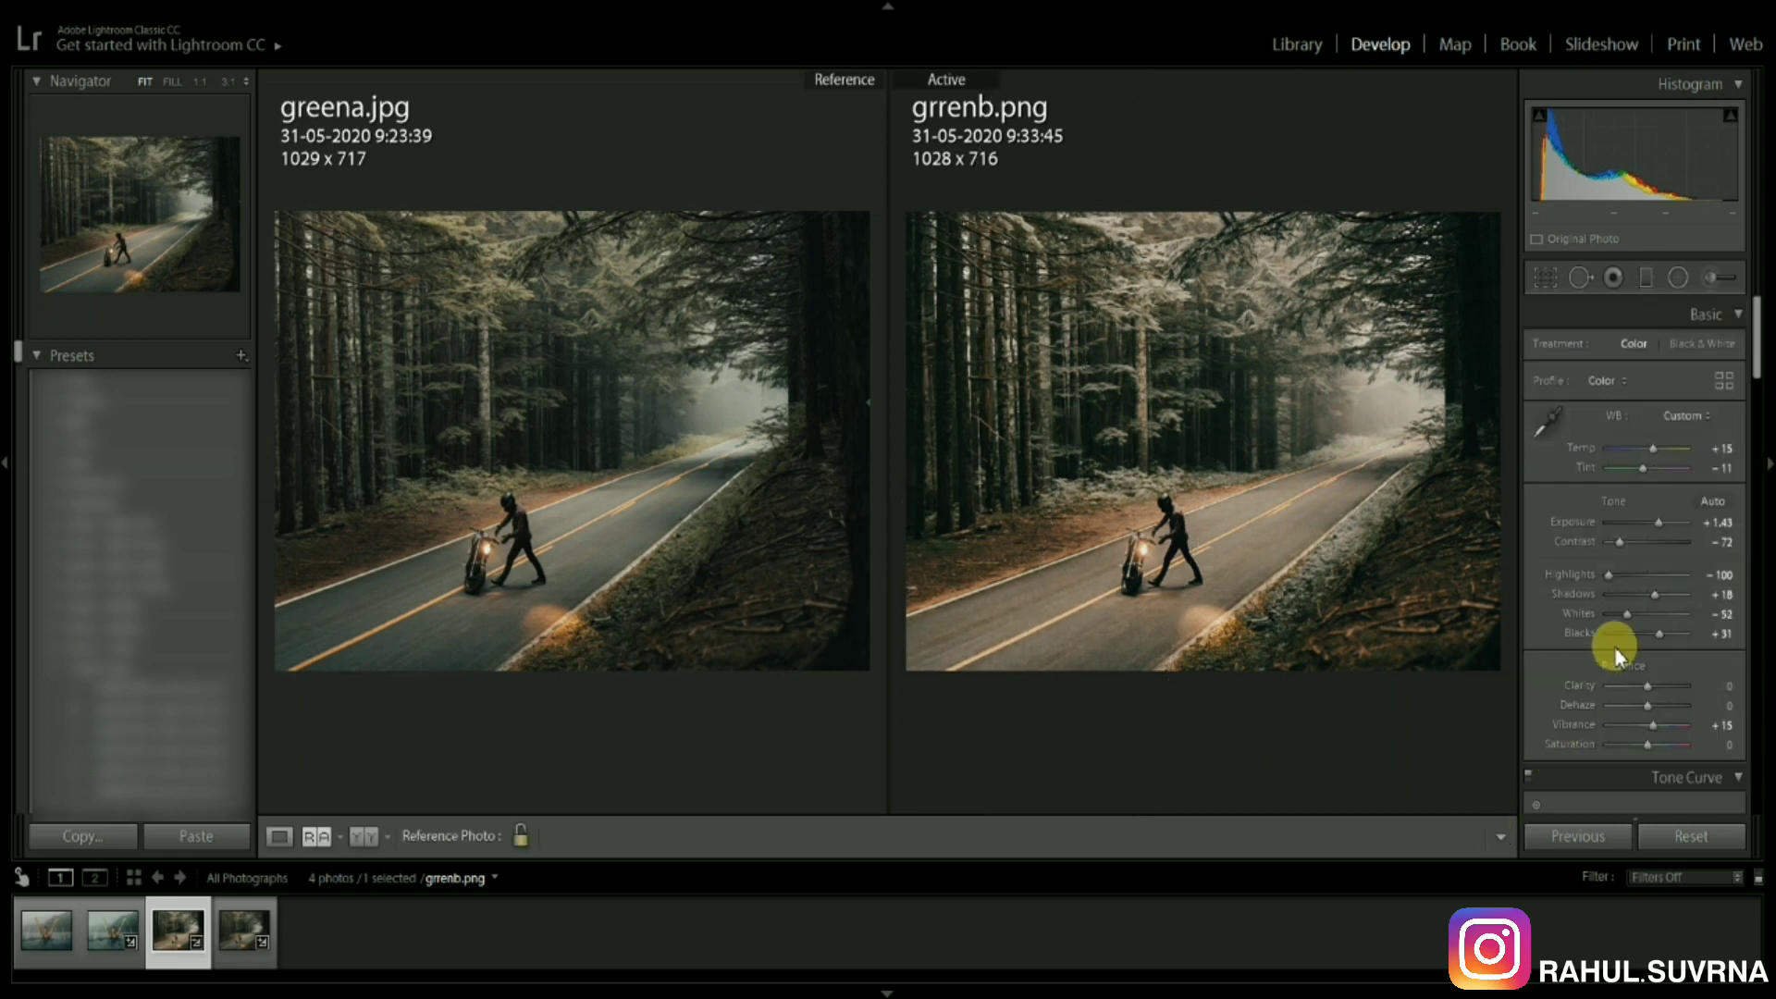
# Step: Drag the HSL Green luminance slider down to −51
pyautogui.moveTo(1753, 347); pyautogui.dragTo(1757, 399)
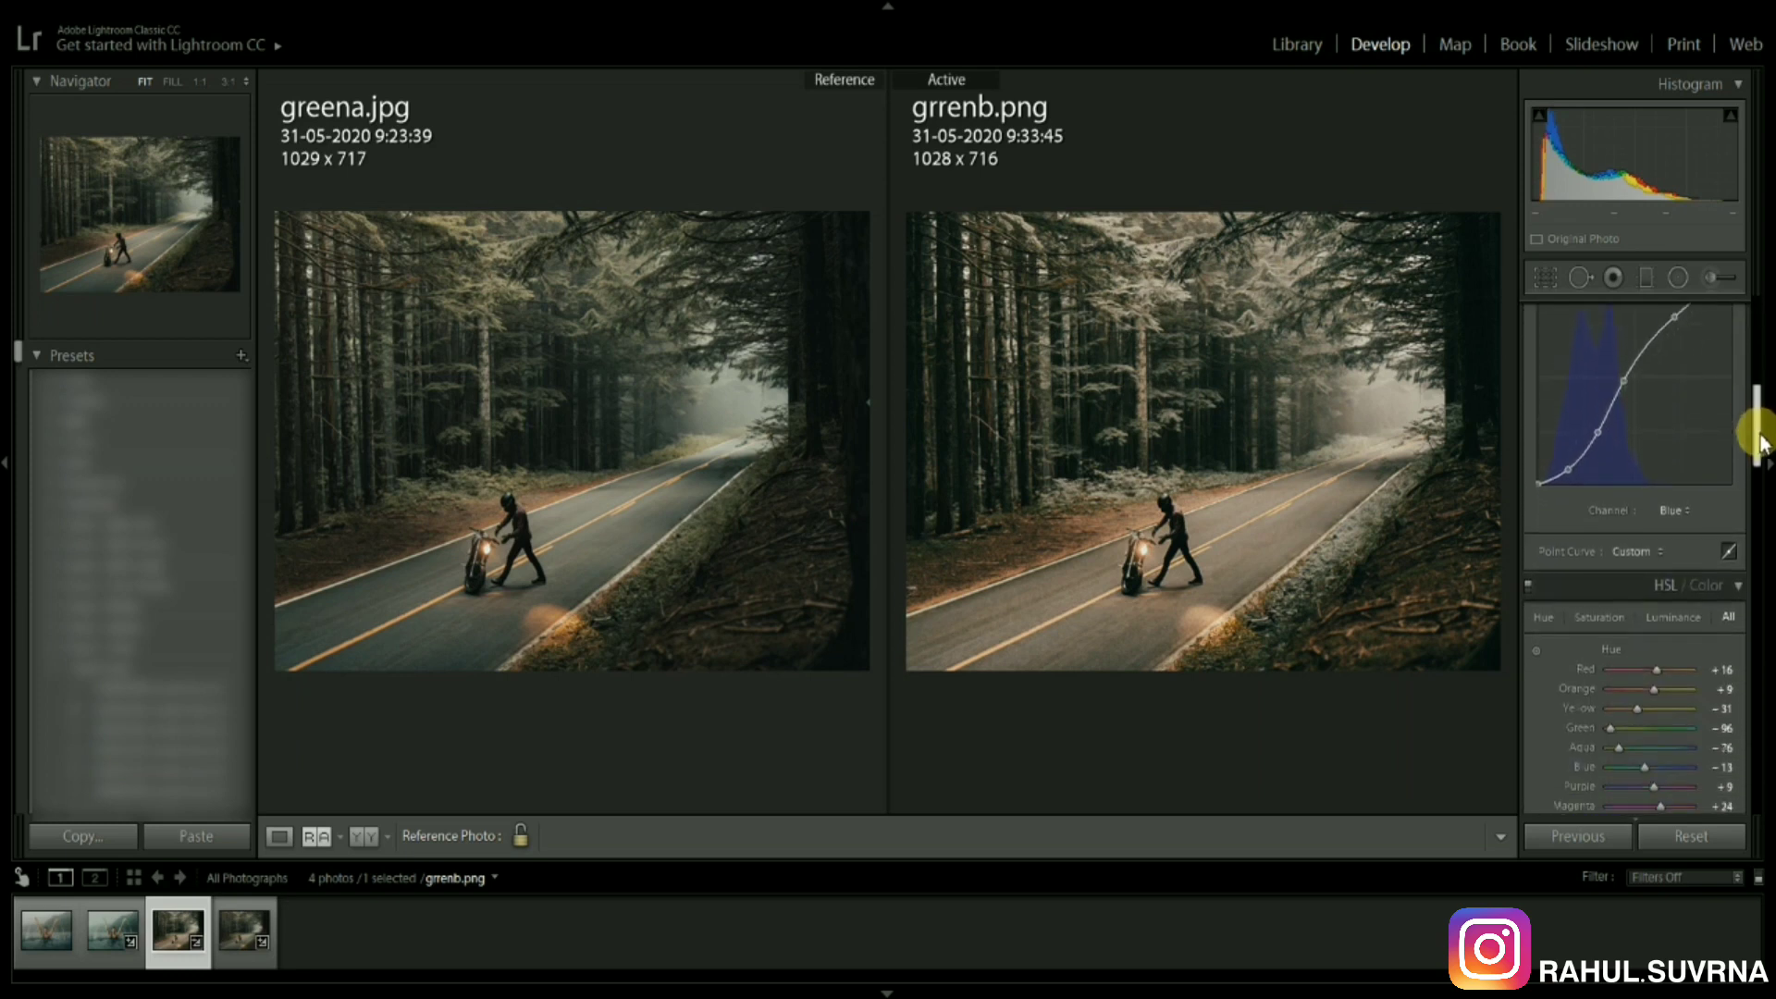
pyautogui.moveTo(1757, 407); pyautogui.dragTo(1759, 500)
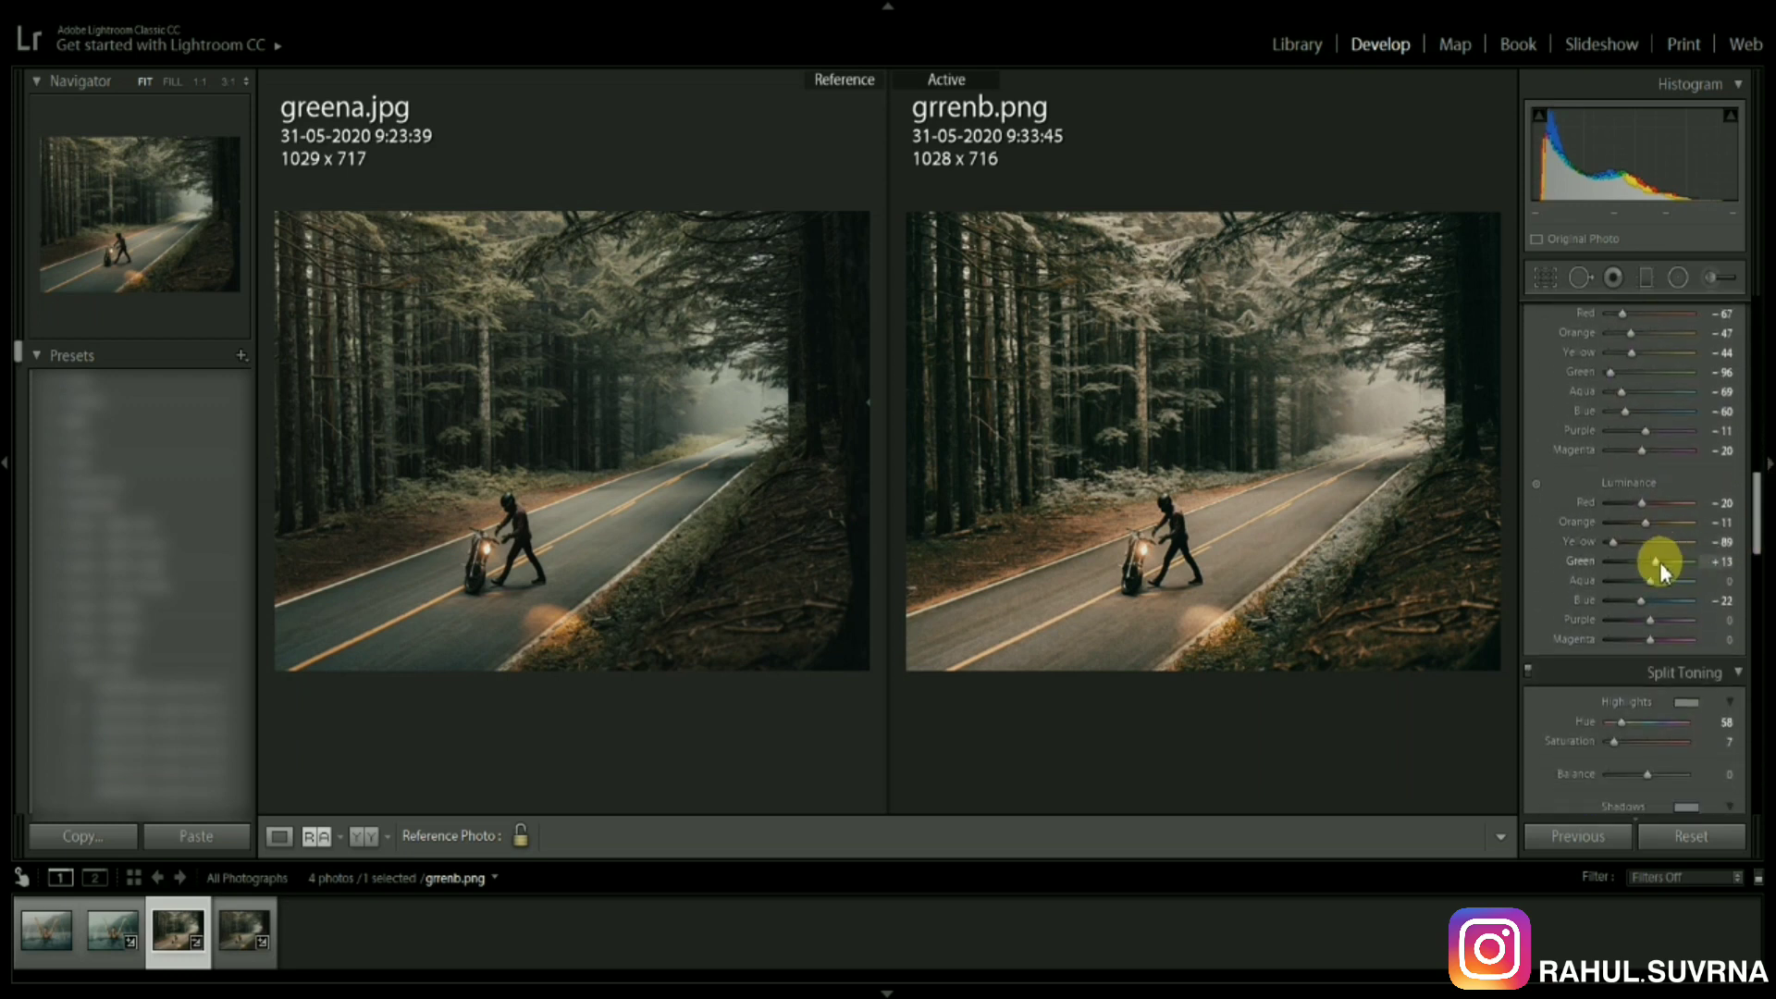
pyautogui.moveTo(1656, 563); pyautogui.dragTo(1642, 563)
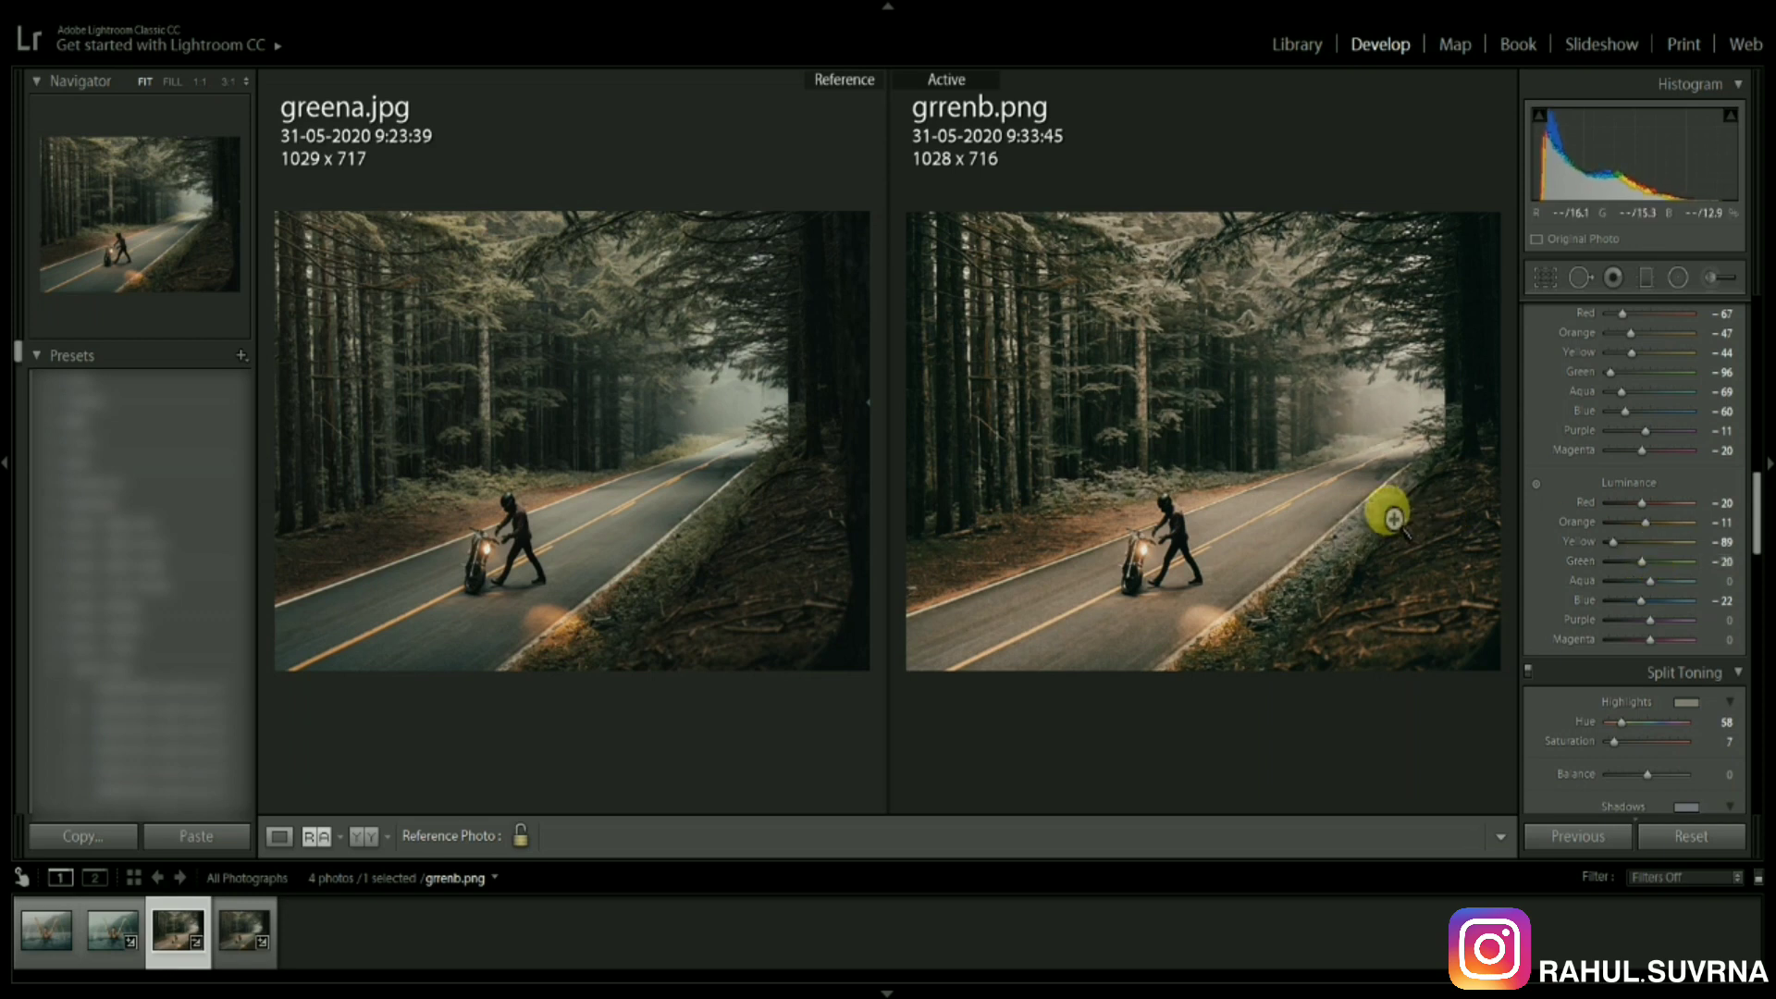
pyautogui.moveTo(1634, 557); pyautogui.dragTo(1624, 557)
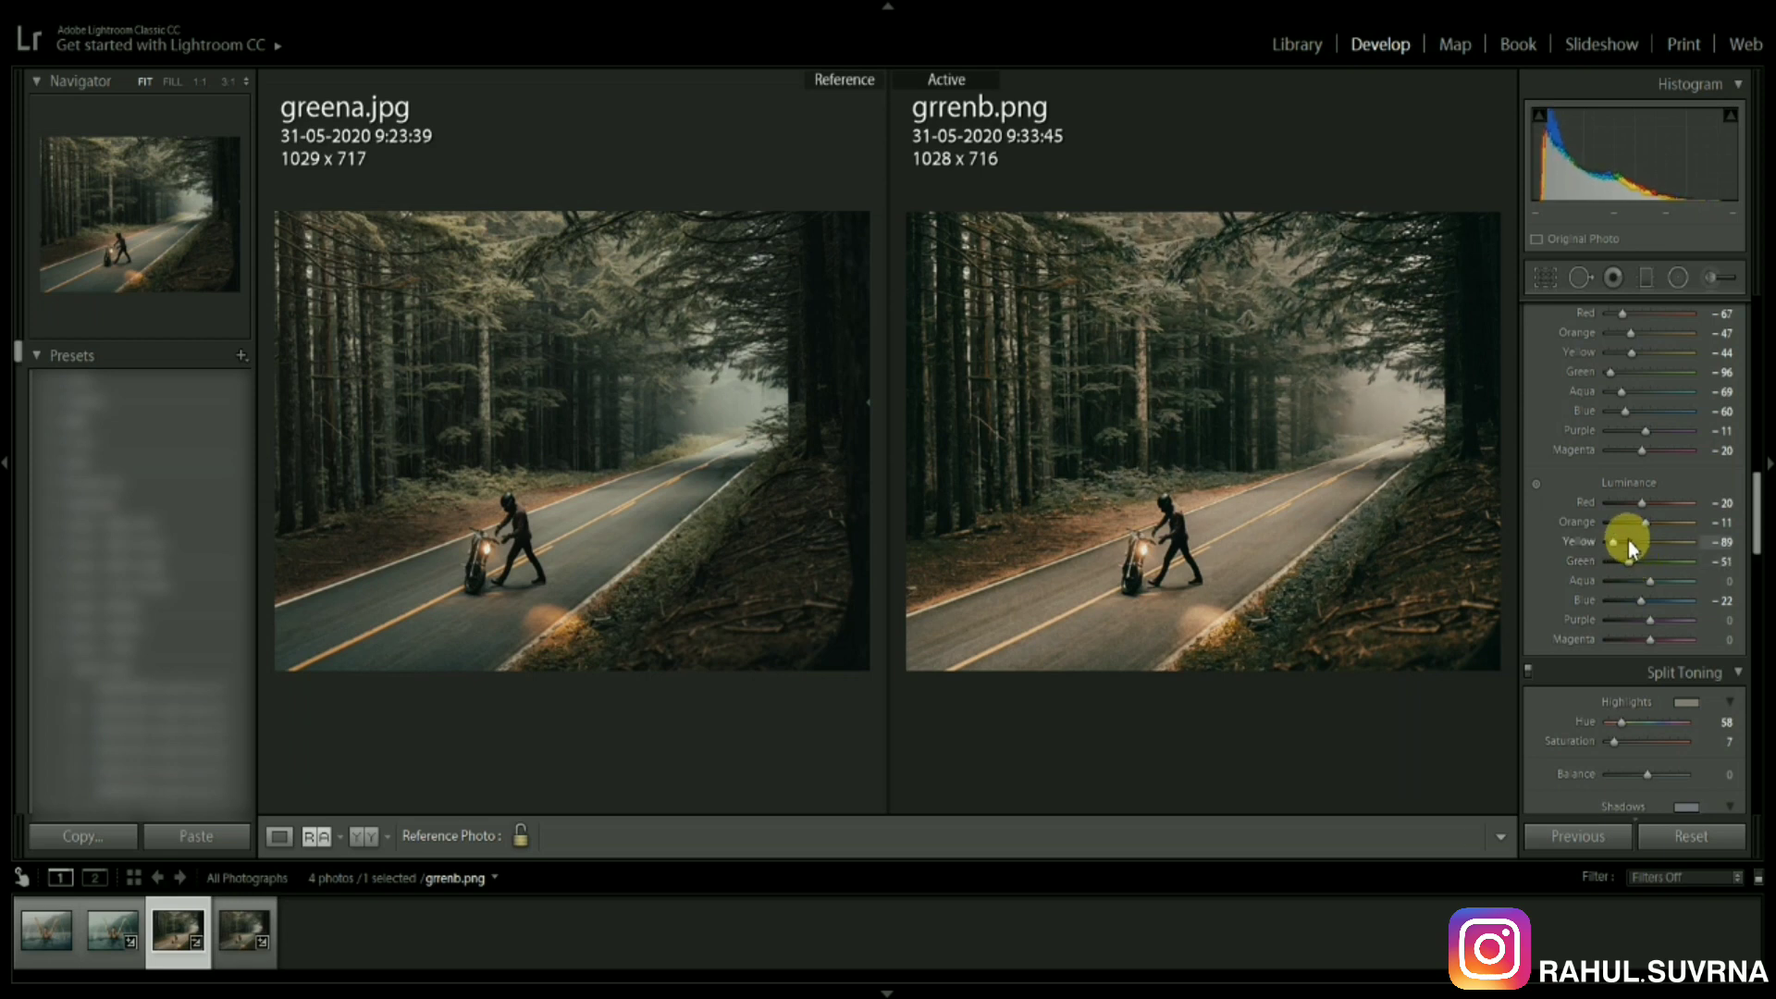
pyautogui.moveTo(1757, 476); pyautogui.dragTo(1756, 375)
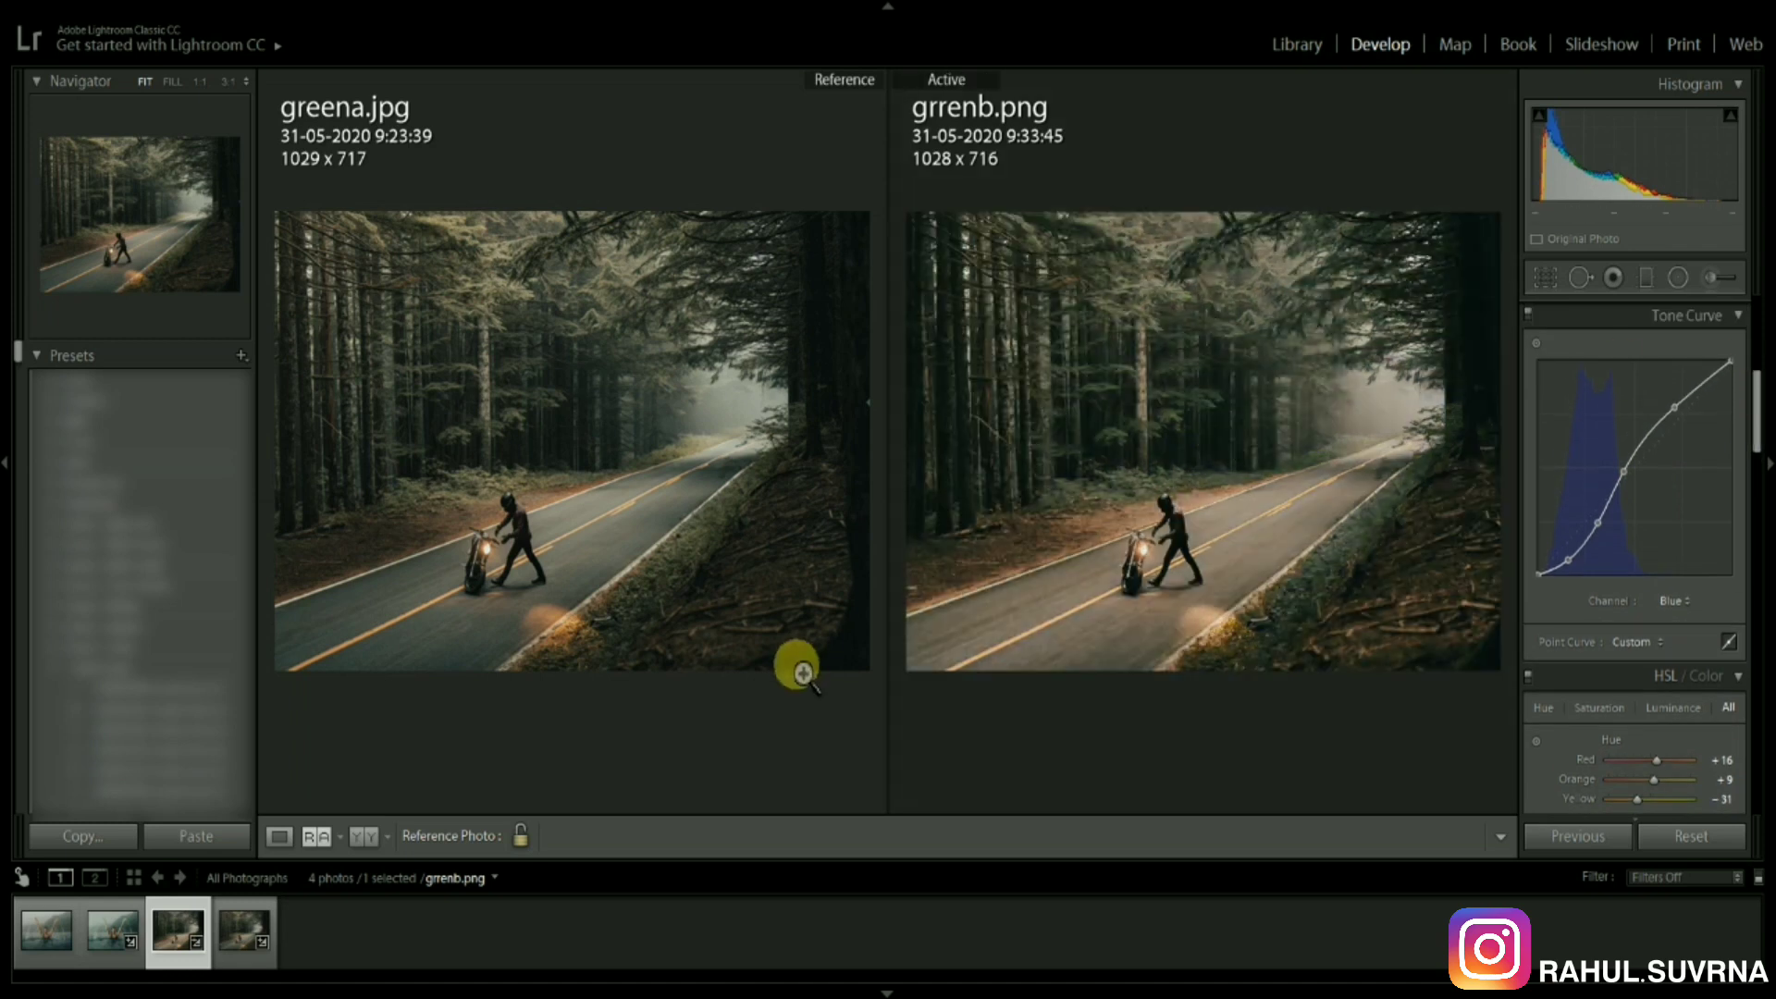
# Step: Compare the original and graded grrenb.png photo in the Before & After view, cycling its layout
pyautogui.click(368, 837)
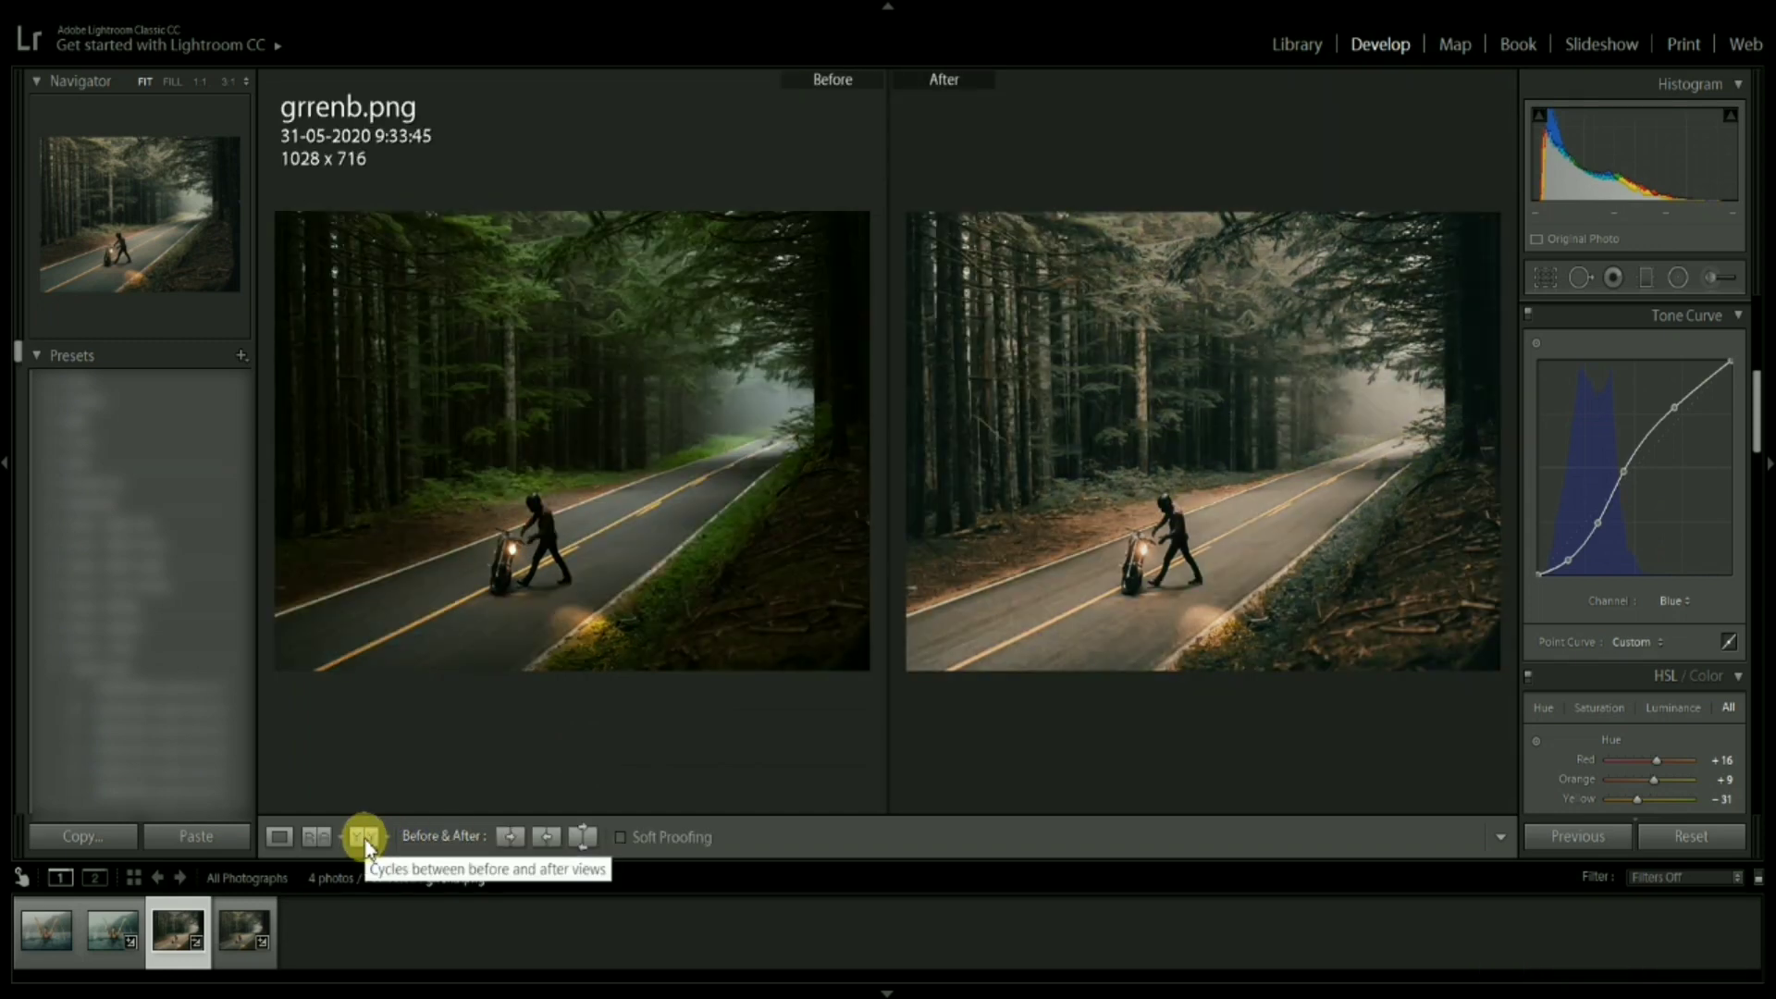
pyautogui.click(365, 838)
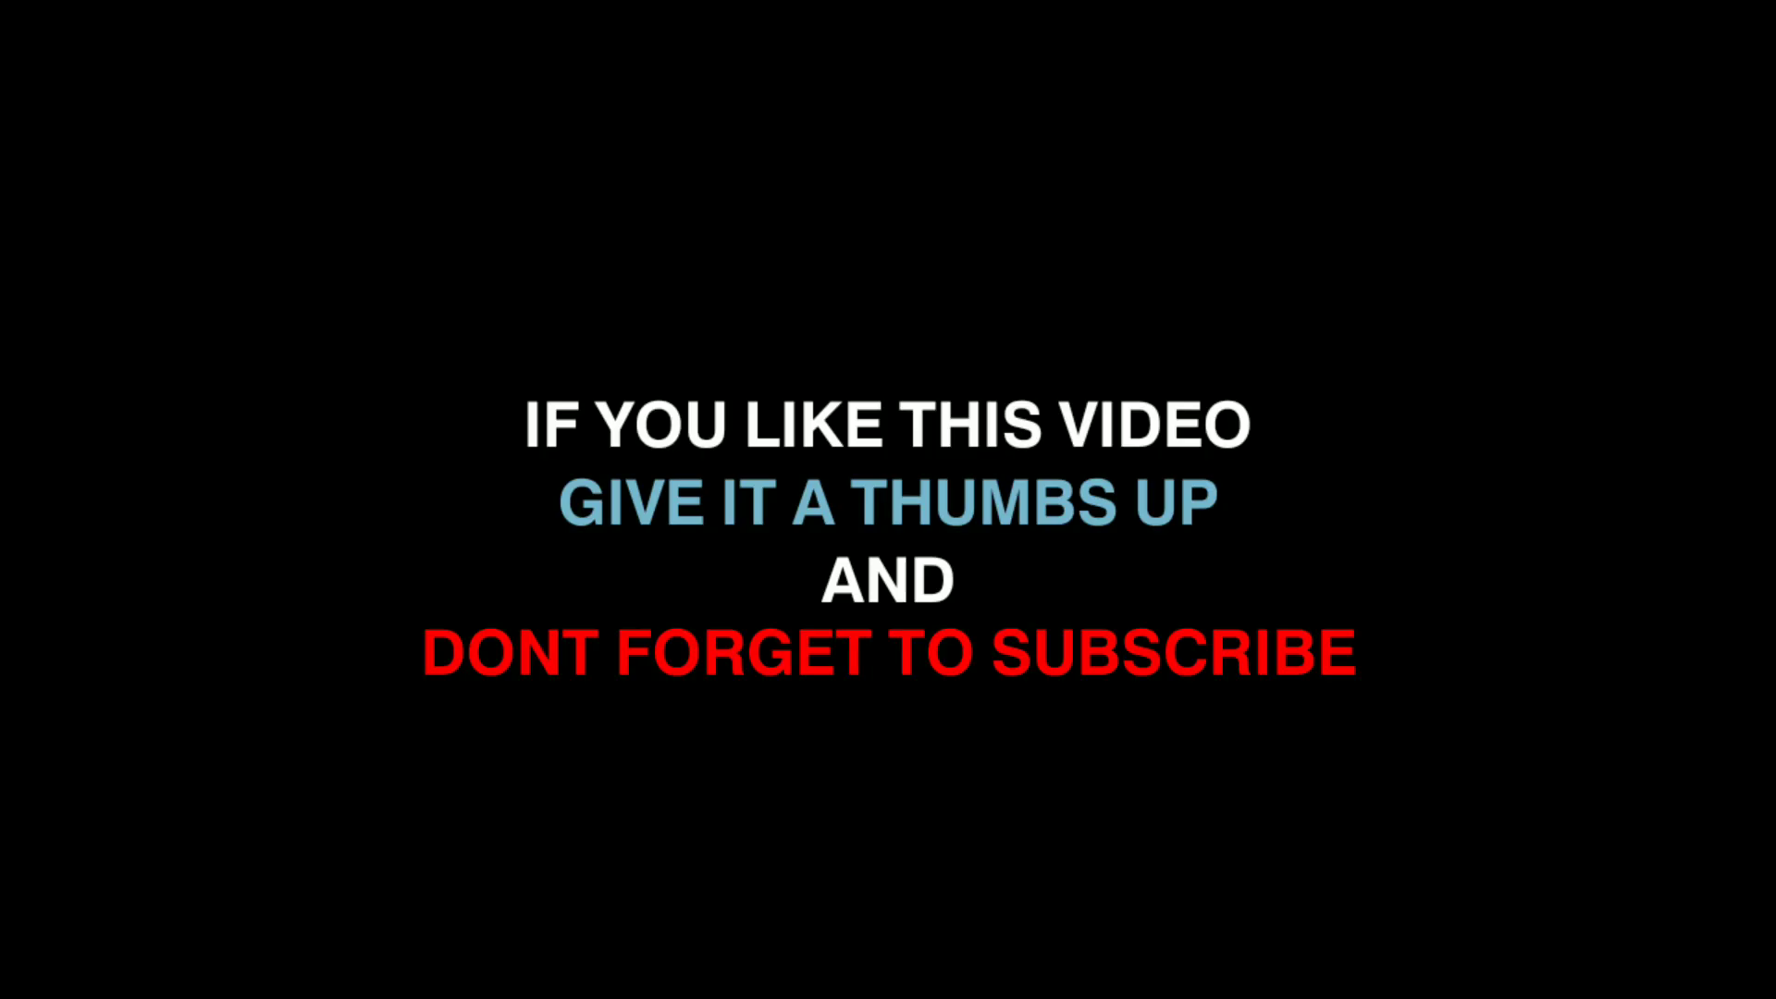